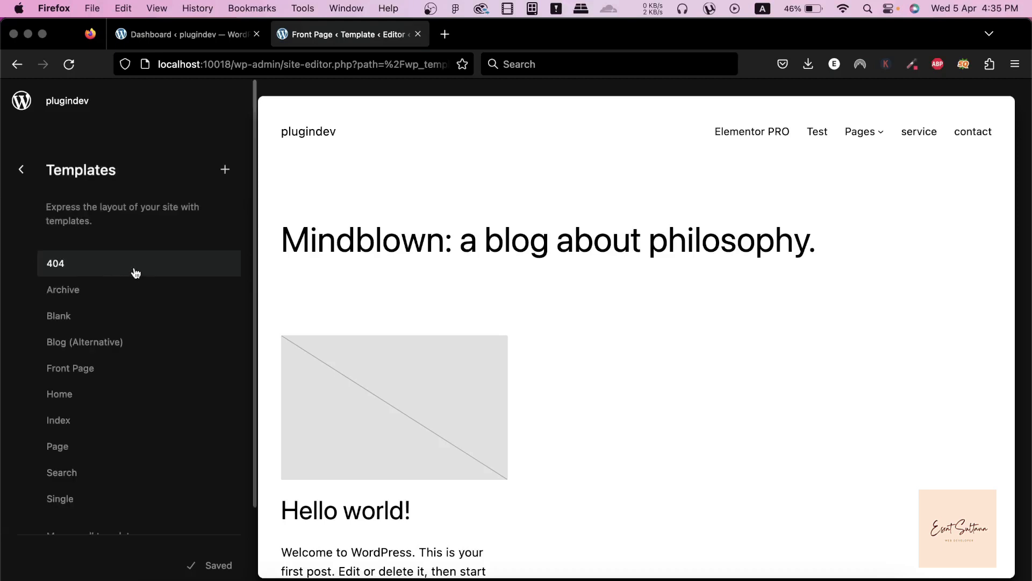
Open the Front Page template for editing in the site editor.
click(80, 381)
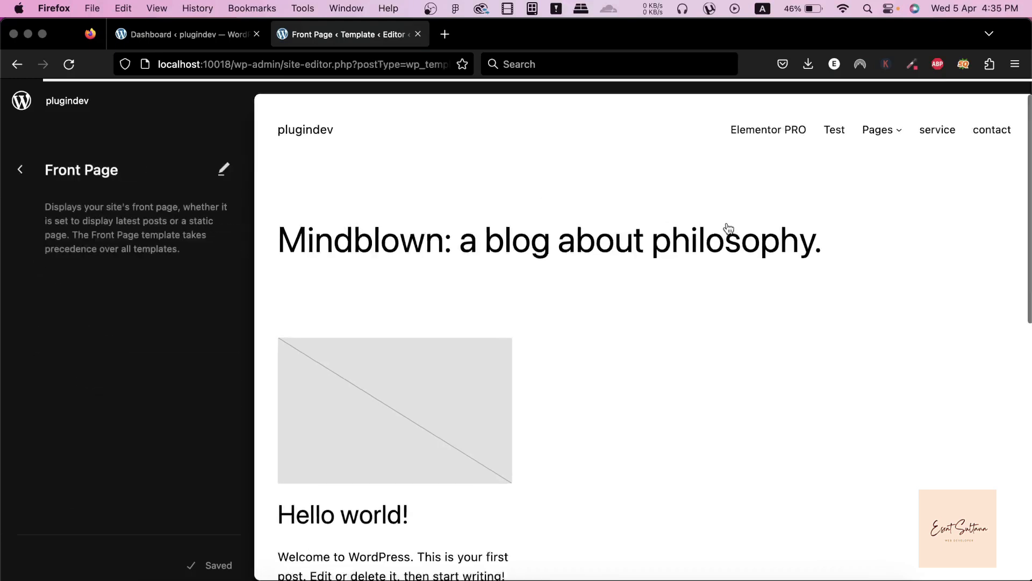
click(726, 230)
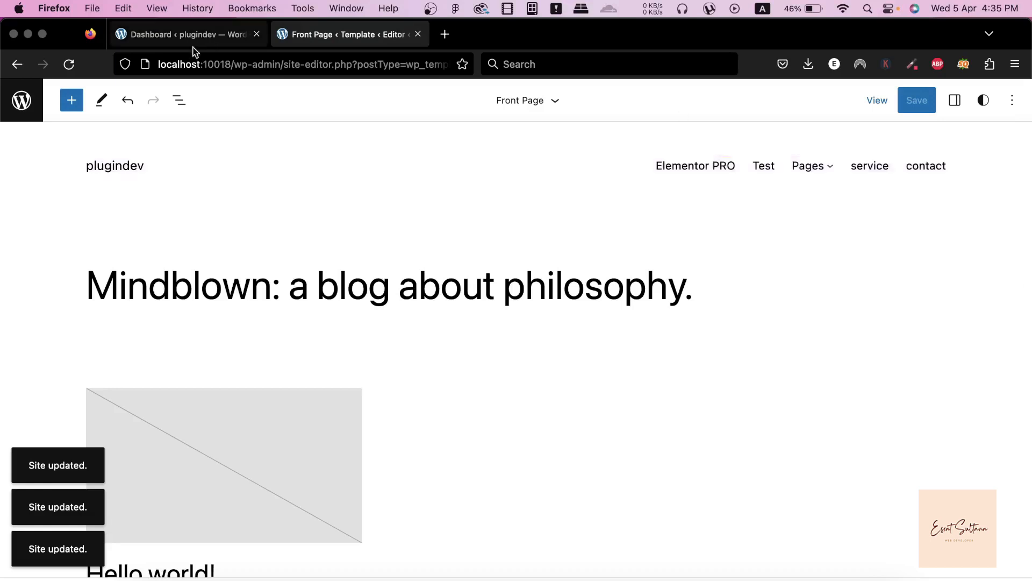
click(173, 43)
mouse_move(71, 315)
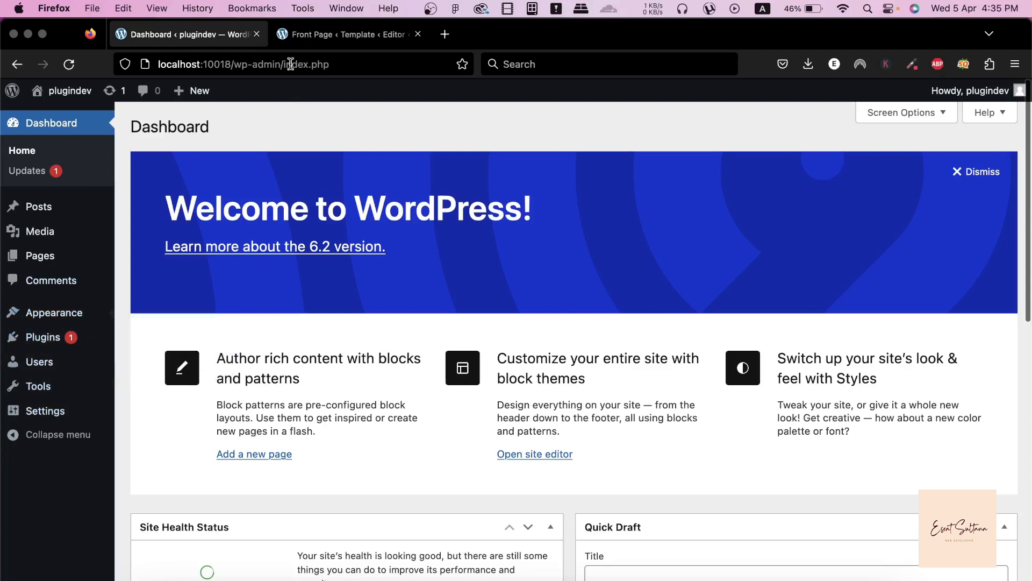
click(332, 35)
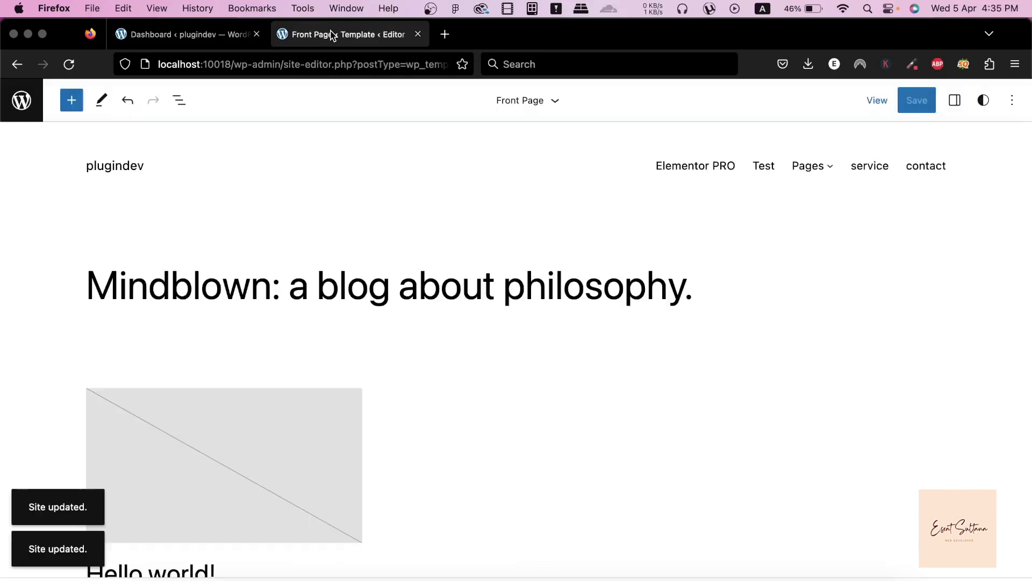
mouse_move(399, 253)
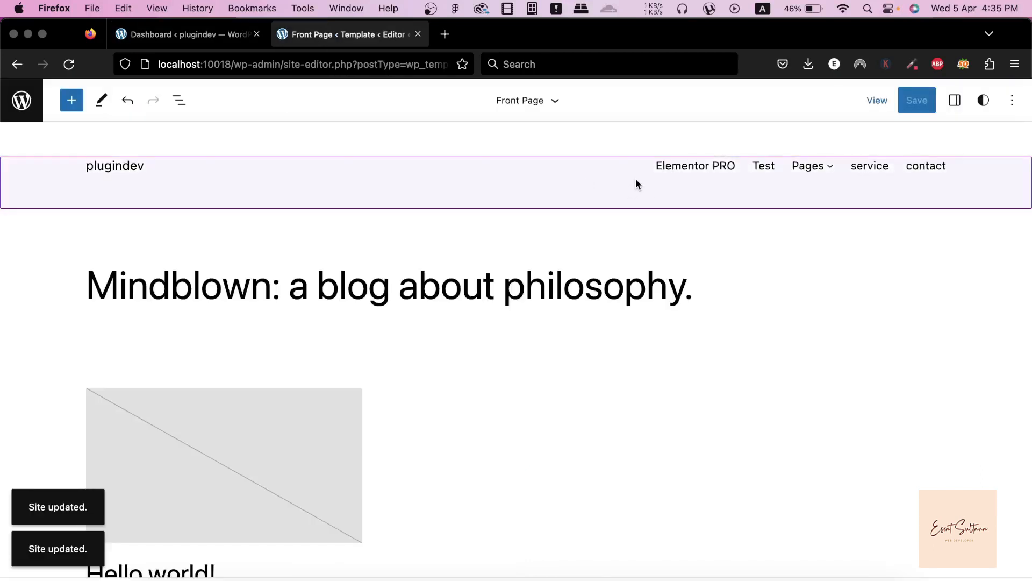
Insert a Group block with the Row layout directly below the Header.
click(611, 166)
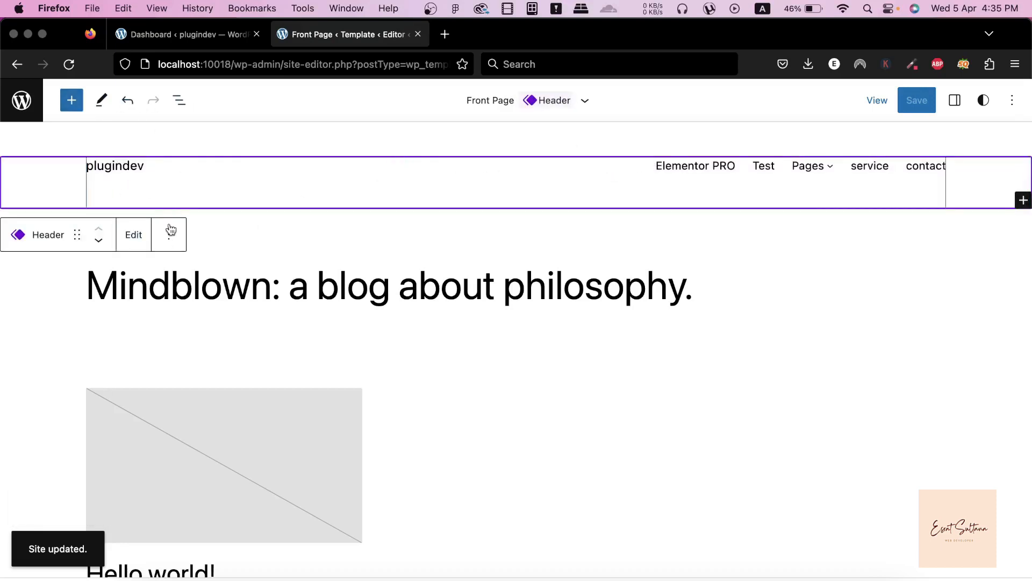
click(168, 243)
click(214, 360)
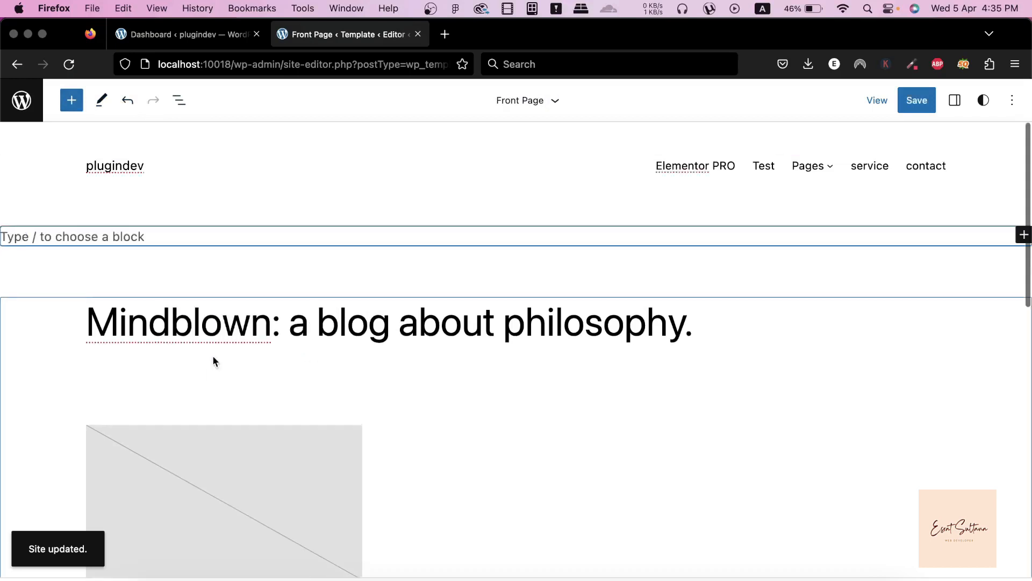
click(1024, 235)
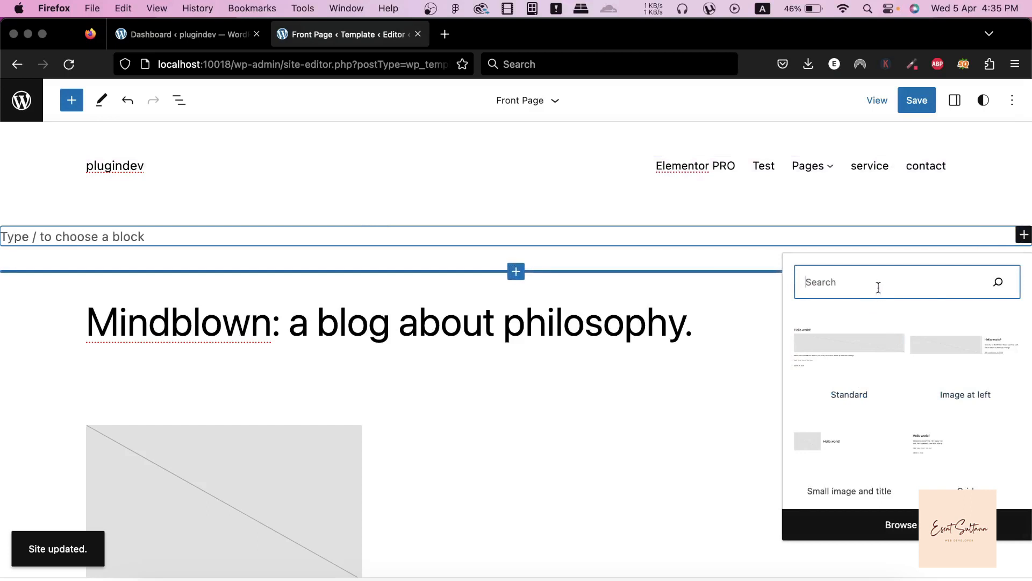
text(group)
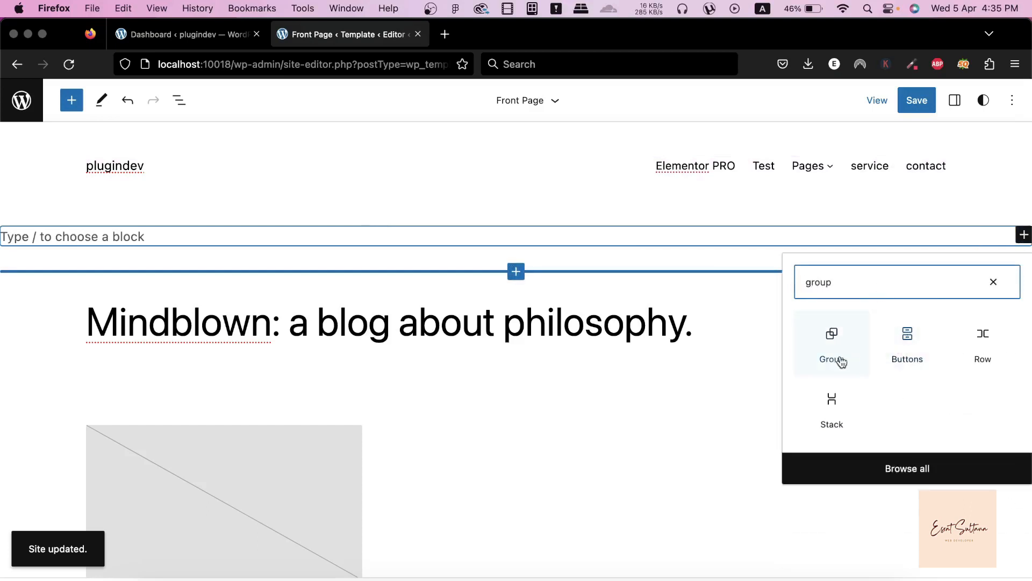
click(841, 363)
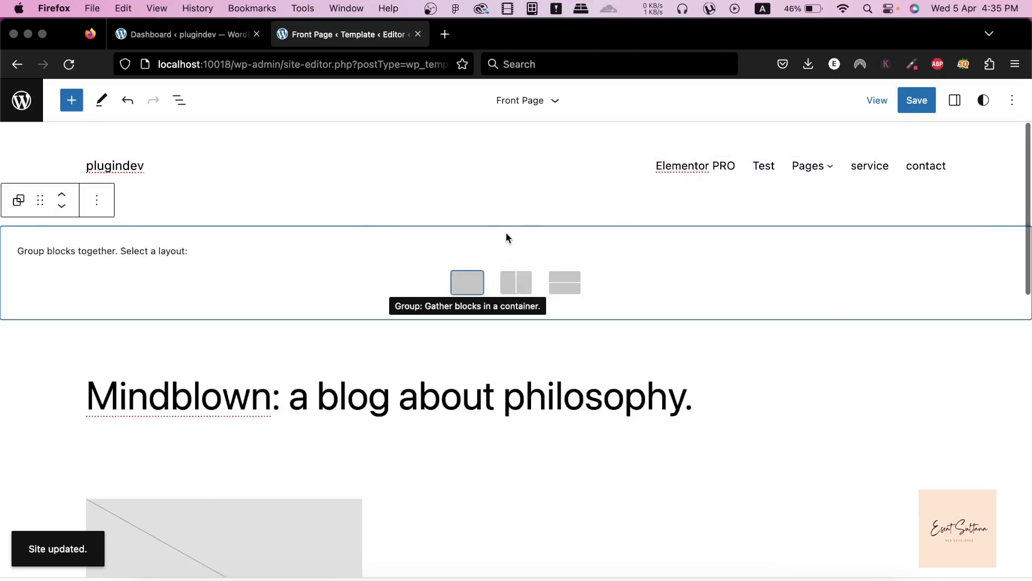
click(514, 282)
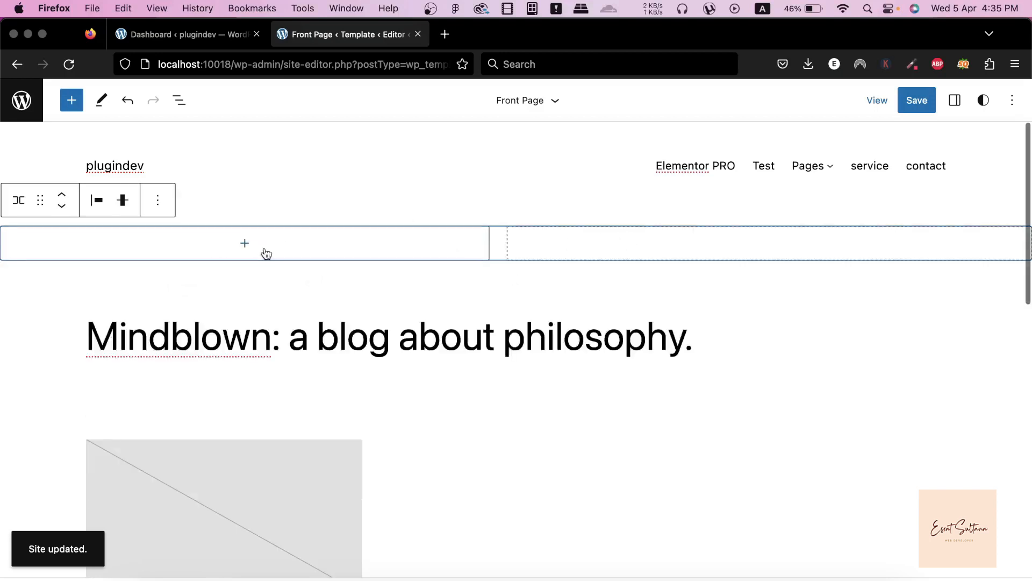
Add a Heading block reading "logo" inside the new Row.
click(266, 253)
click(322, 363)
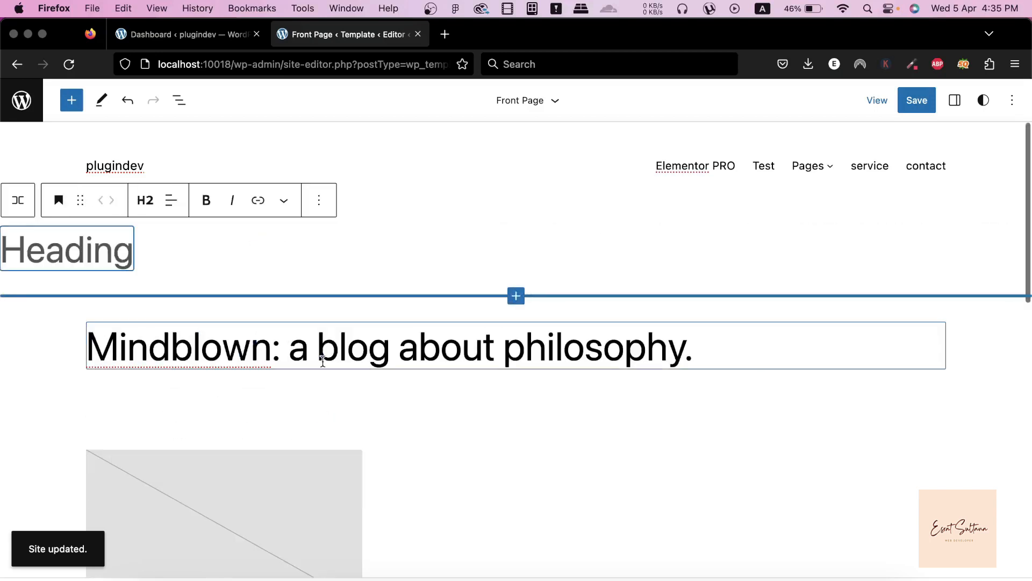
text(logo)
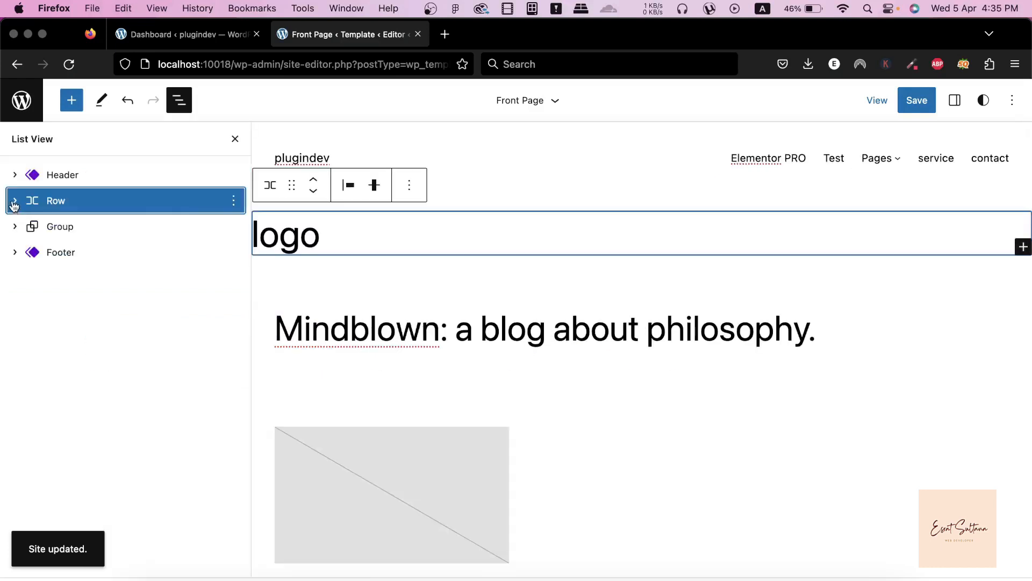
Examine the Row's contents in the List View and display its block layout settings.
click(15, 201)
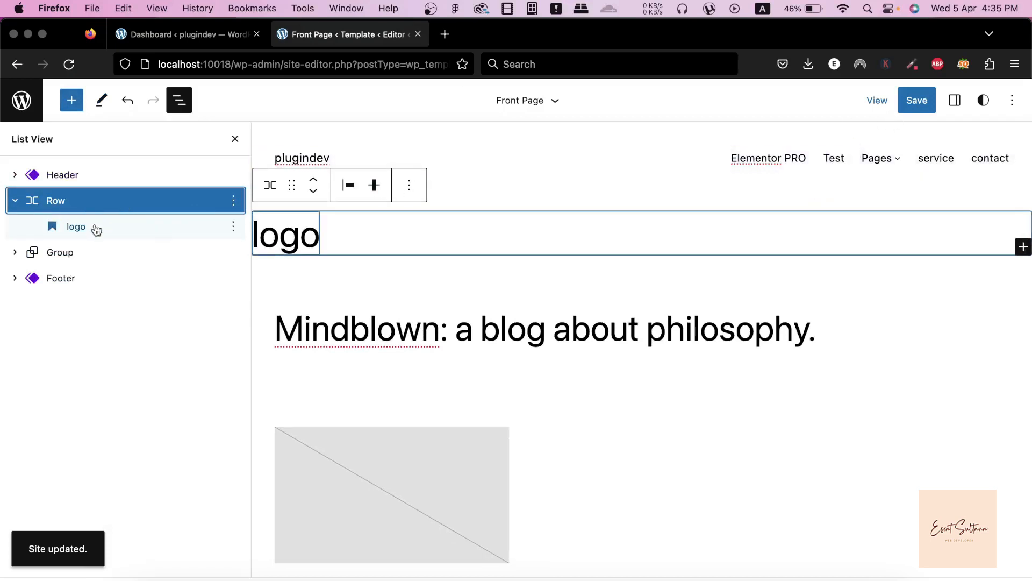
click(347, 186)
click(376, 189)
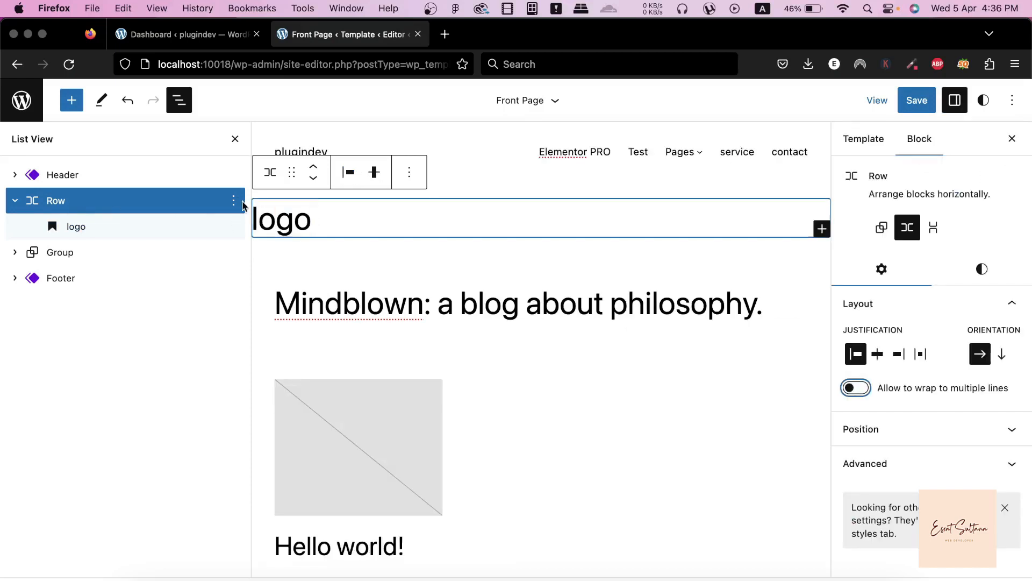
Insert a Group block before the Row and give it the single-container Group layout.
click(234, 201)
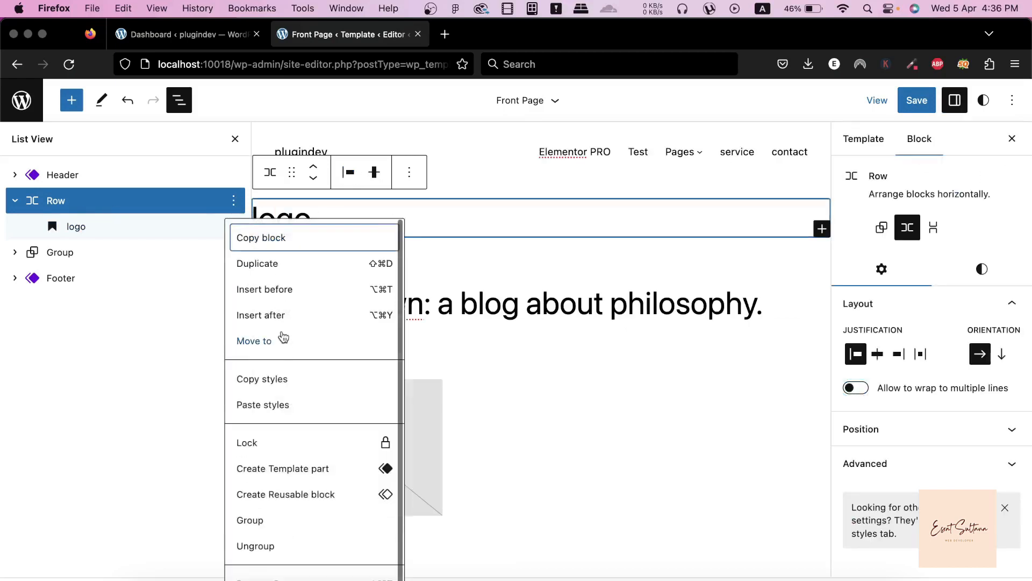
click(307, 291)
text(/)
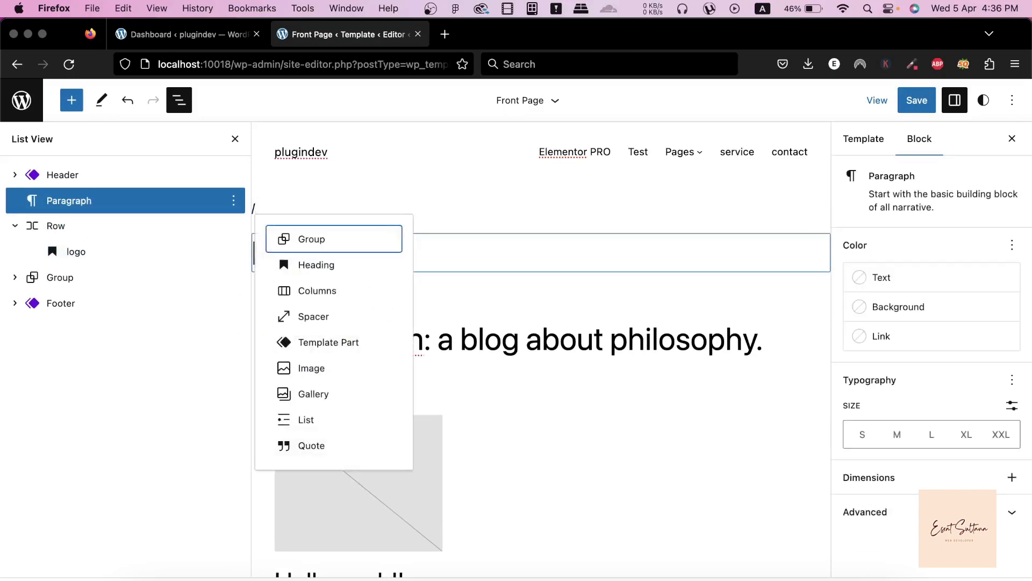
text(group)
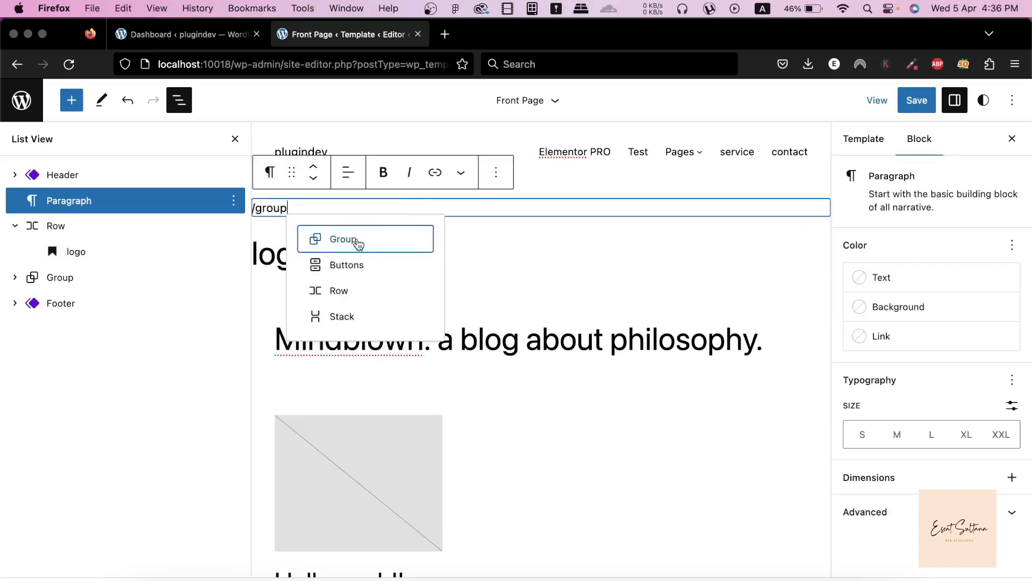
click(356, 238)
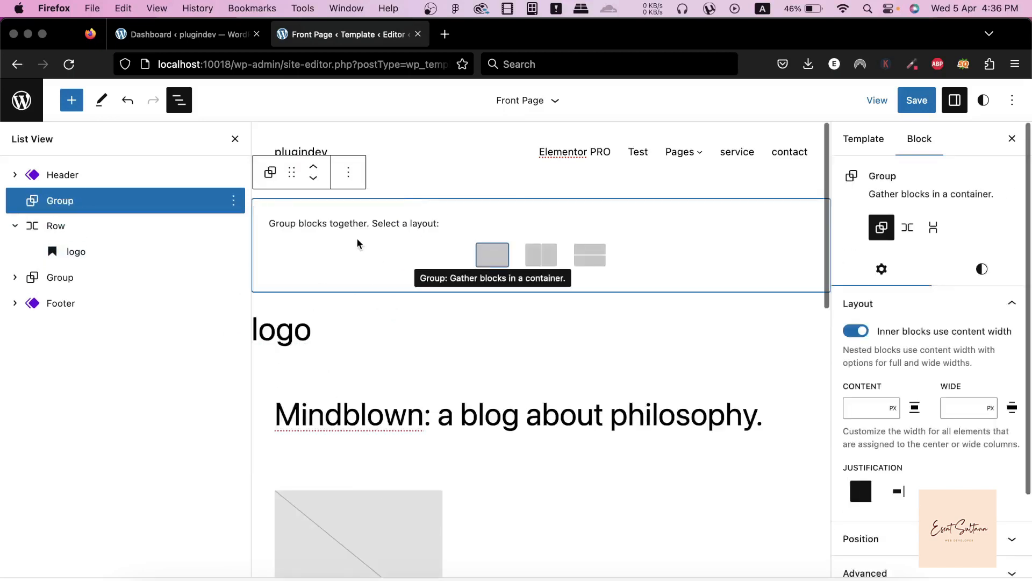
click(503, 258)
Add a Paragraph block inside the empty Group above the Row.
click(465, 236)
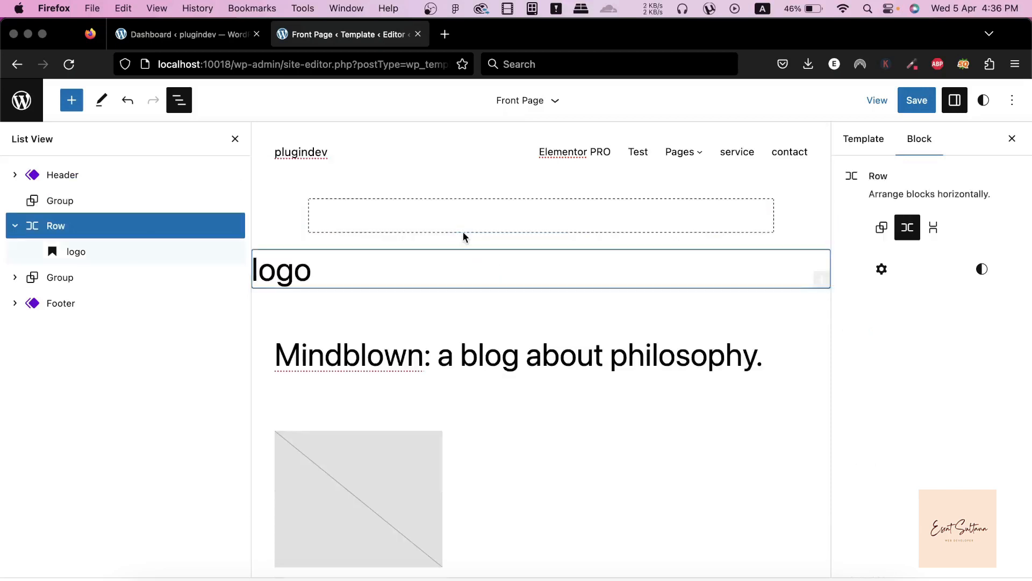
click(456, 224)
click(457, 224)
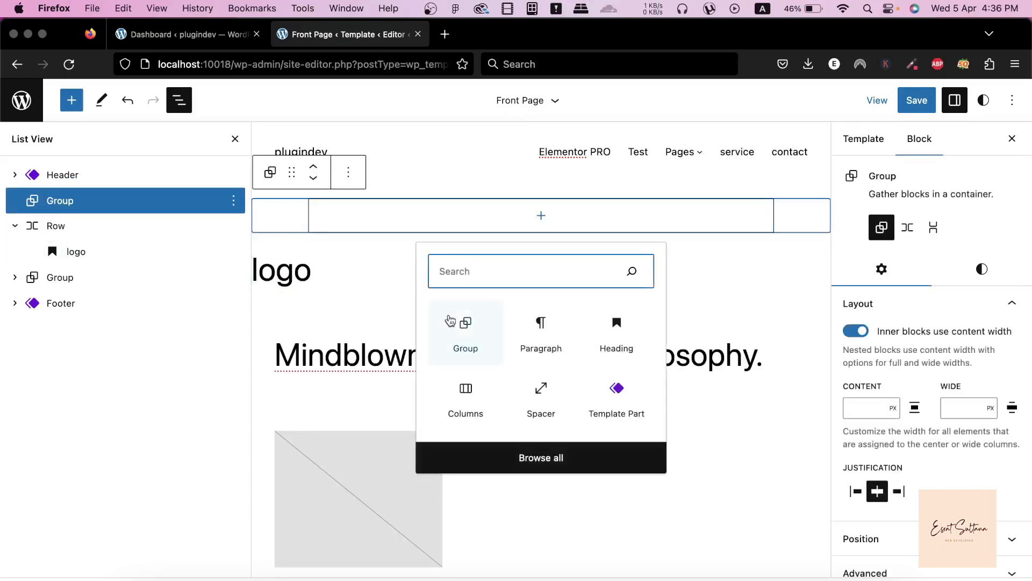
click(571, 328)
Move the Row with the "logo" heading into the Group above it and delete the empty Paragraph there.
click(32, 253)
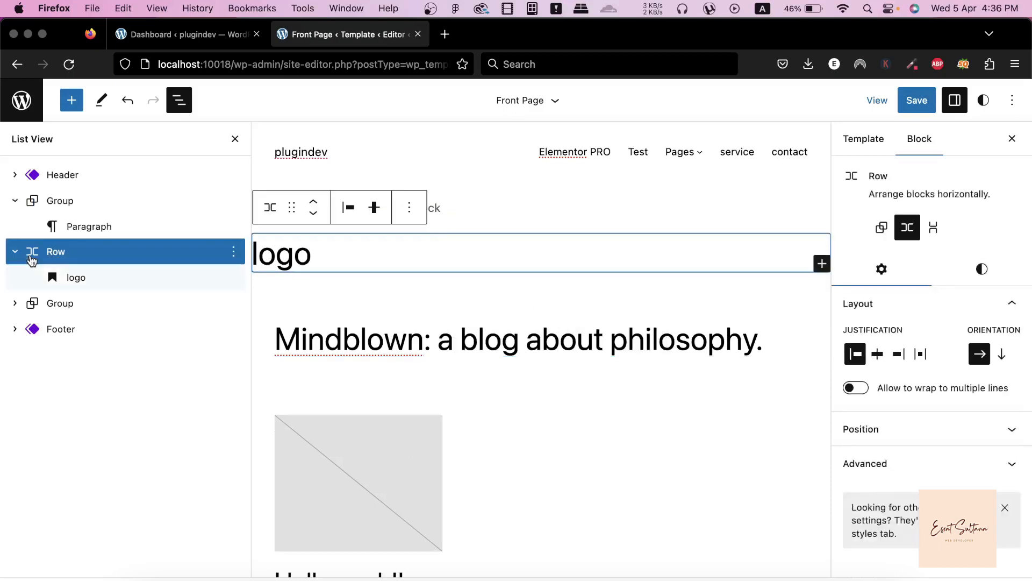
drag(33, 253, 78, 229)
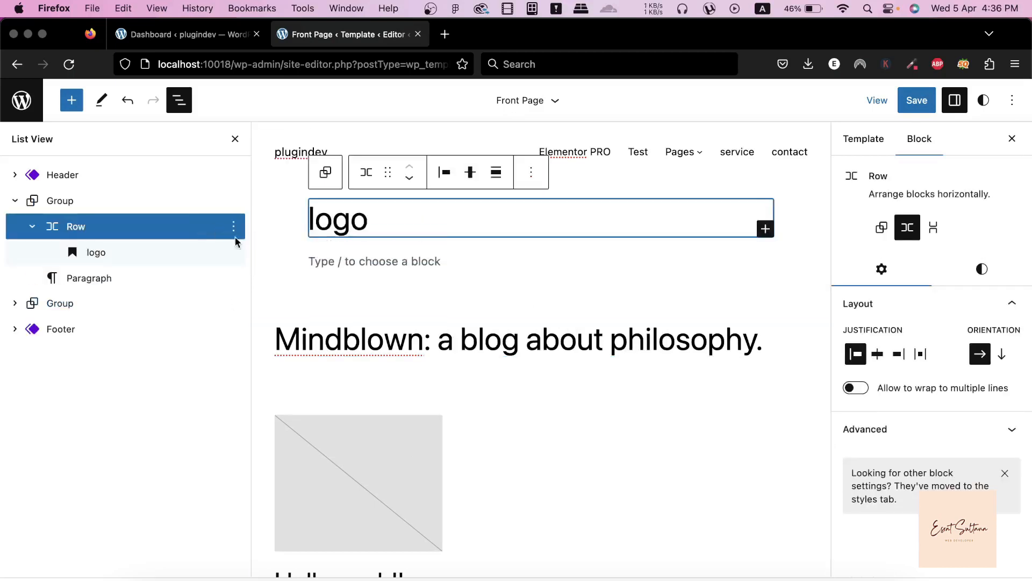
click(234, 278)
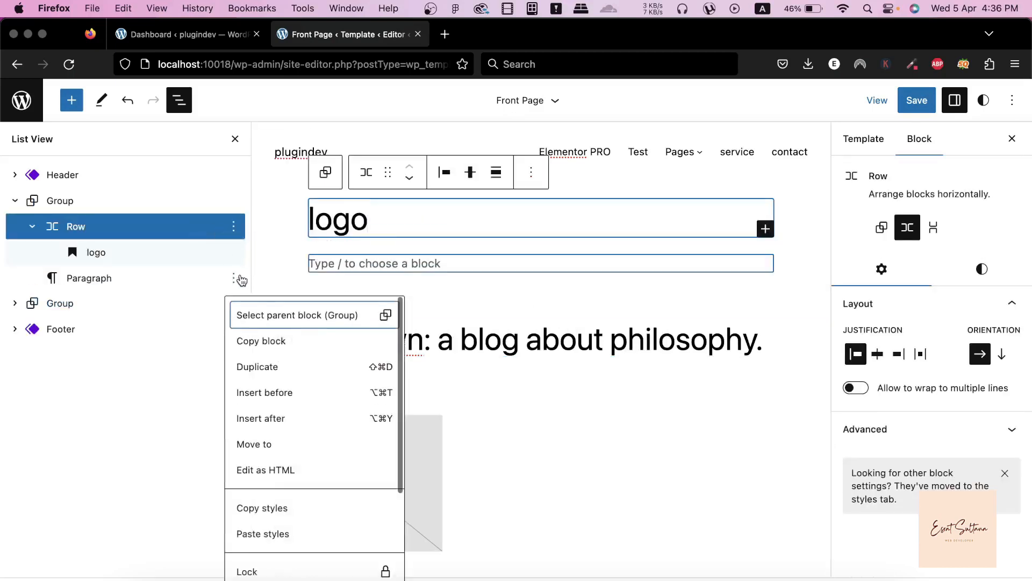
scroll(265, 566, down, 4)
click(265, 574)
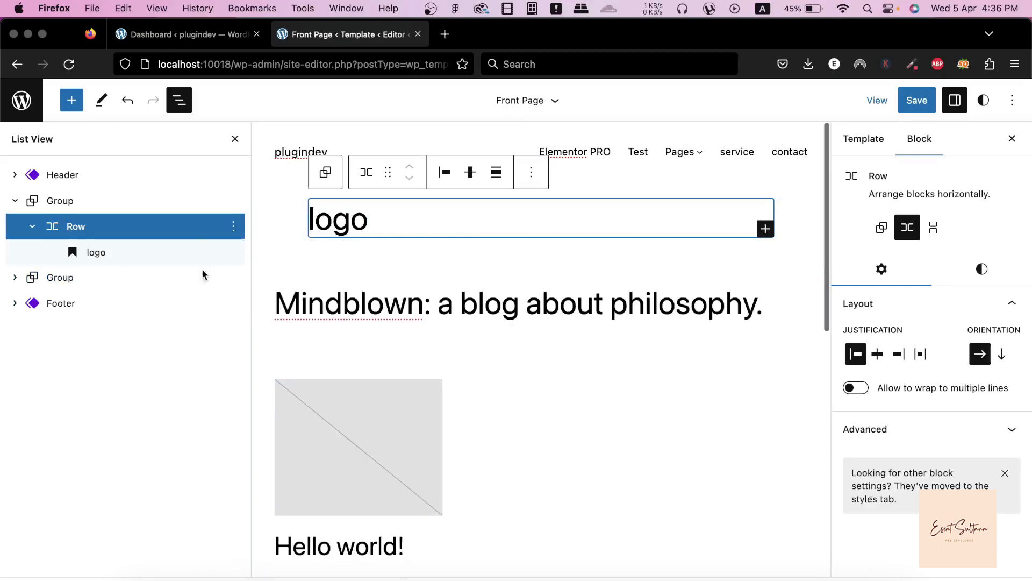
Set the content width of the Group containing the logo Row to 1170 px.
click(106, 201)
click(858, 416)
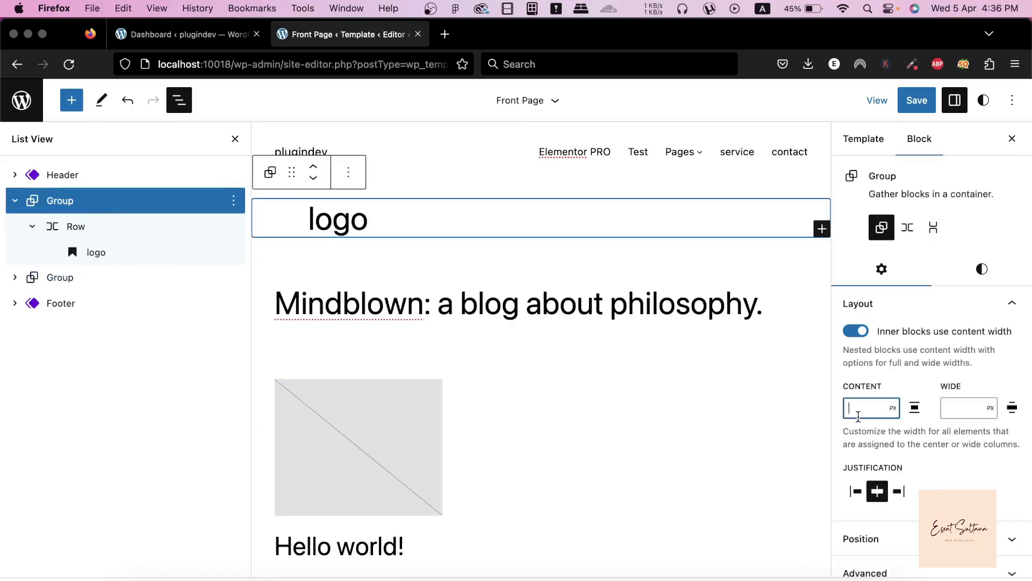
text(1170)
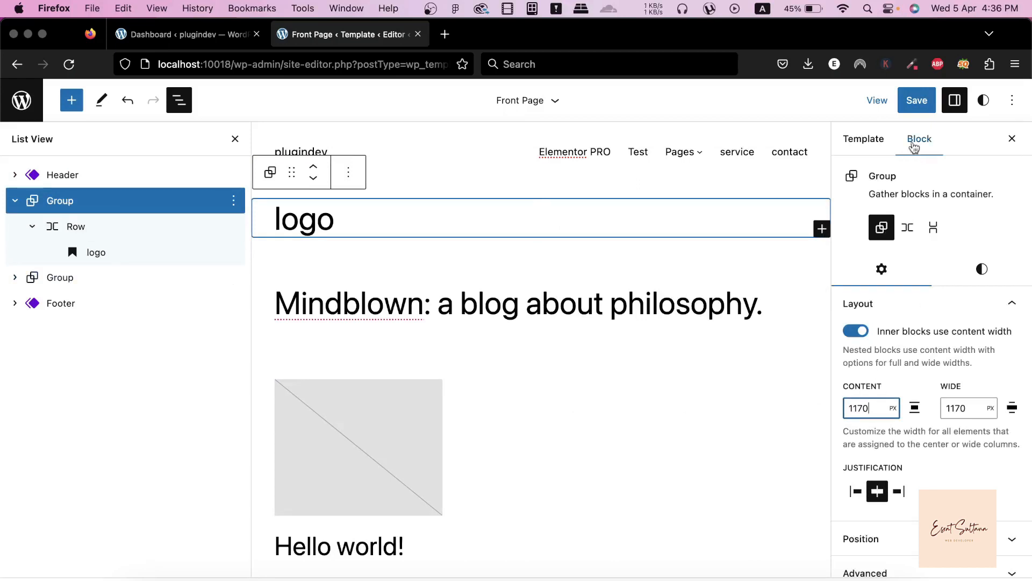
Save the template and hide the block settings and the List View.
click(917, 102)
click(955, 104)
click(900, 107)
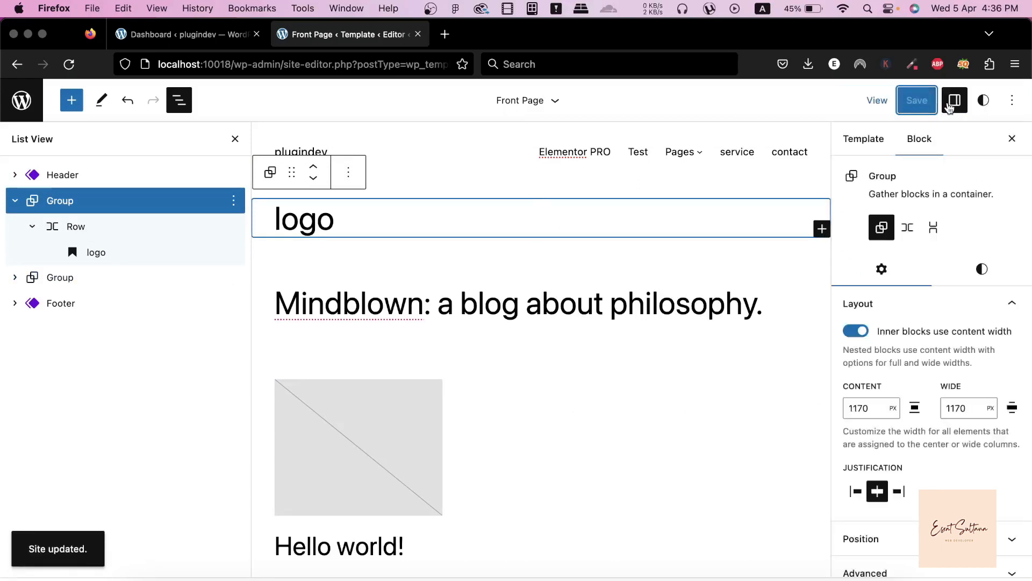
click(955, 101)
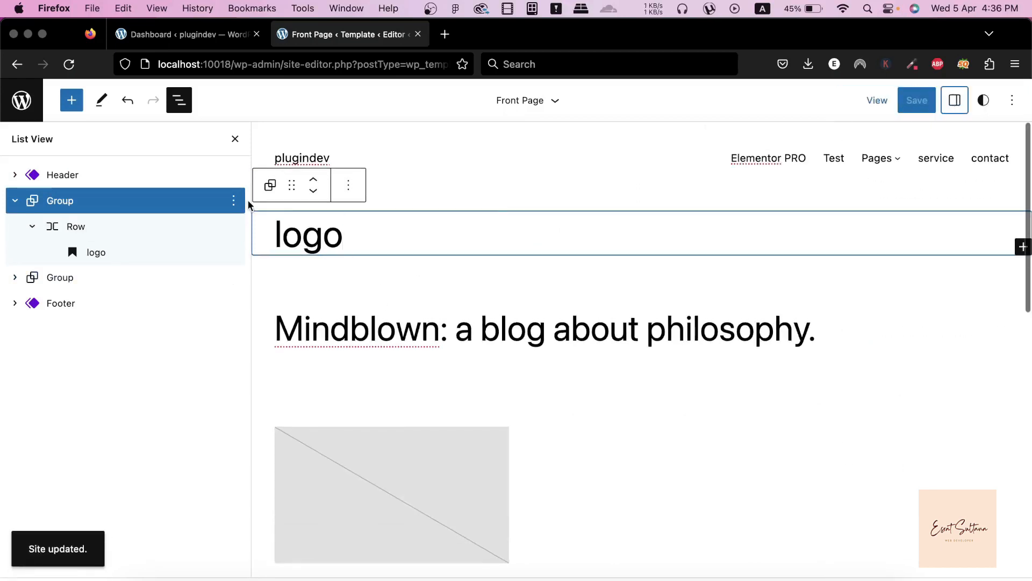
click(190, 107)
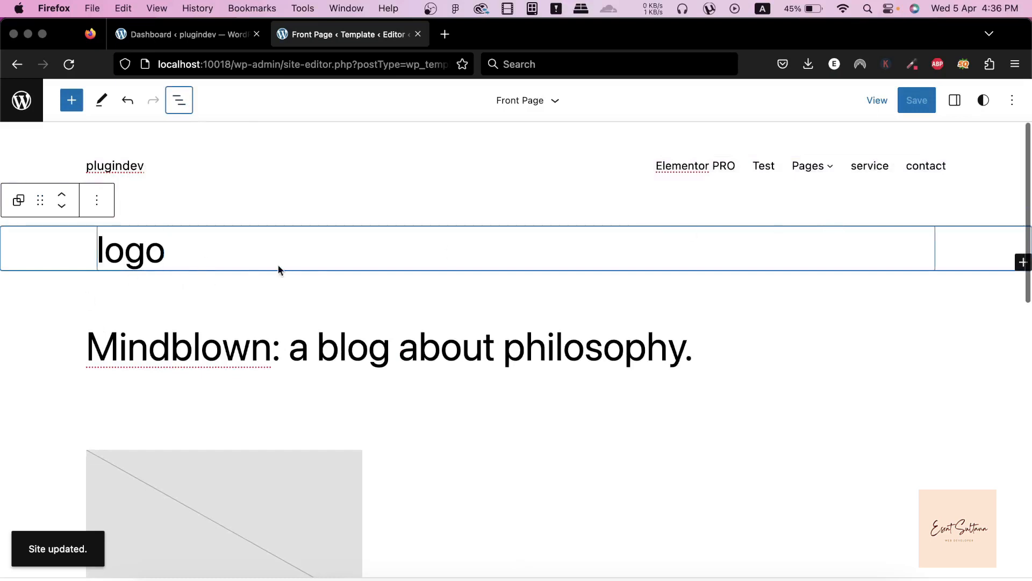
Insert a Navigation block into the Row beside the "logo" heading.
click(179, 102)
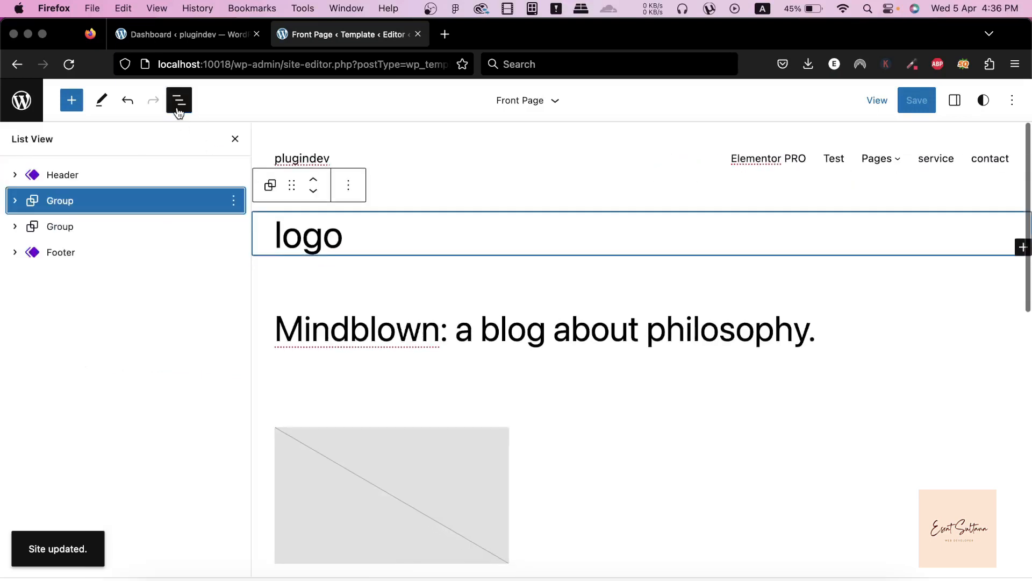
click(674, 235)
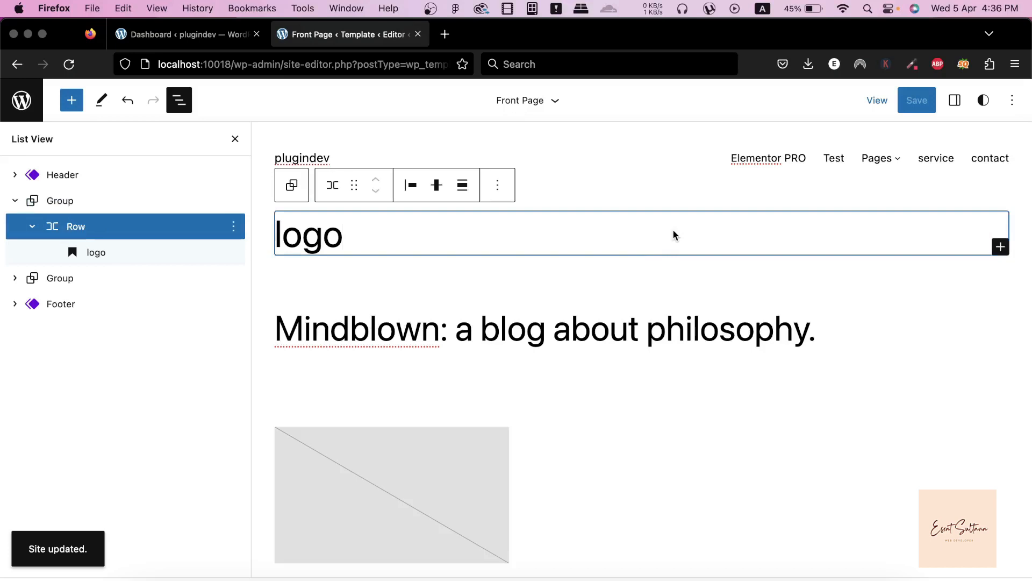
click(1001, 247)
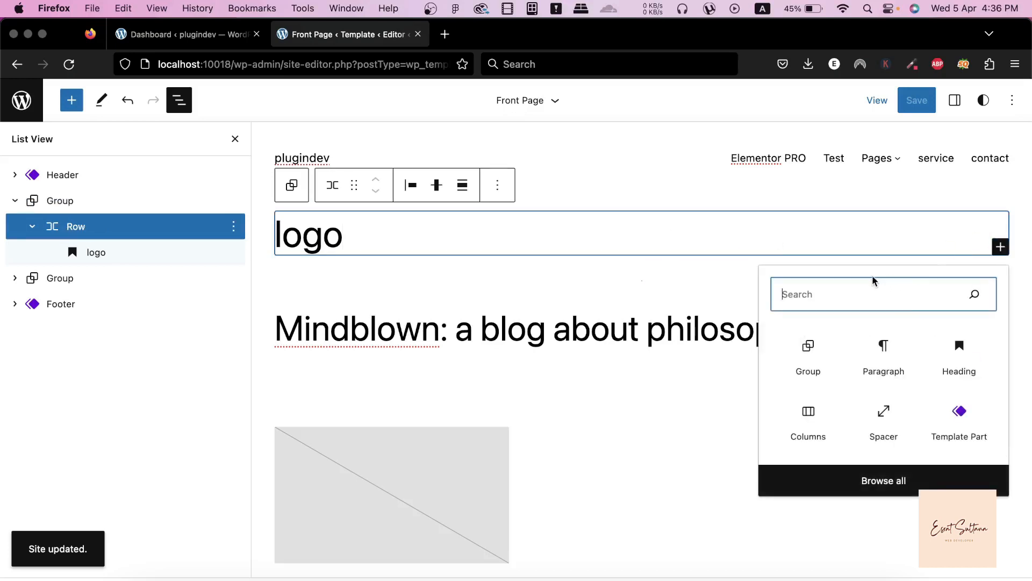
text(nav)
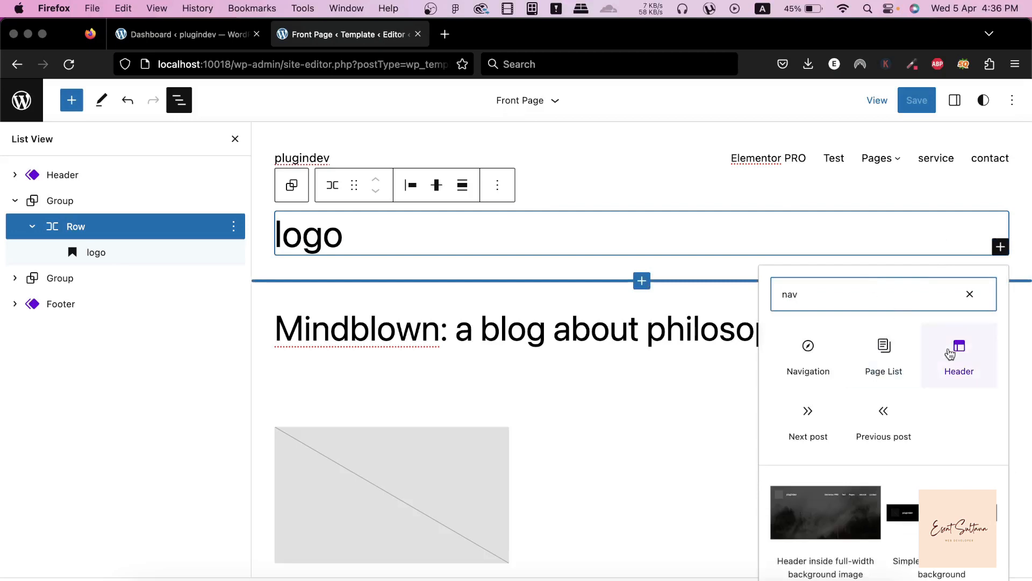
click(800, 376)
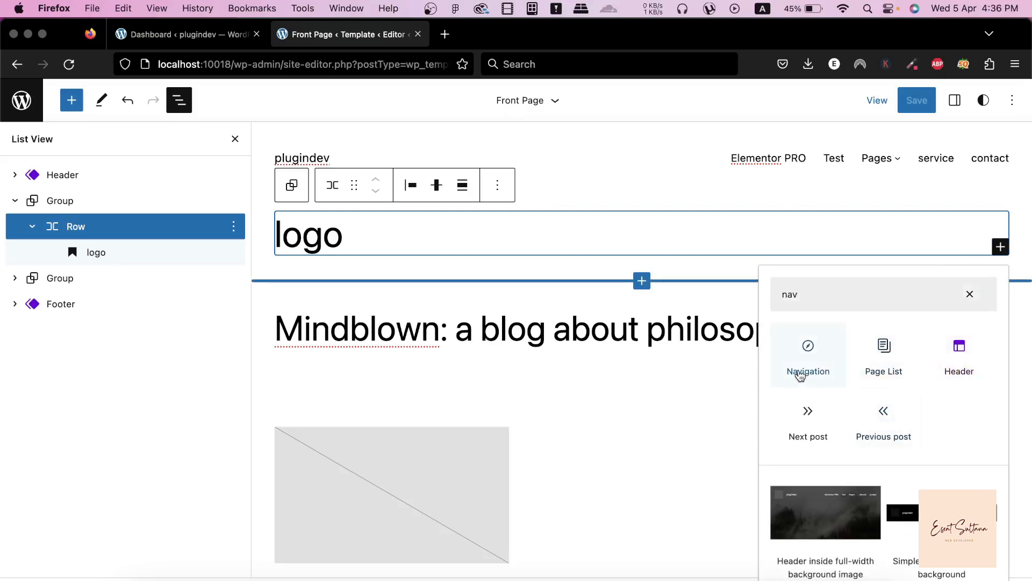
Set the justification of the Row holding the "logo" heading and the Navigation block to space between items.
click(181, 103)
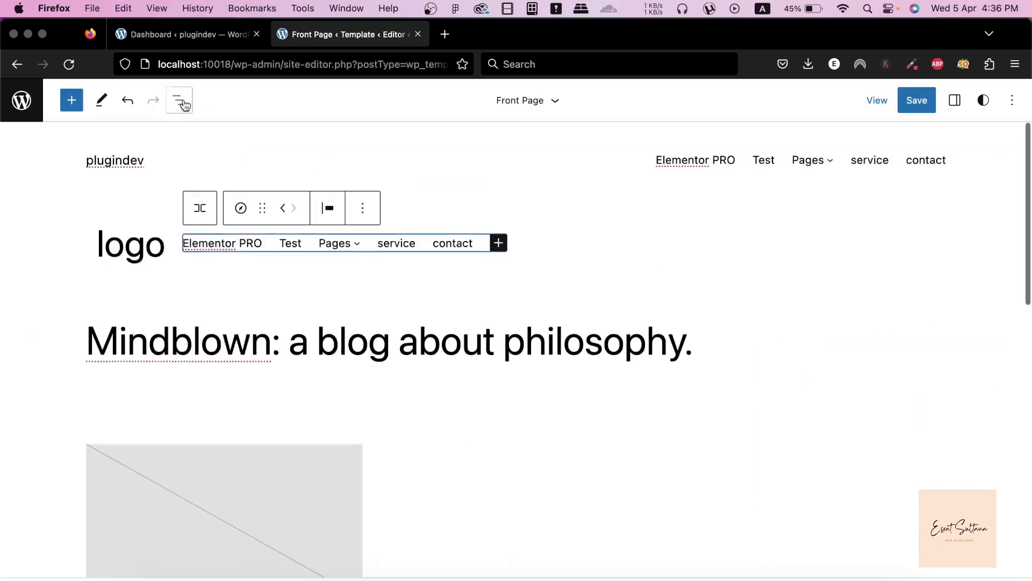
mouse_move(359, 254)
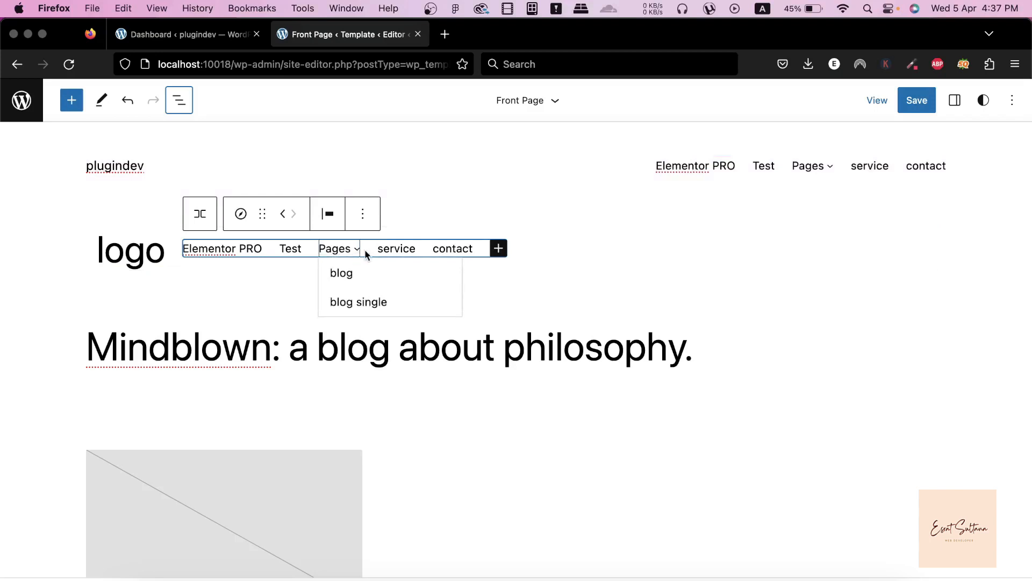
click(179, 101)
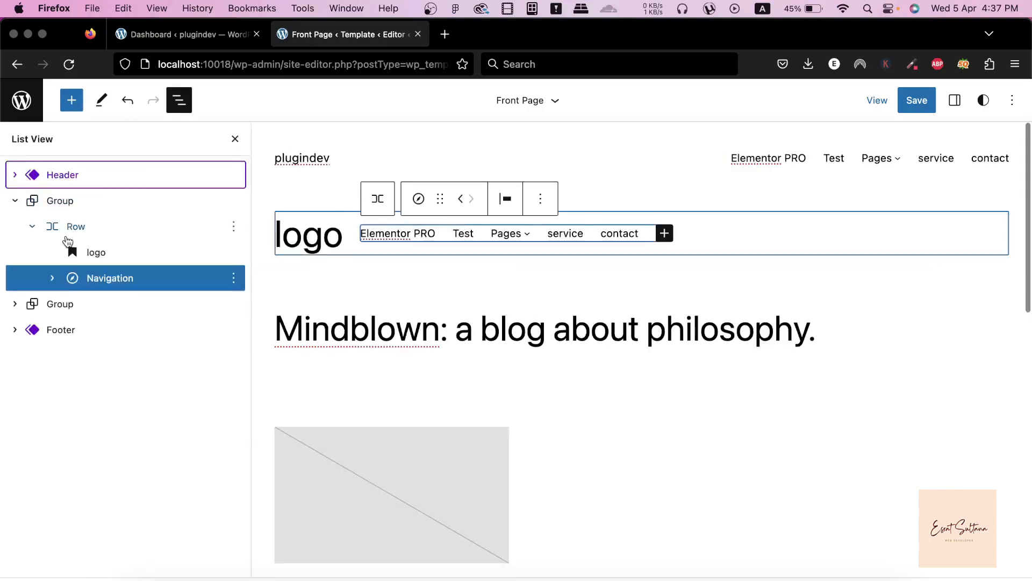
click(69, 234)
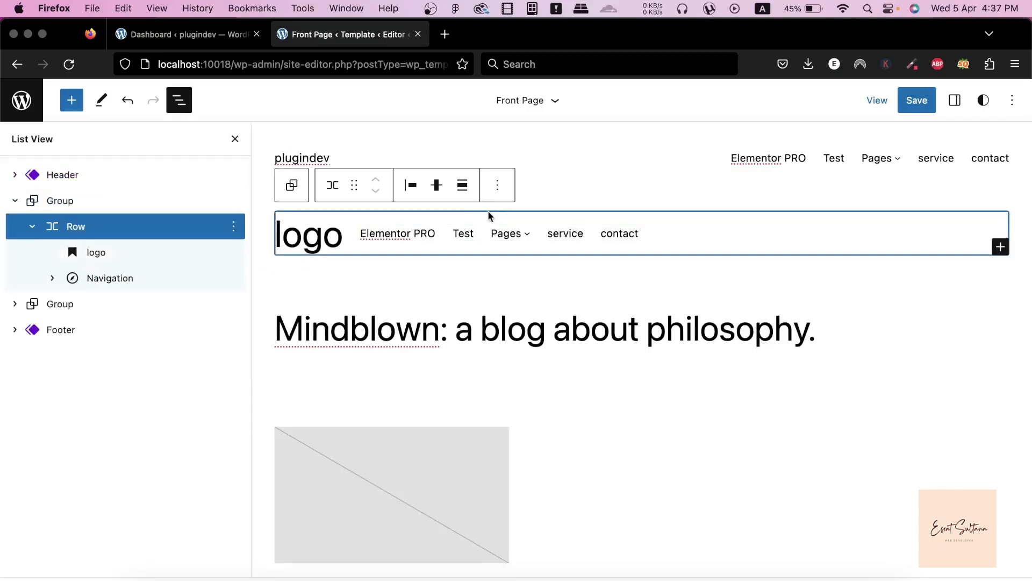
click(436, 188)
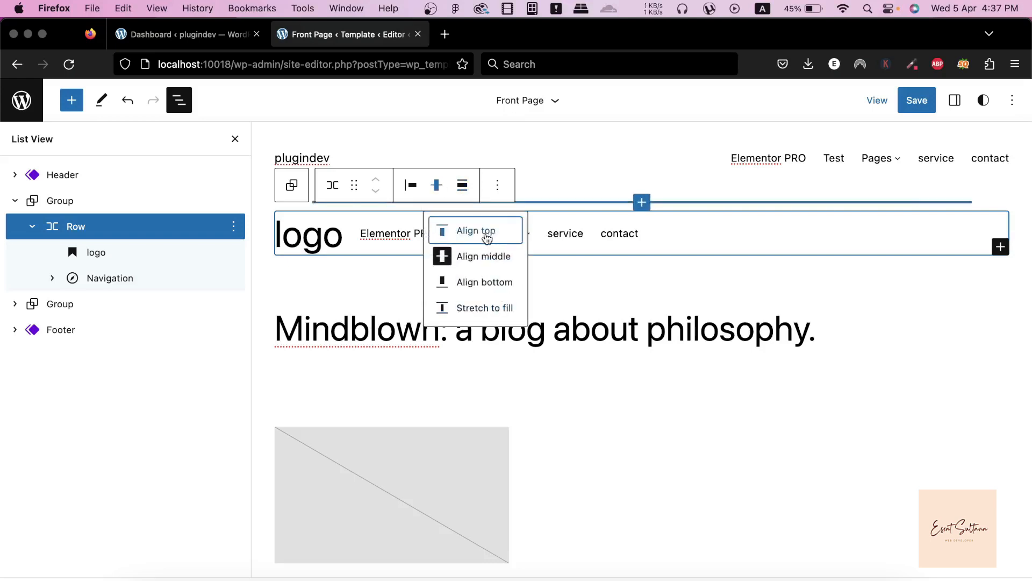
click(411, 185)
click(466, 307)
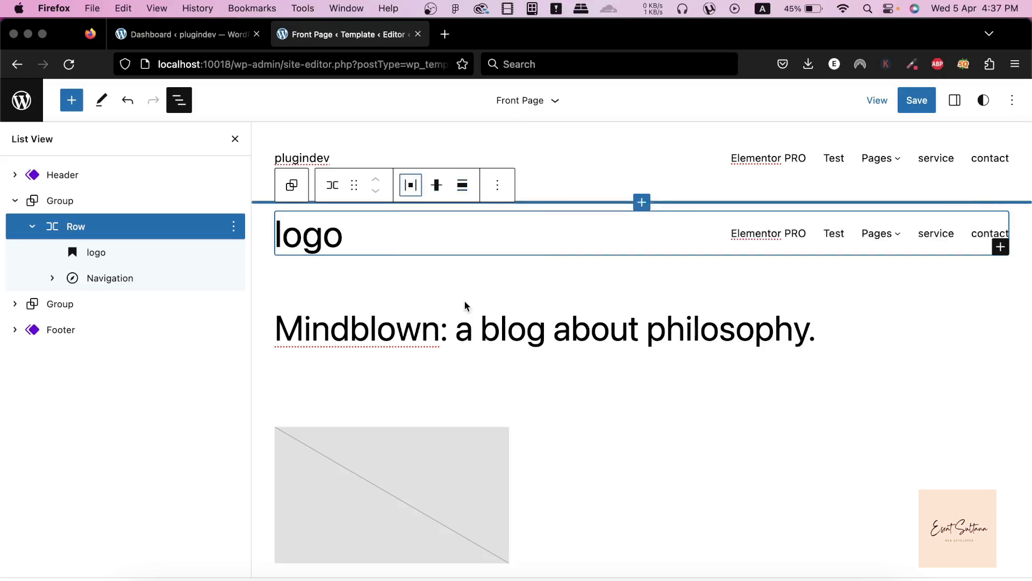
Hide the List View and rename the "Elementor PRO" item in the new navigation menu to "Elementor Pro".
click(180, 102)
click(699, 250)
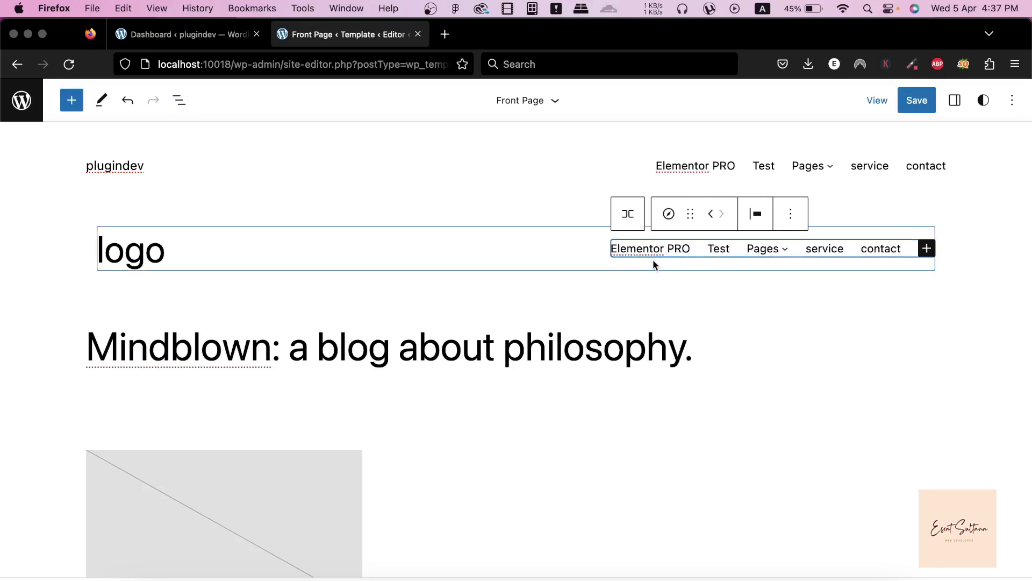
click(673, 251)
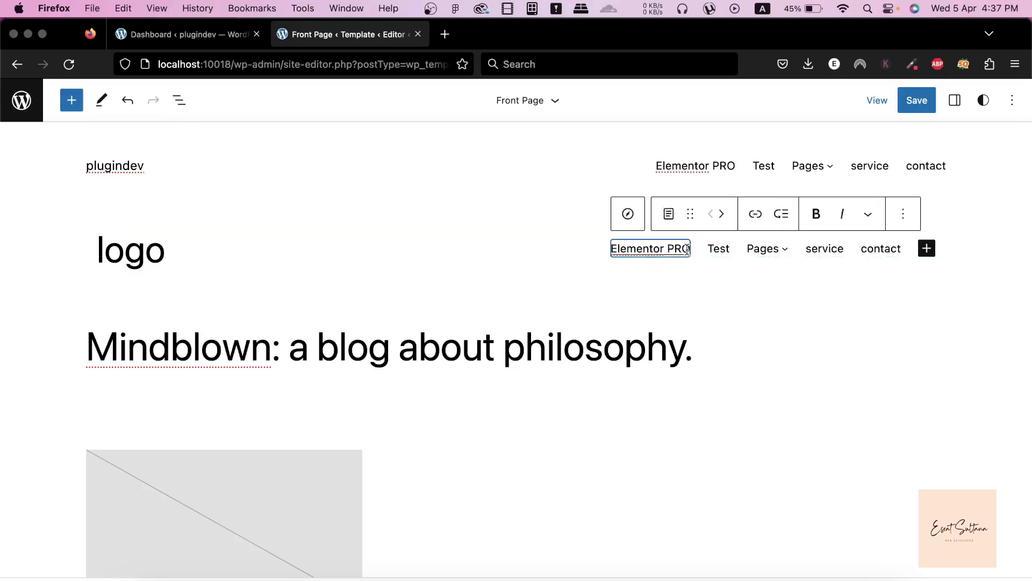
key(BackSpace)
key(BackSpace)
key(BackSpace)
key(BackSpace)
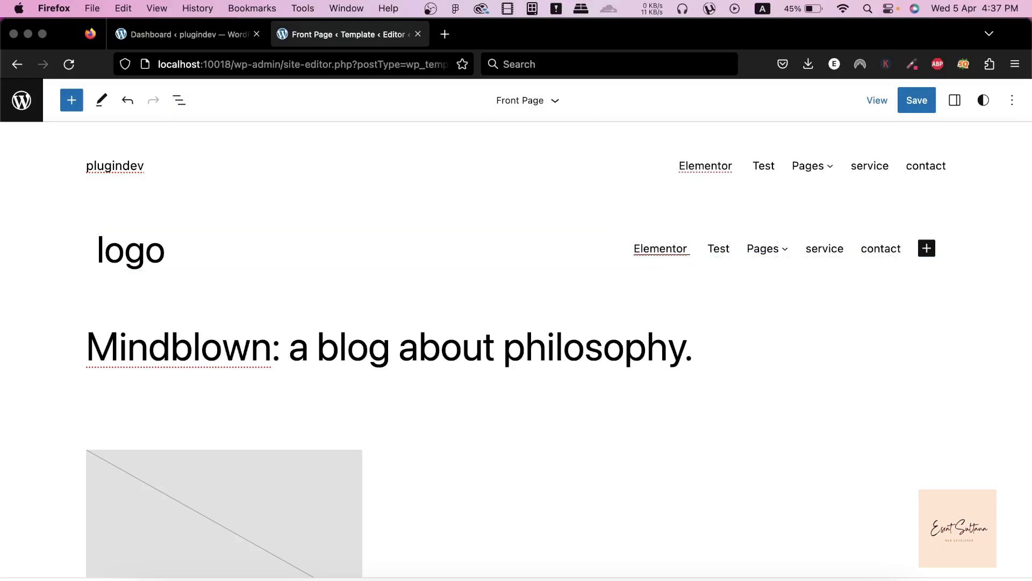
text(Pro)
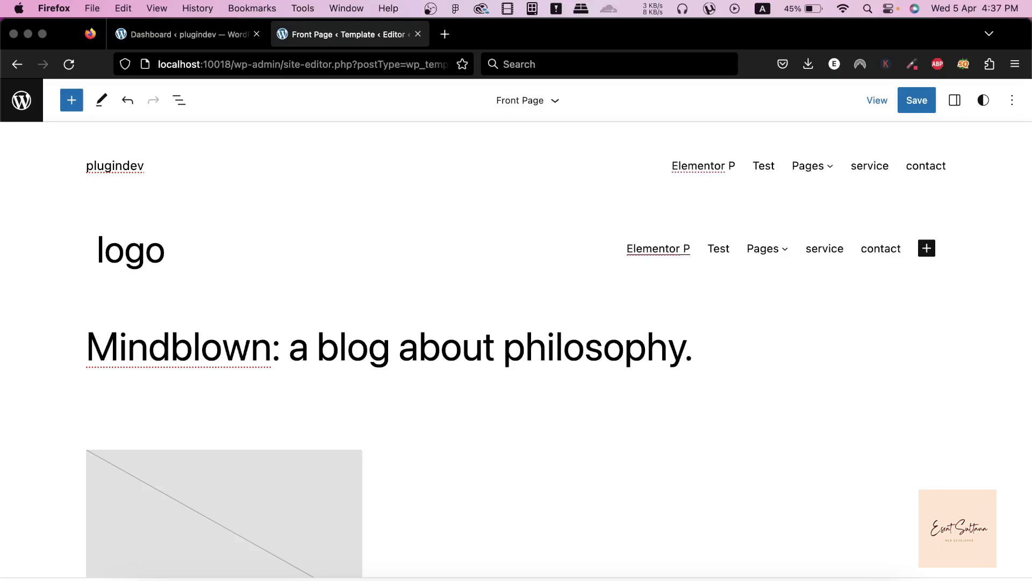
Show the block settings and add a custom link "Courses" at the end of the navigation menu.
click(957, 101)
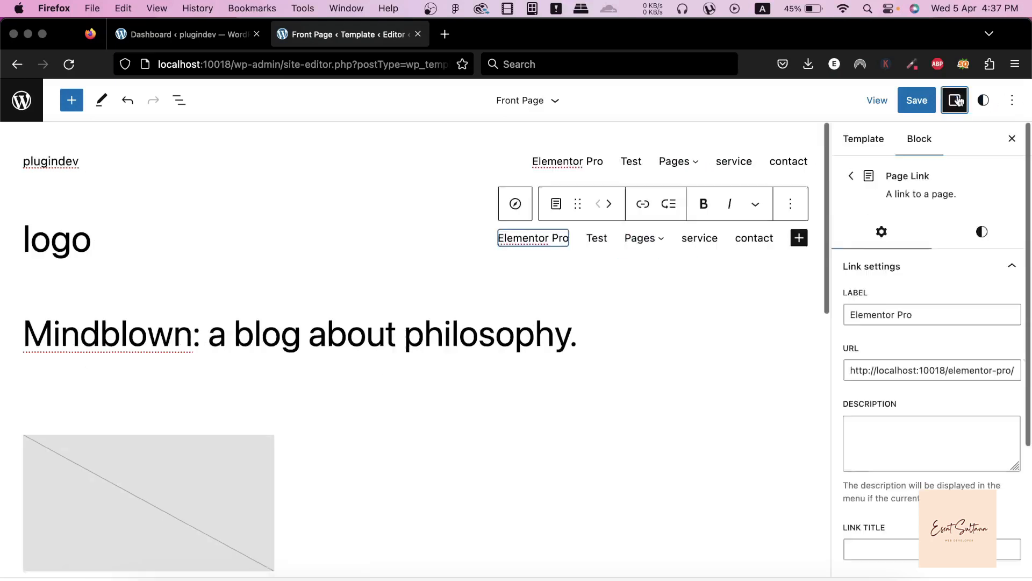
click(848, 180)
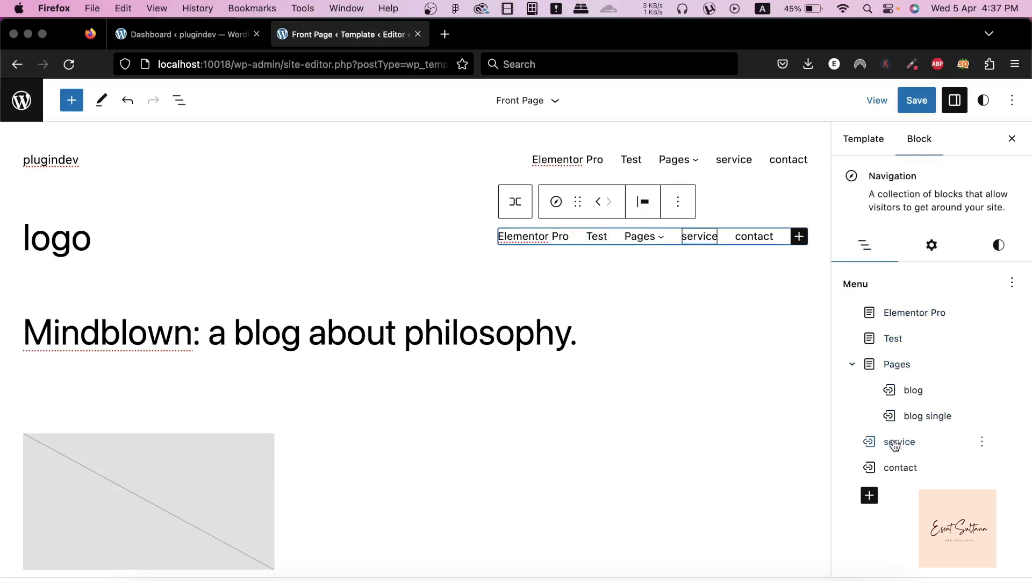
click(800, 237)
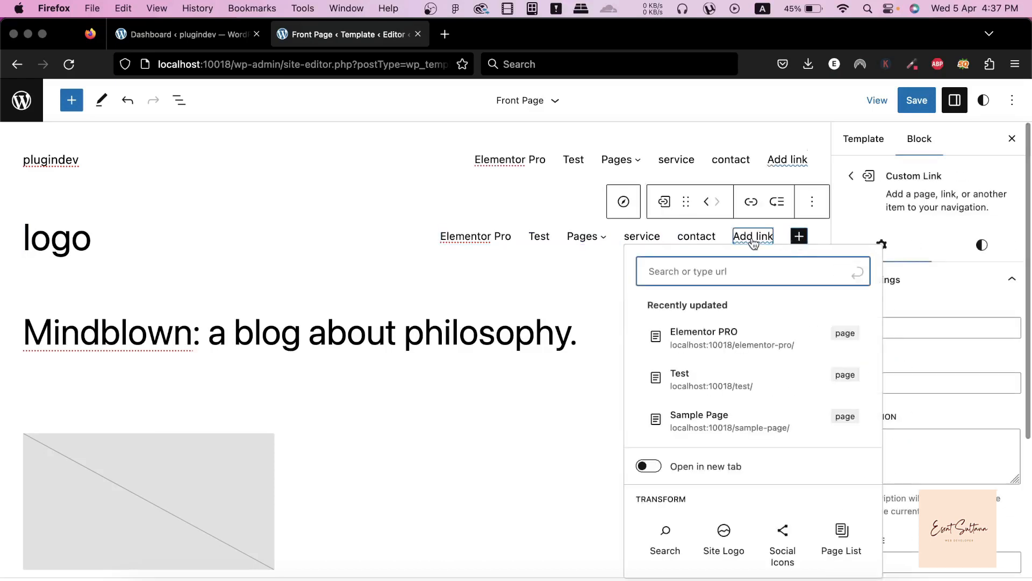
click(702, 271)
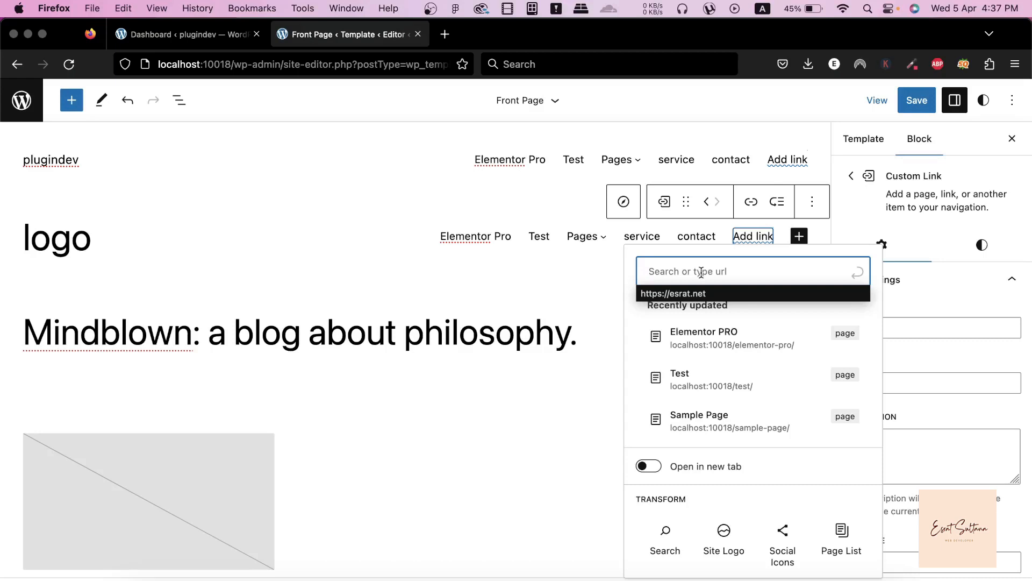
key(Return)
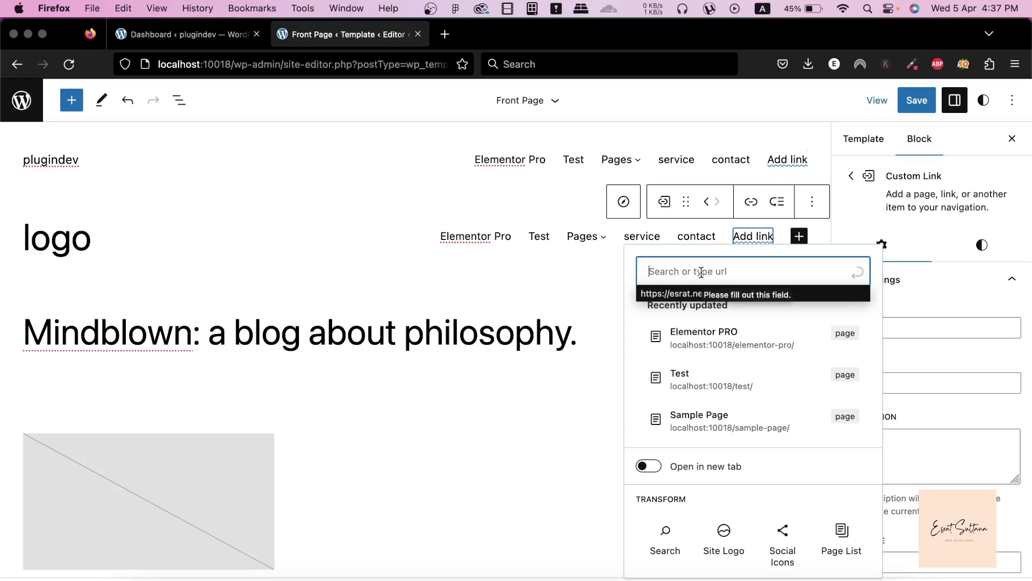
text(Courses)
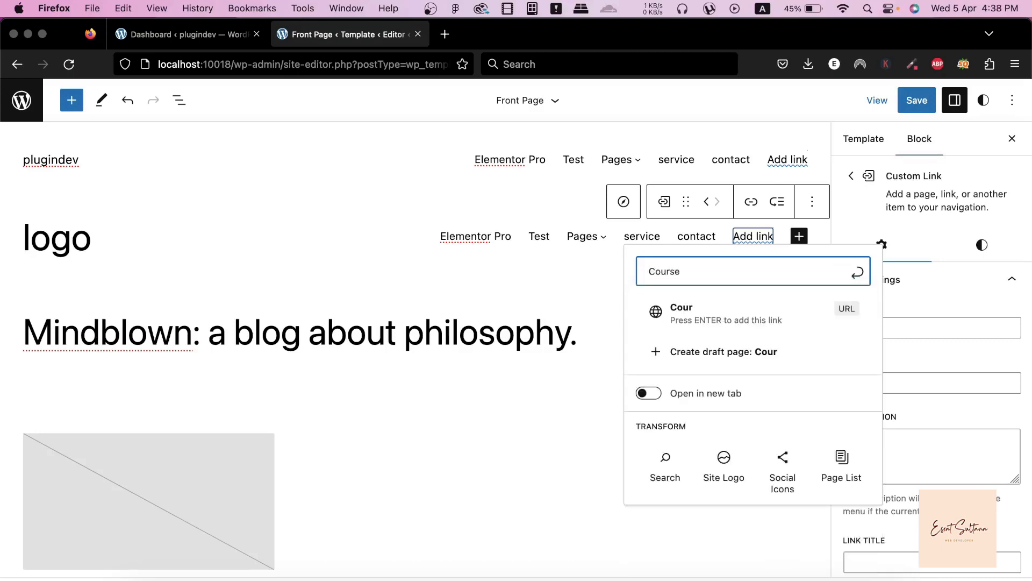
click(857, 277)
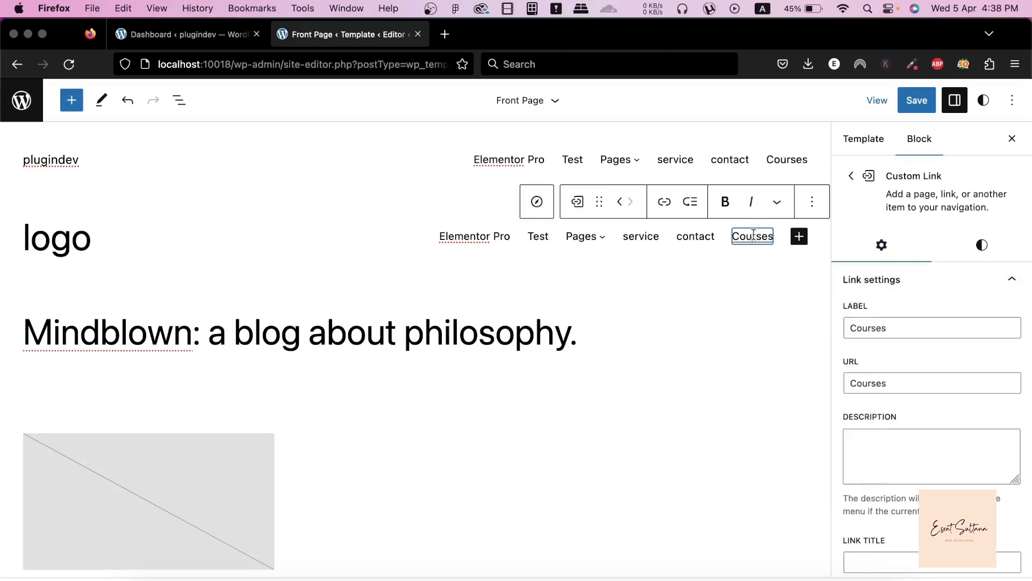
Set the URL of the "Courses" menu link to techtute.com.
click(665, 201)
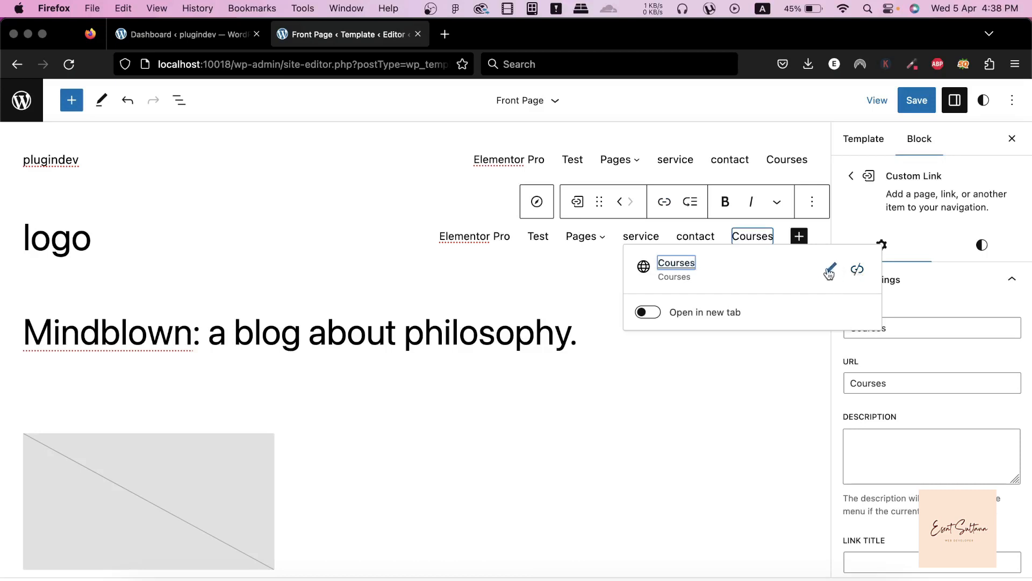
click(830, 269)
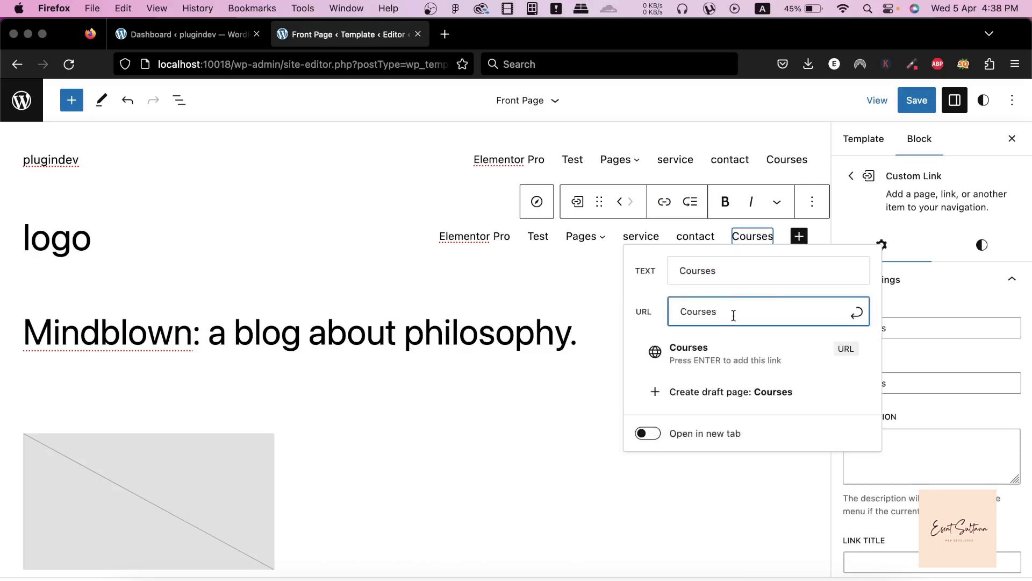
text(A)
key(super+a)
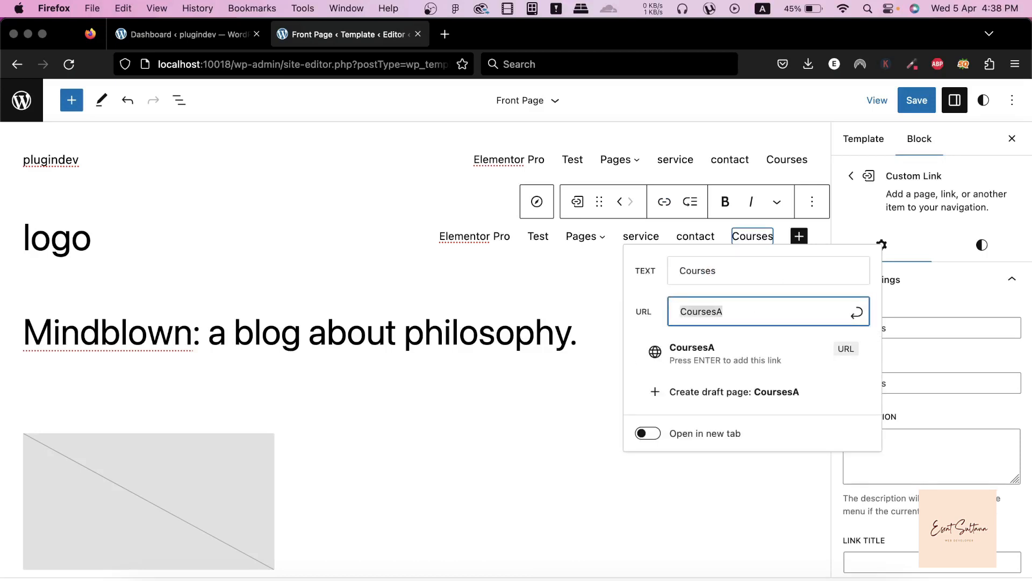
text(techtute)
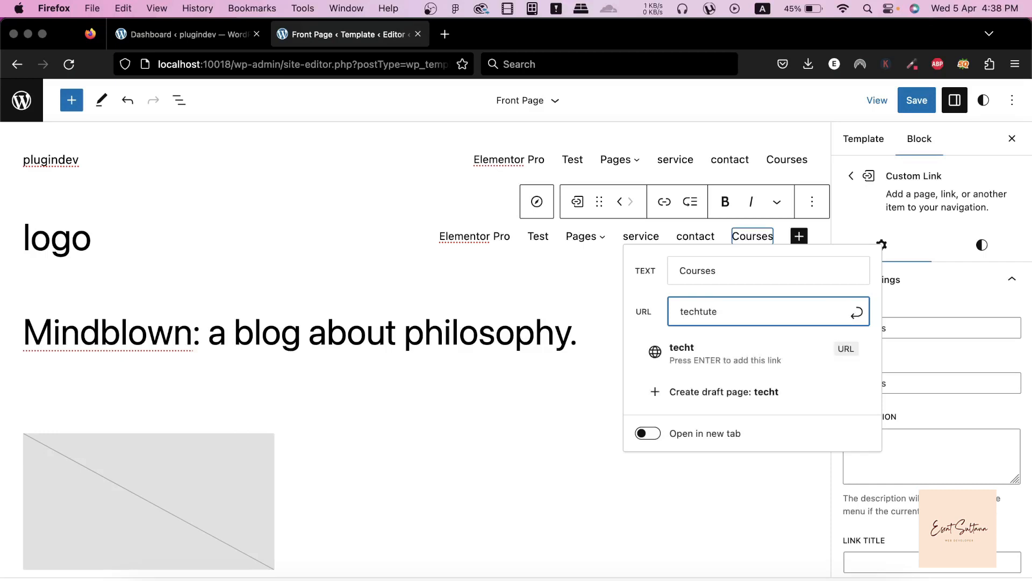
text(.com)
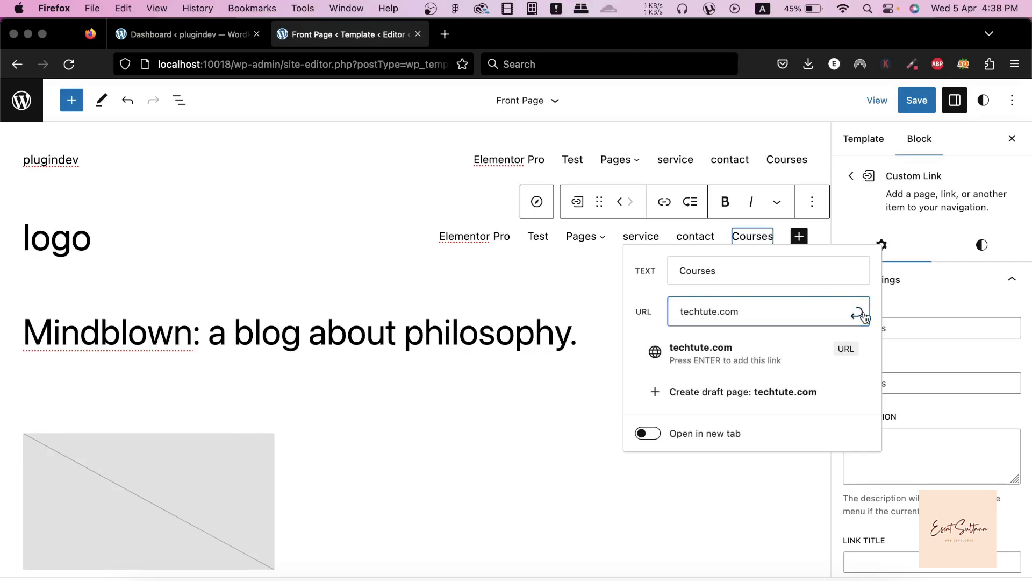
click(859, 314)
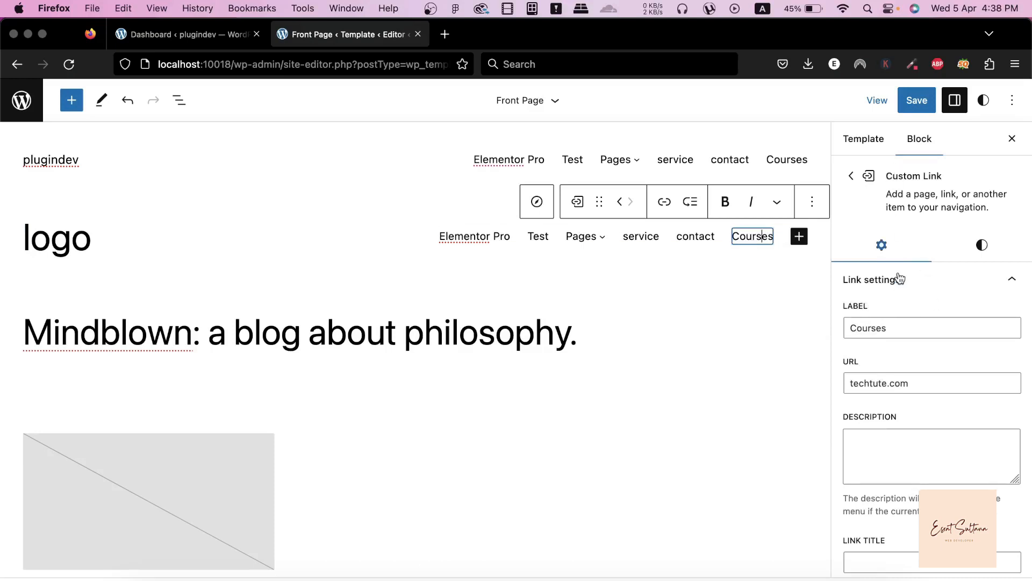
Change the "Courses" link's label to "Course", enter "sdfsdf" as its description, and return to the Navigation block's menu list.
click(871, 326)
key(BackSpace)
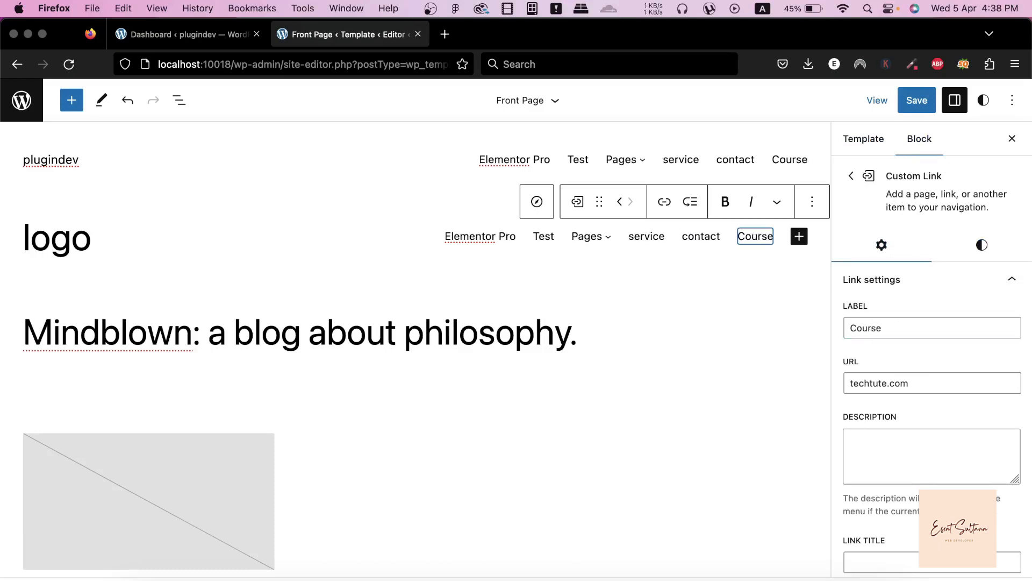
click(920, 384)
click(912, 442)
text(sdfsdf)
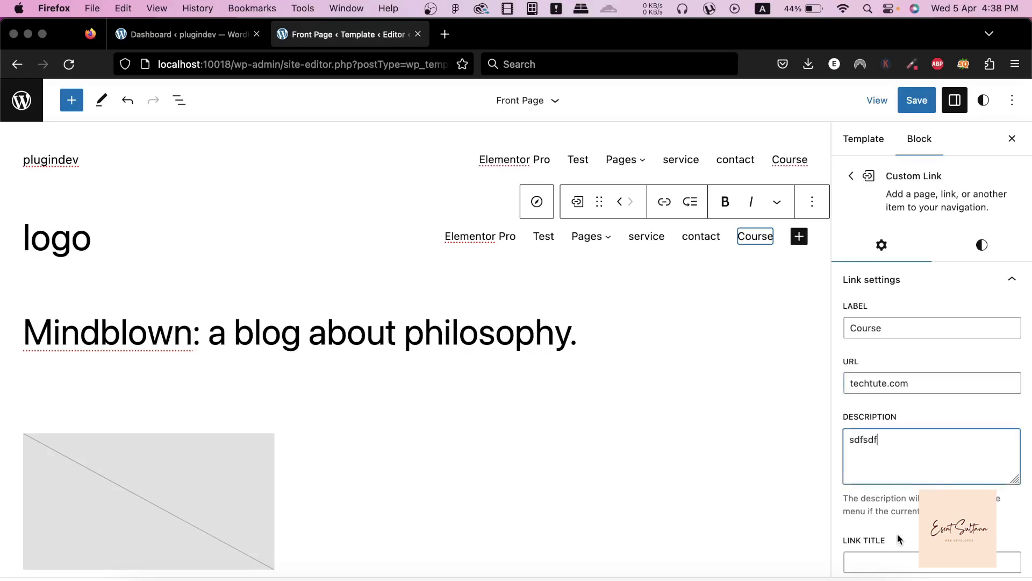
scroll(899, 539, down, 4)
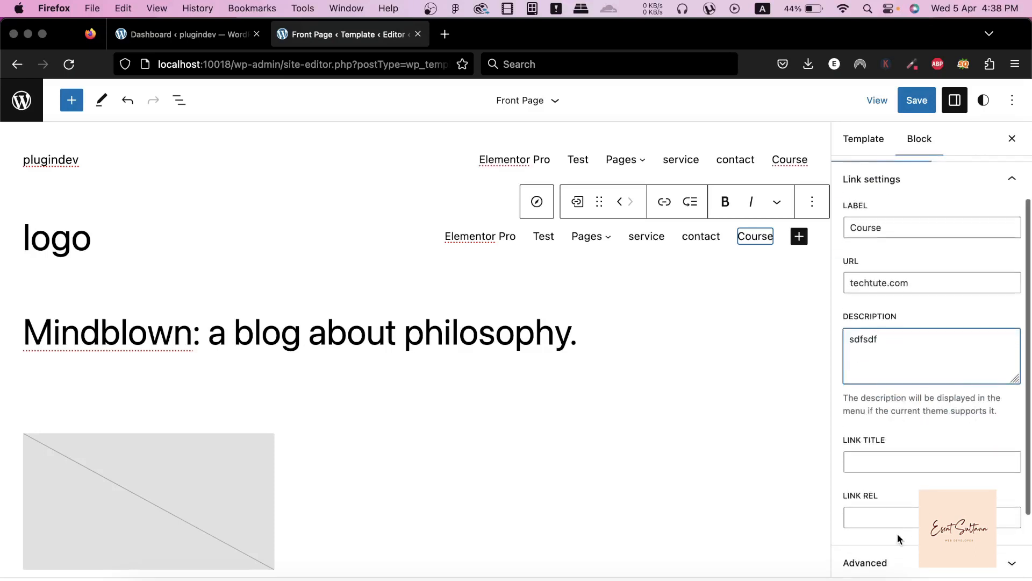
click(882, 437)
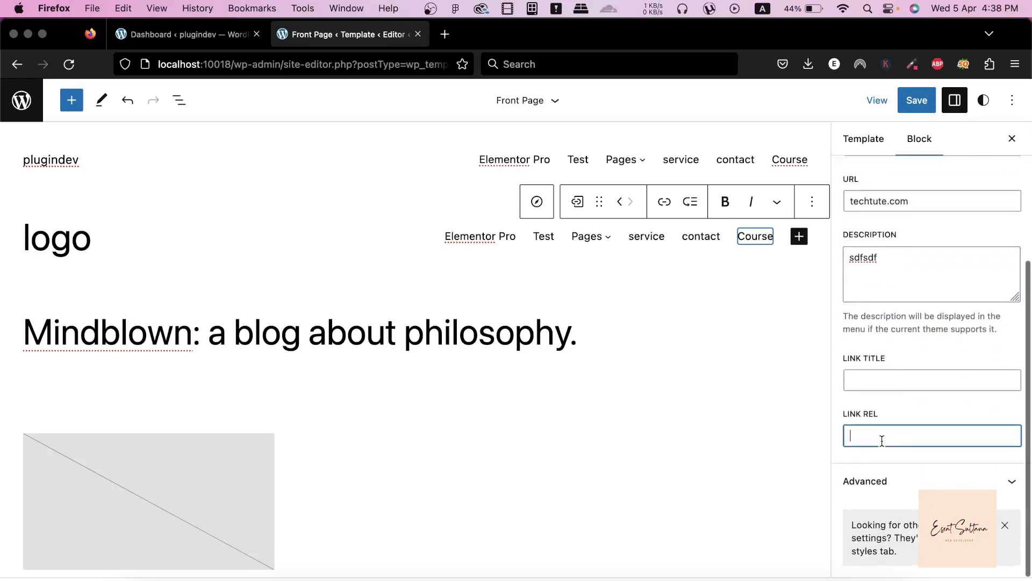
scroll(965, 333, up, 4)
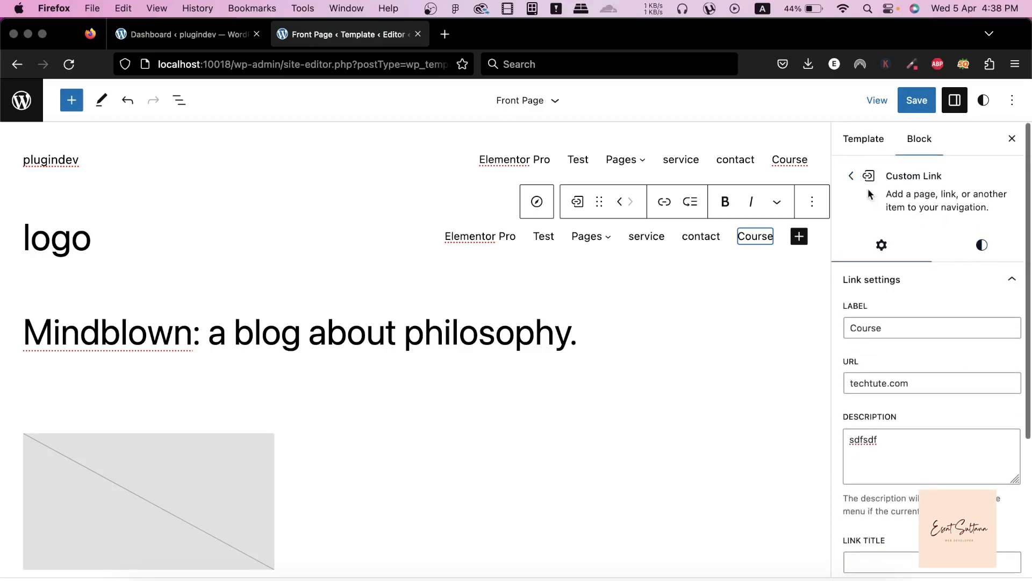
click(852, 177)
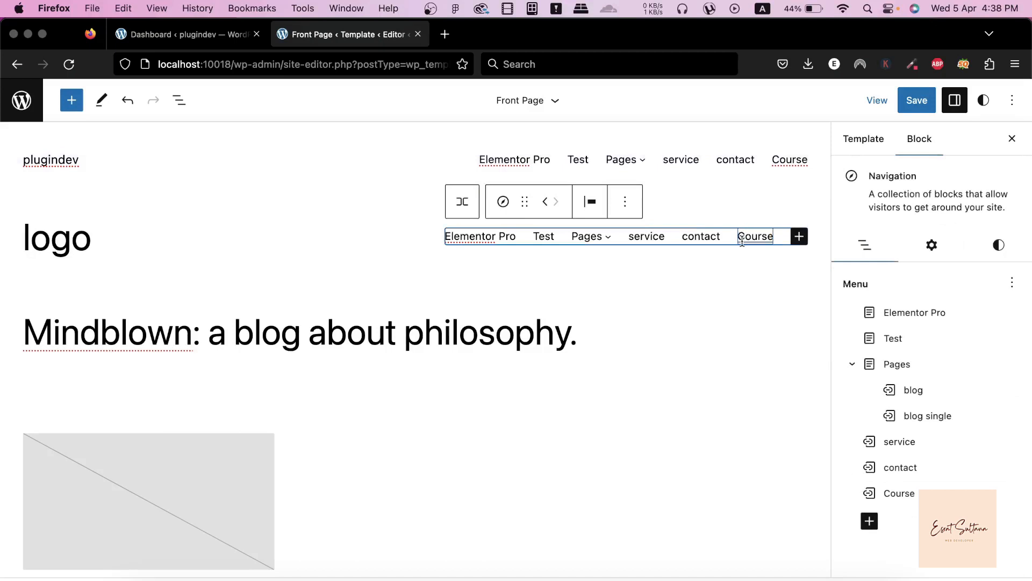
Rename the "Course" item in the navigation menu to "Courses".
click(757, 238)
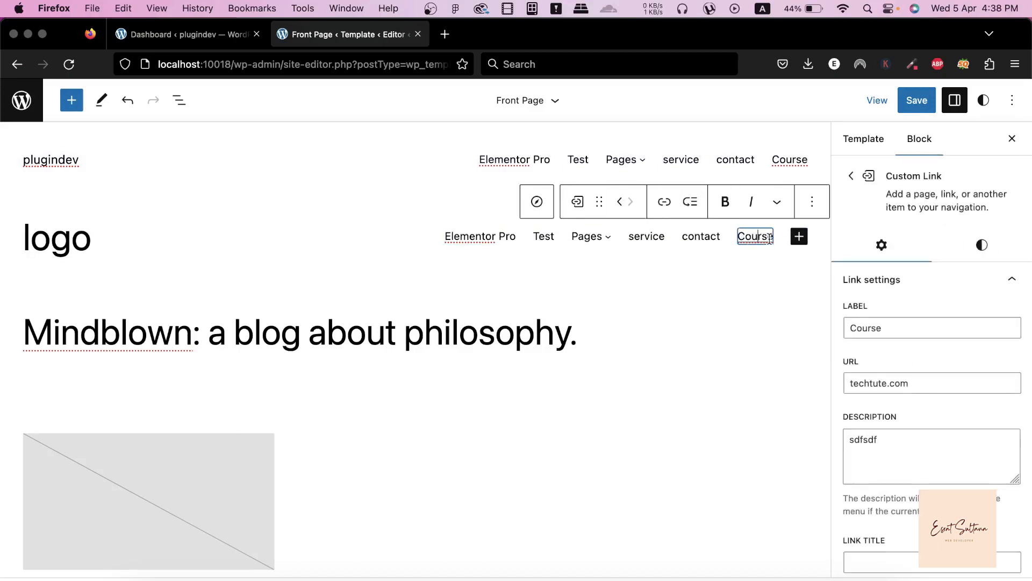
click(773, 237)
click(766, 240)
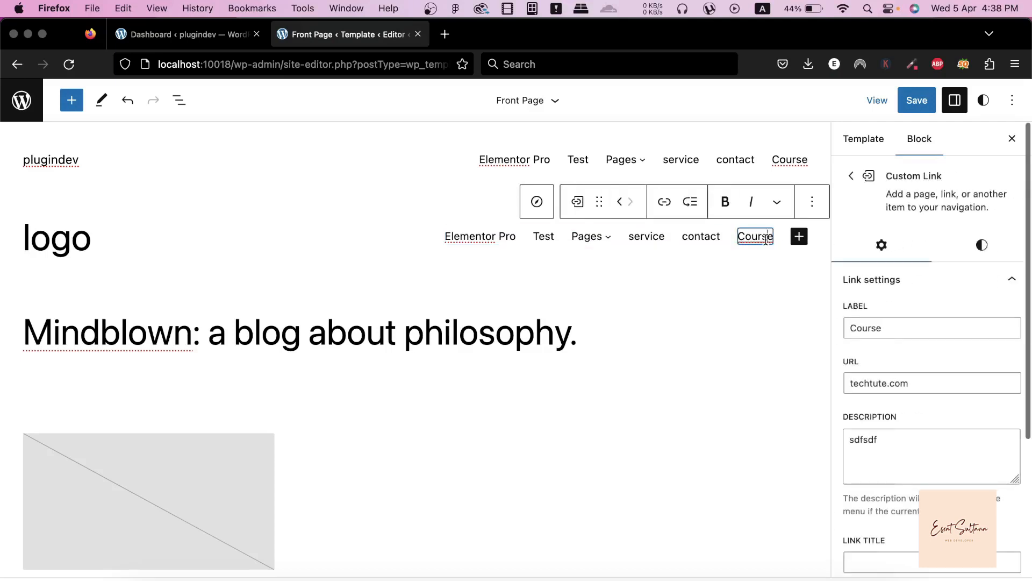
key(Right)
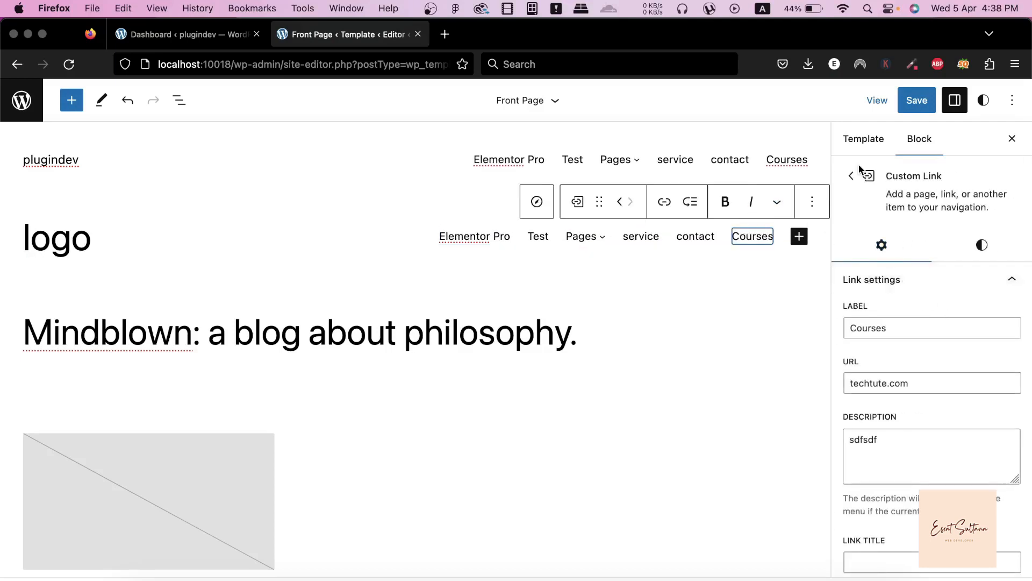
Remove the "contact" item from the navigation menu beside the logo heading.
click(852, 178)
click(709, 236)
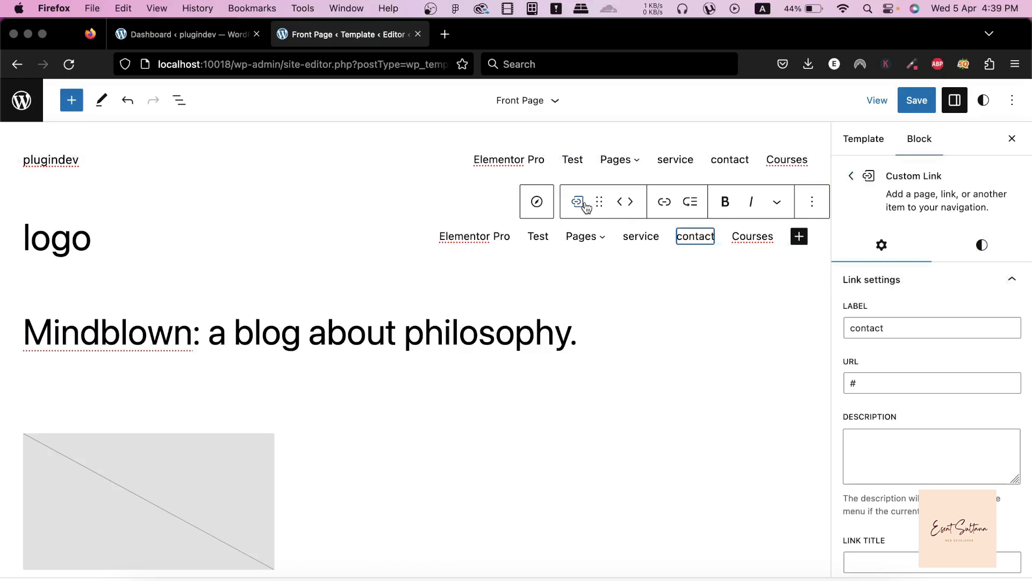
click(545, 207)
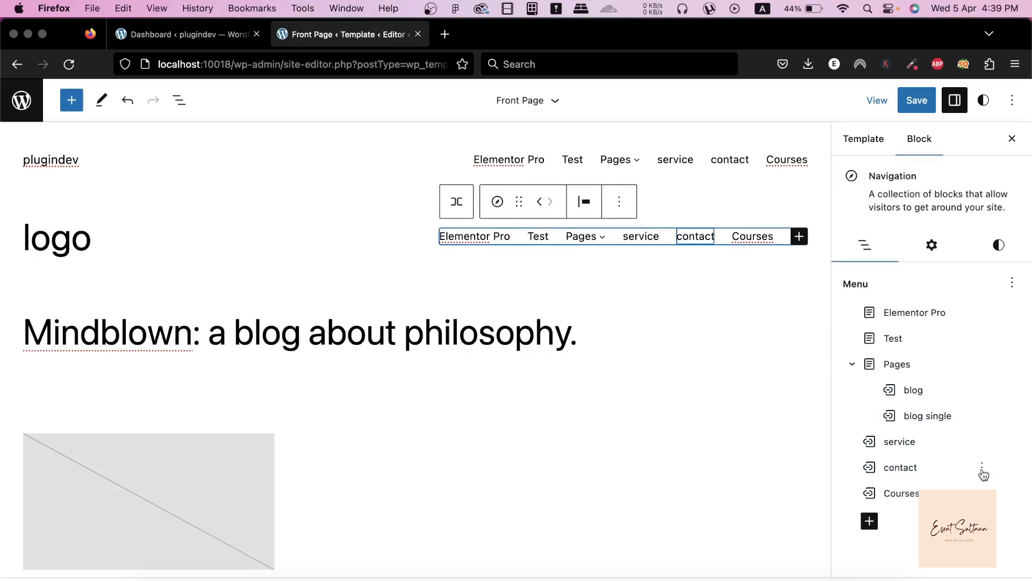
click(982, 467)
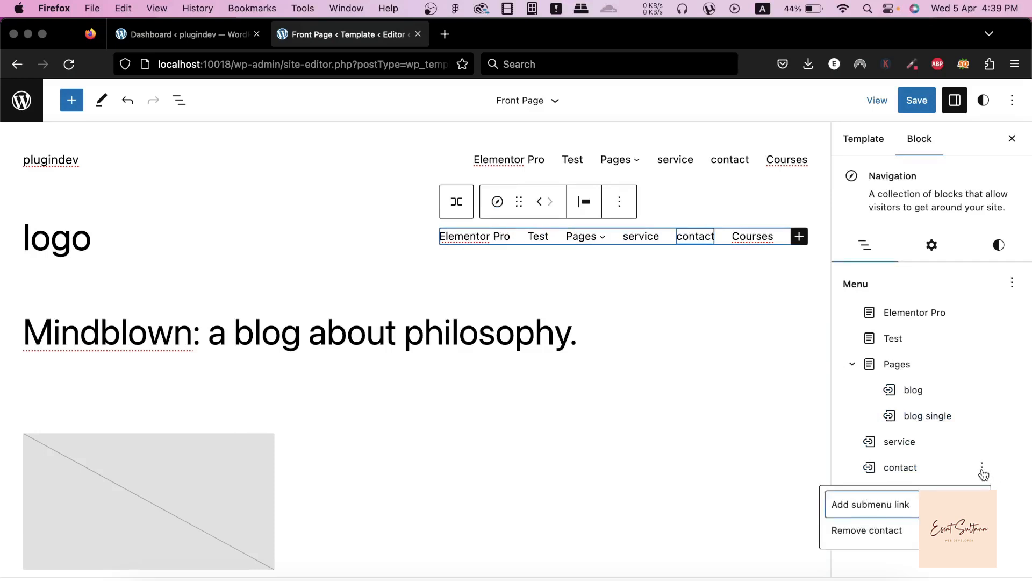
click(877, 531)
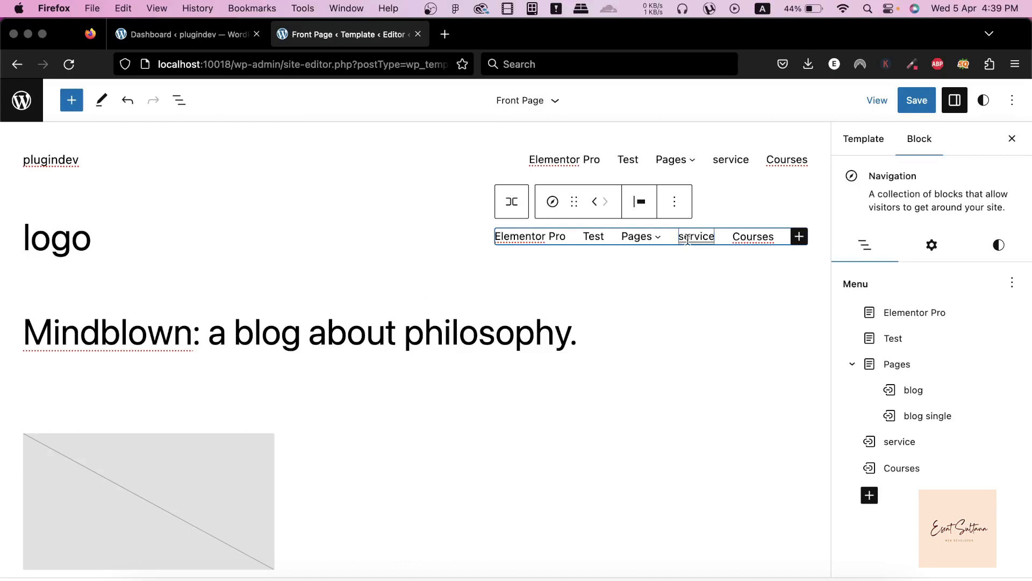
mouse_move(656, 237)
click(799, 238)
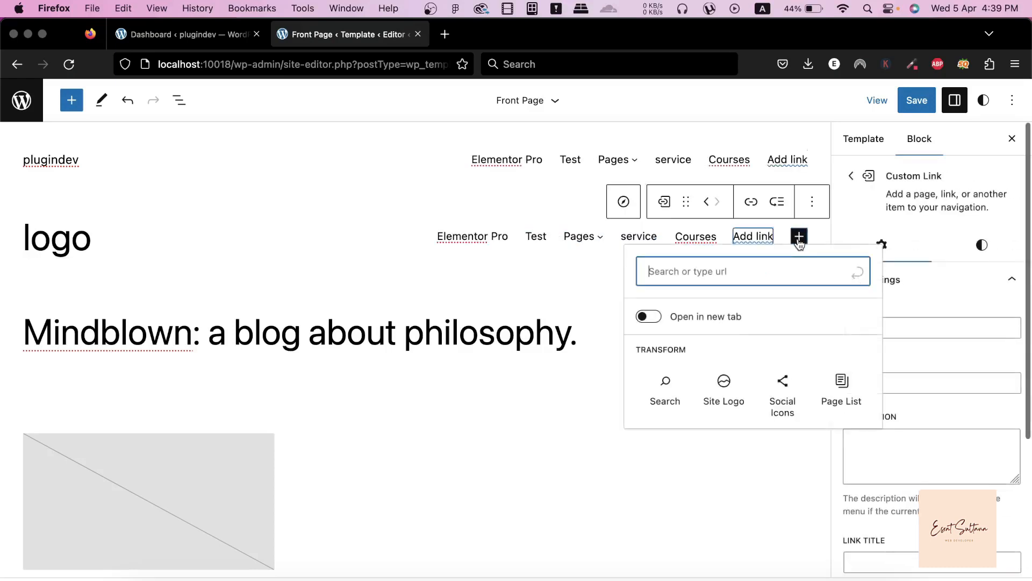
click(761, 240)
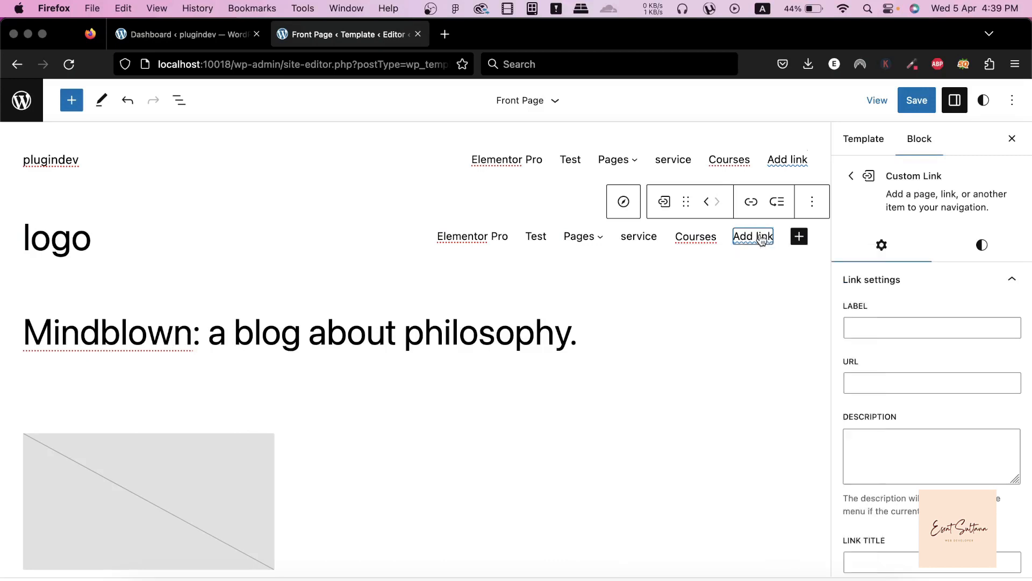
key(BackSpace)
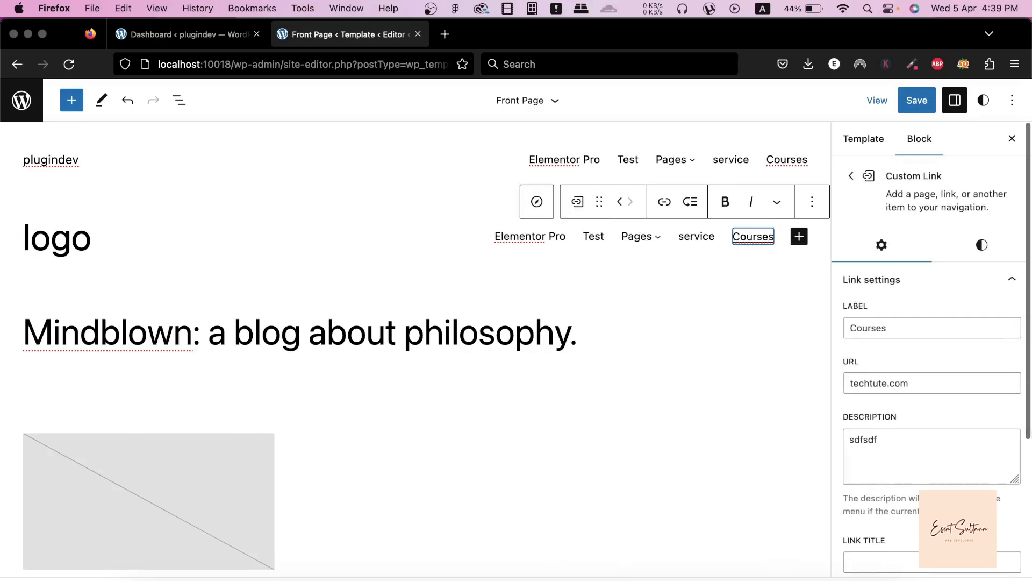
Add a custom link "Pages" at the end of the navigation menu.
click(799, 237)
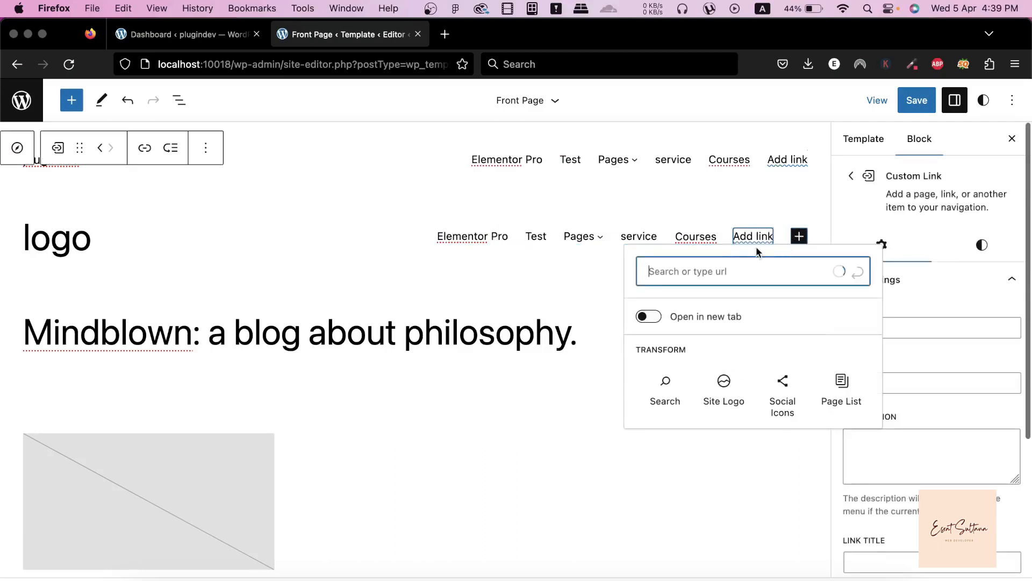
text(Pages)
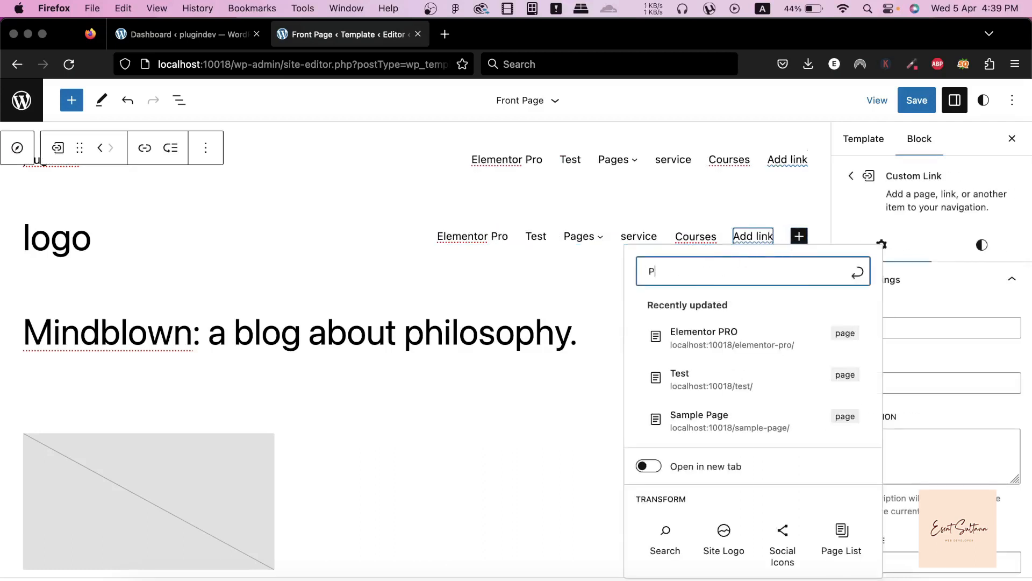
click(857, 272)
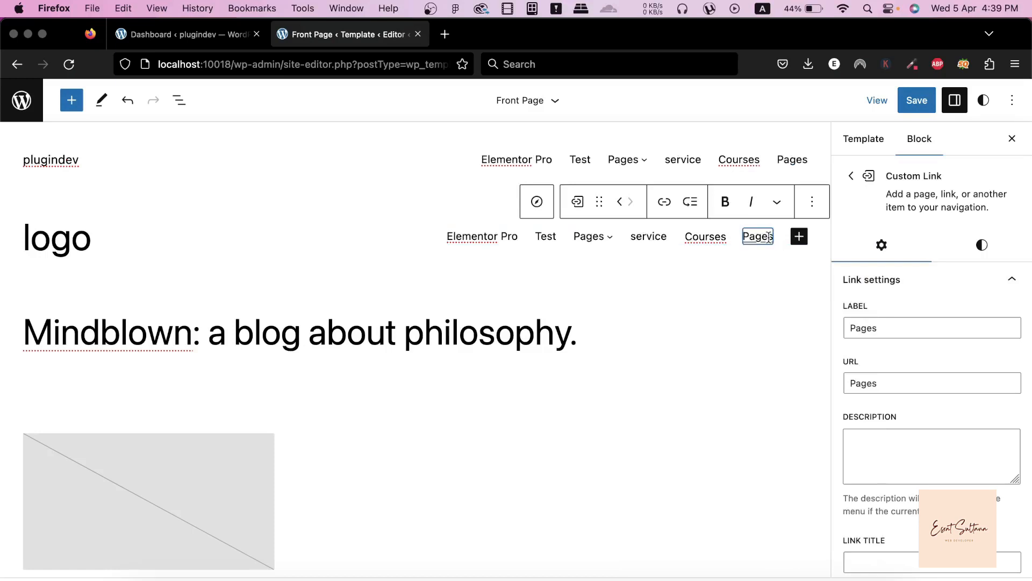
Set the URL of the new "Pages" link at the end of the menu to #.
click(881, 375)
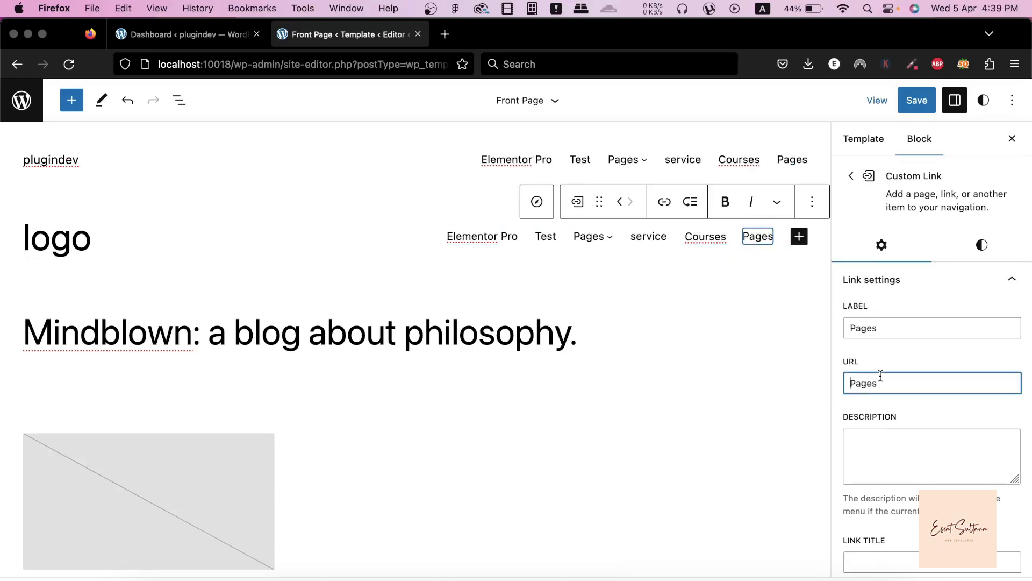
click(664, 203)
click(838, 270)
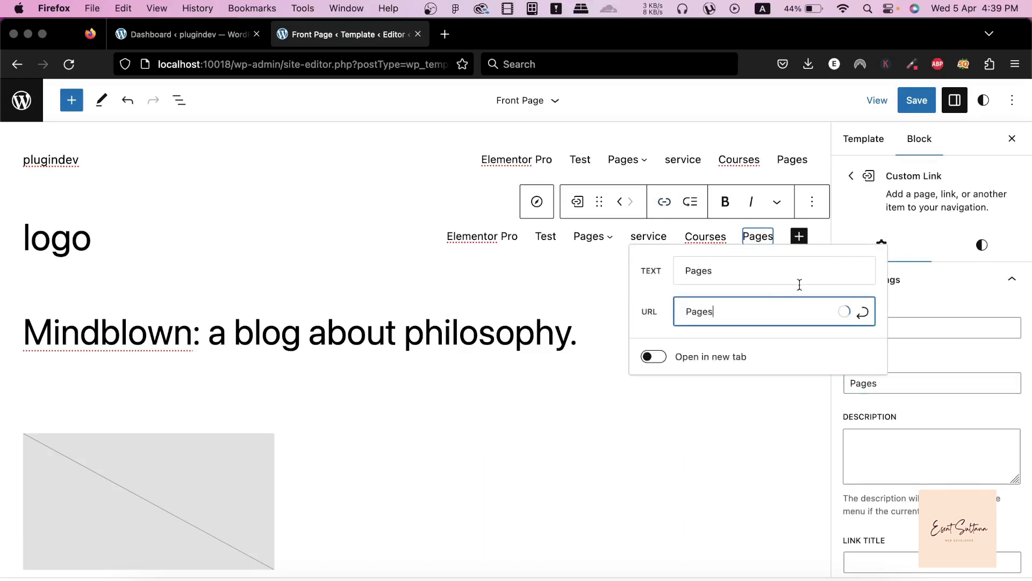
key(BackSpace)
key(BackSpace)
key(BackSpace)
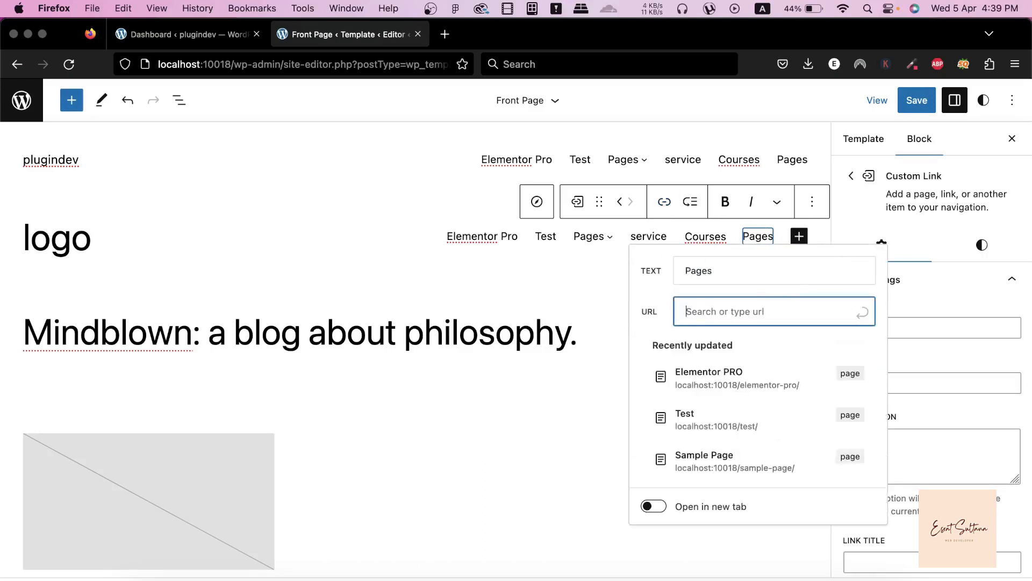
text(#)
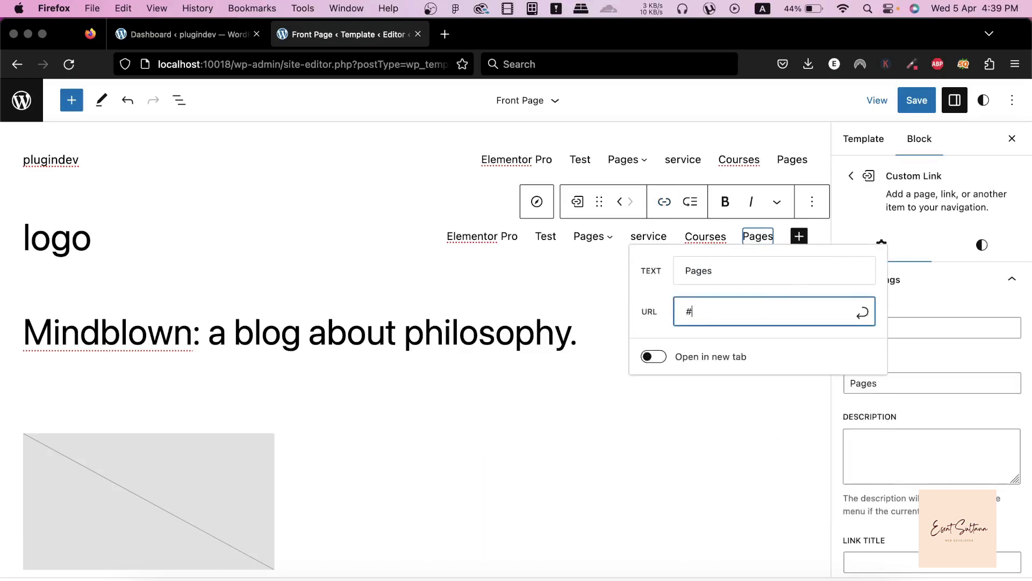
click(863, 317)
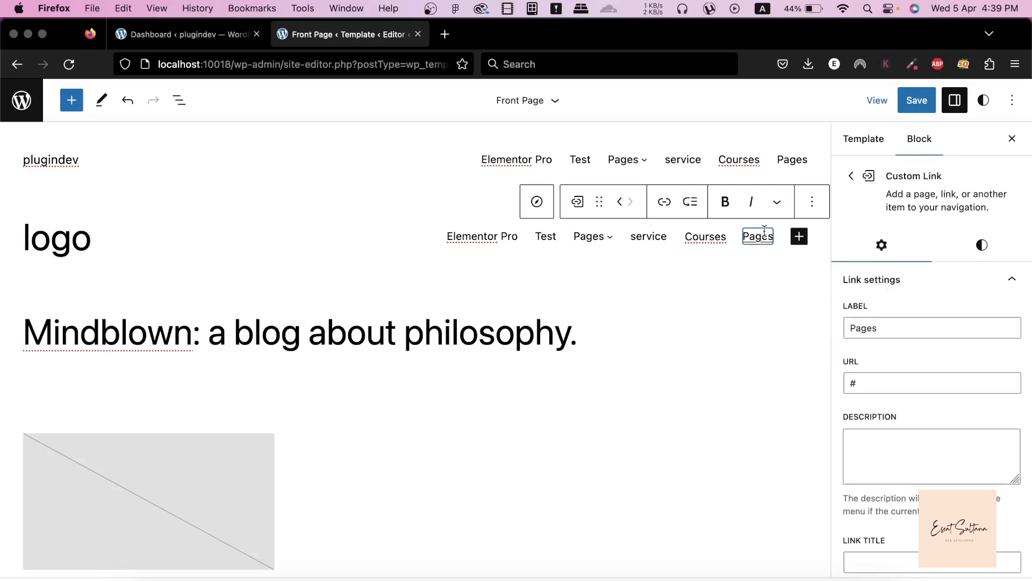
Turn the last "Pages" link into a submenu, hide the block settings, and add a "Blog" URL link to the submenu.
click(691, 207)
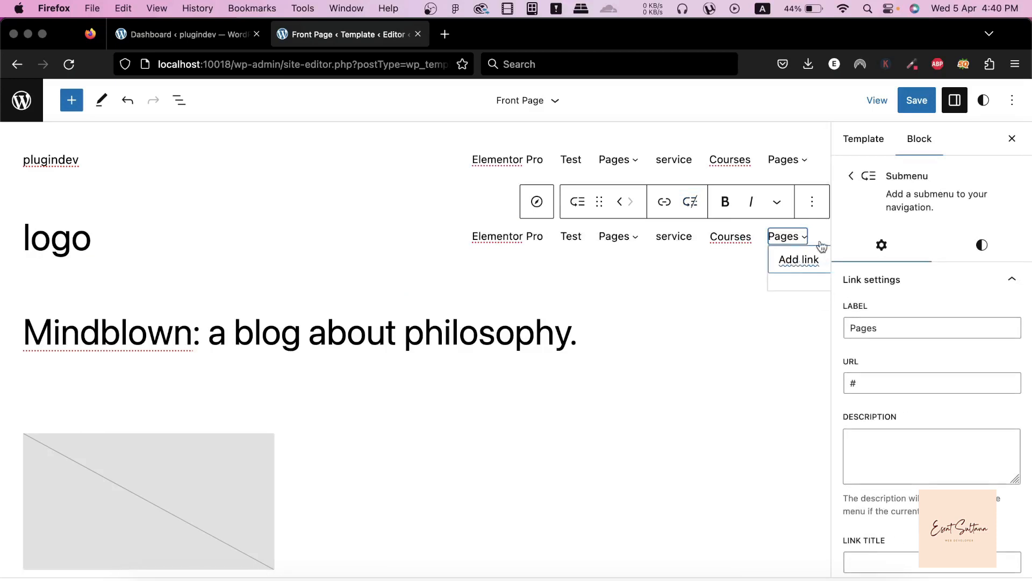
click(960, 102)
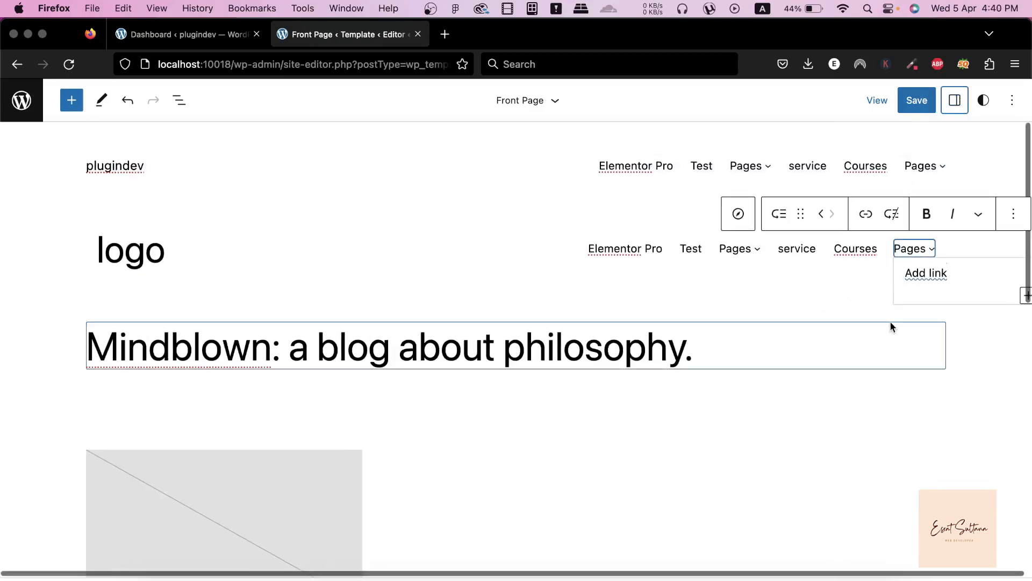
click(1027, 297)
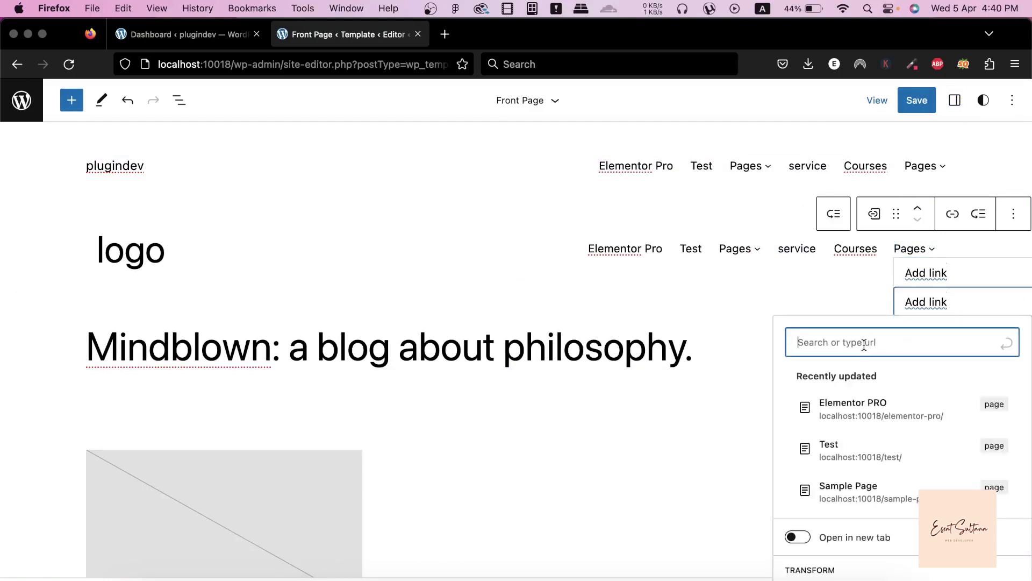
text(Blog)
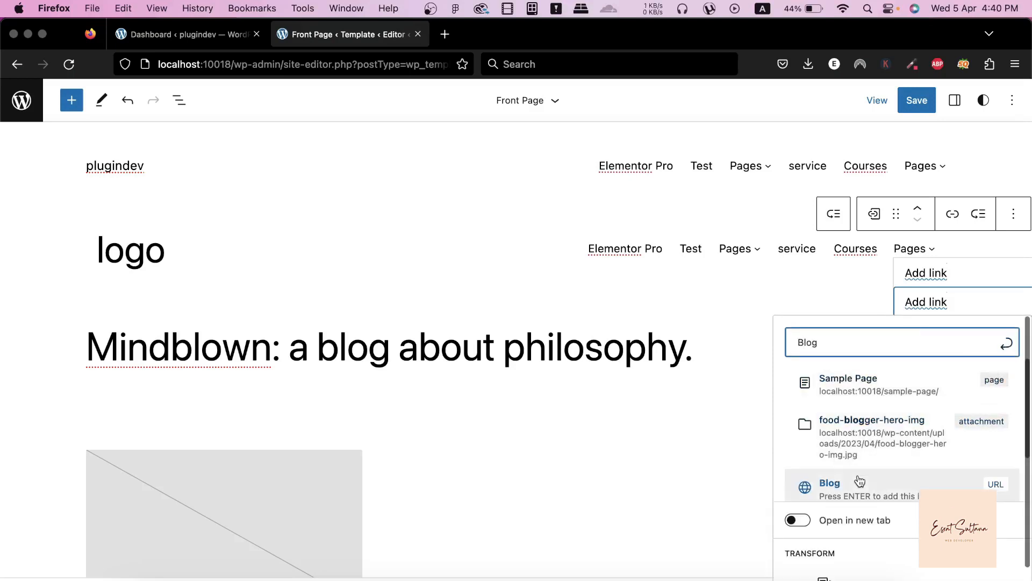
scroll(889, 489, down, 2)
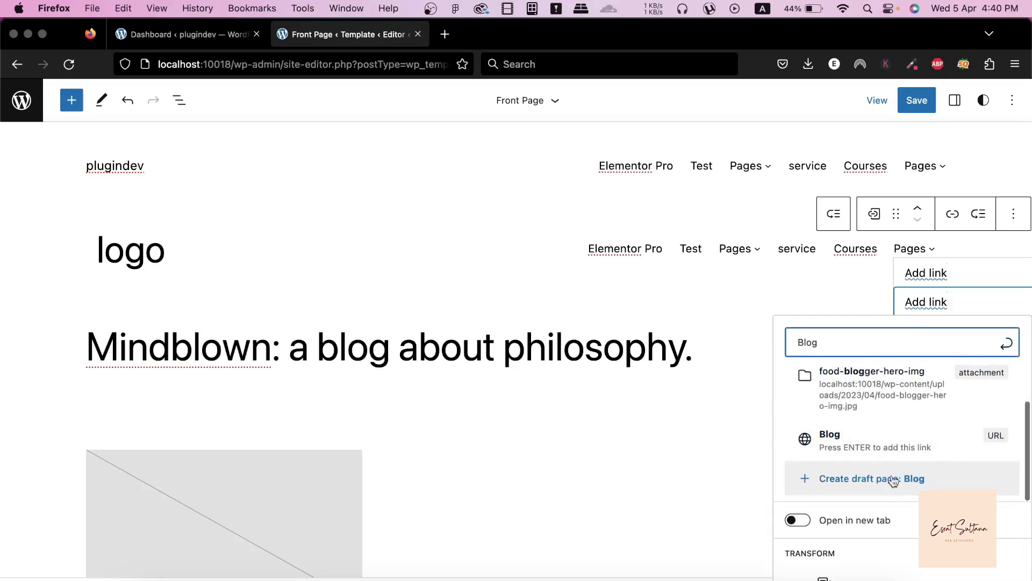
scroll(869, 404, up, 2)
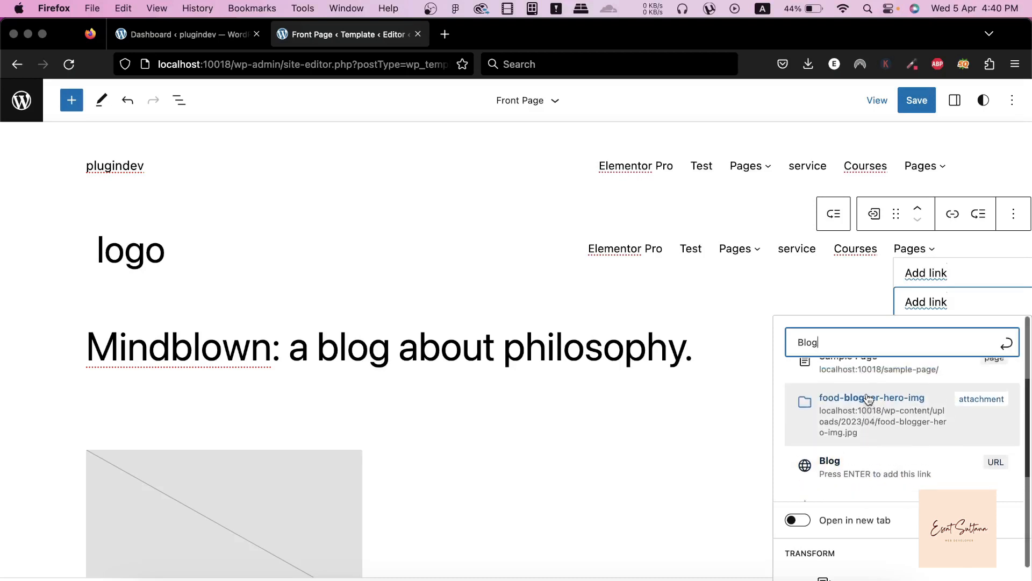
scroll(849, 485, down, 2)
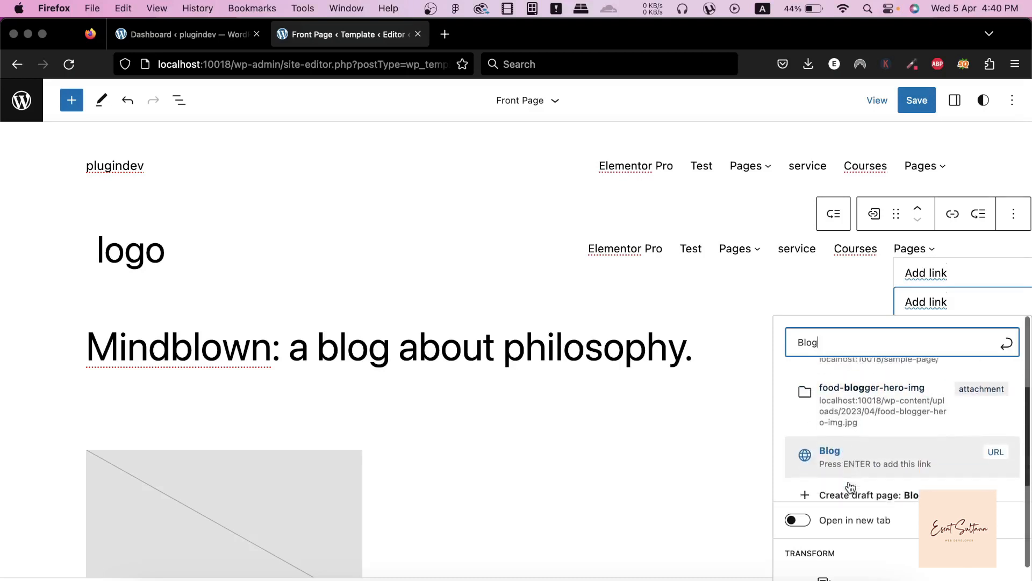
click(862, 453)
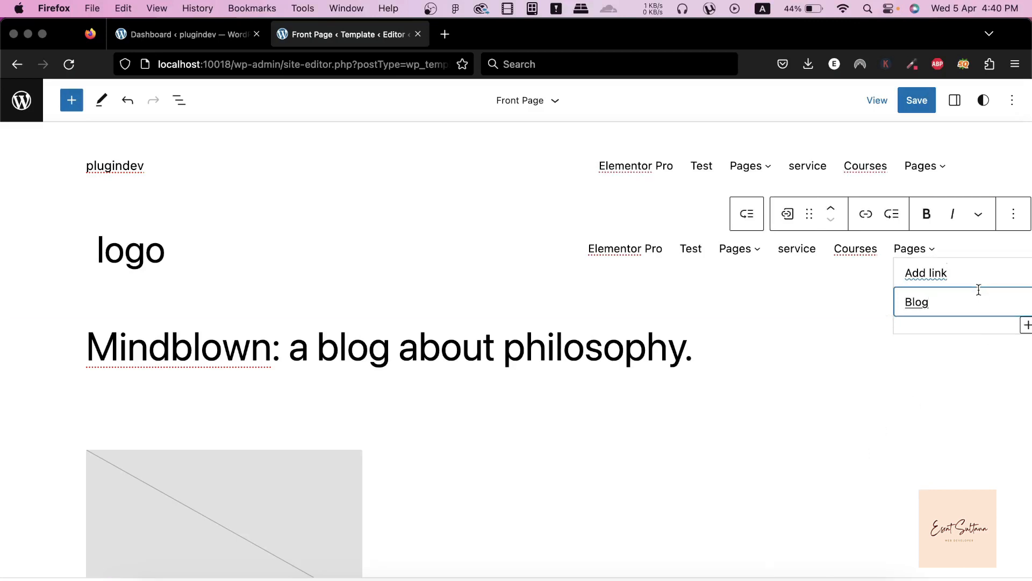
Add a "Blog single" link below "Blog" in the last "Pages" submenu.
click(1027, 327)
text(B)
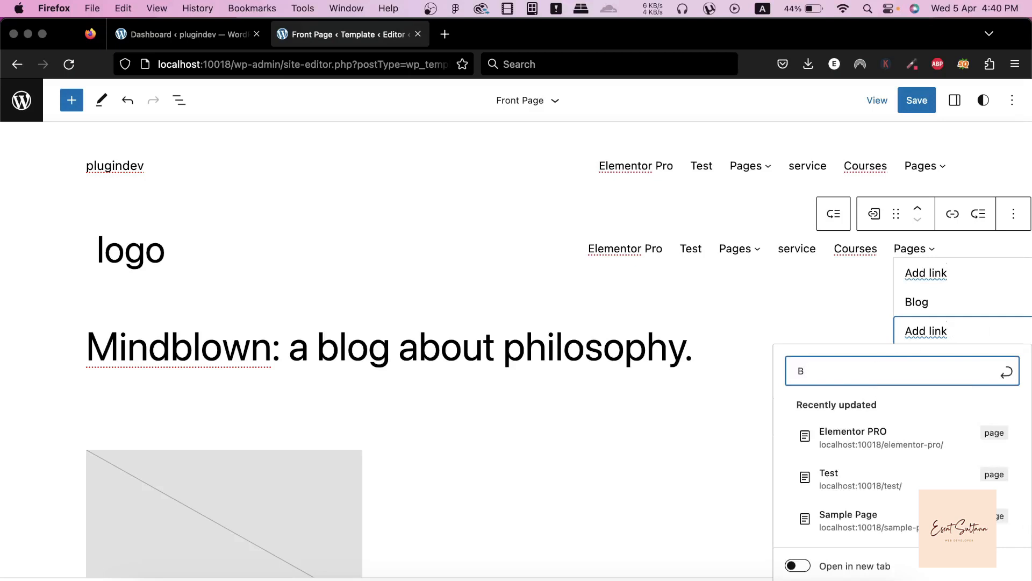
text(log single)
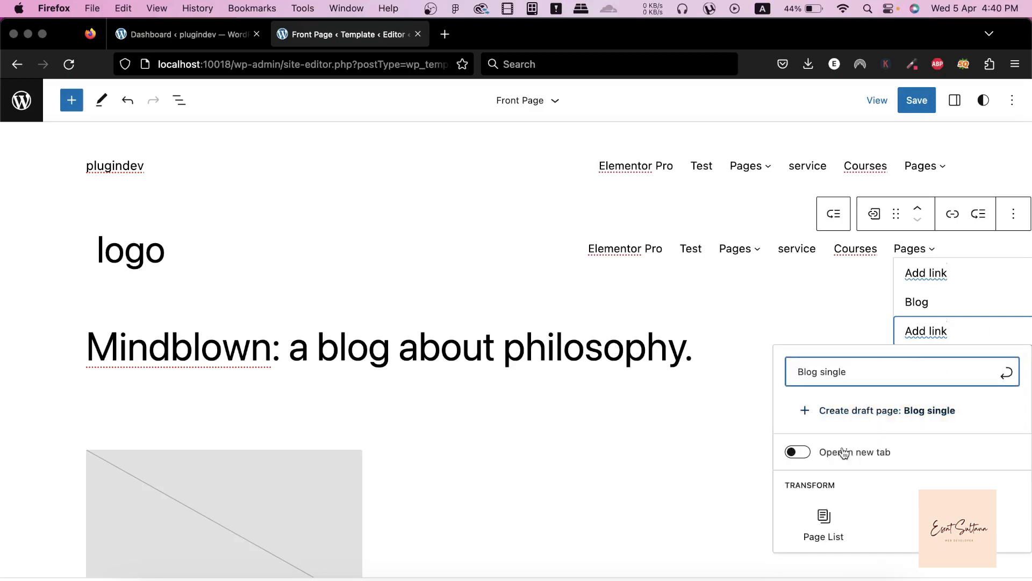
click(1007, 371)
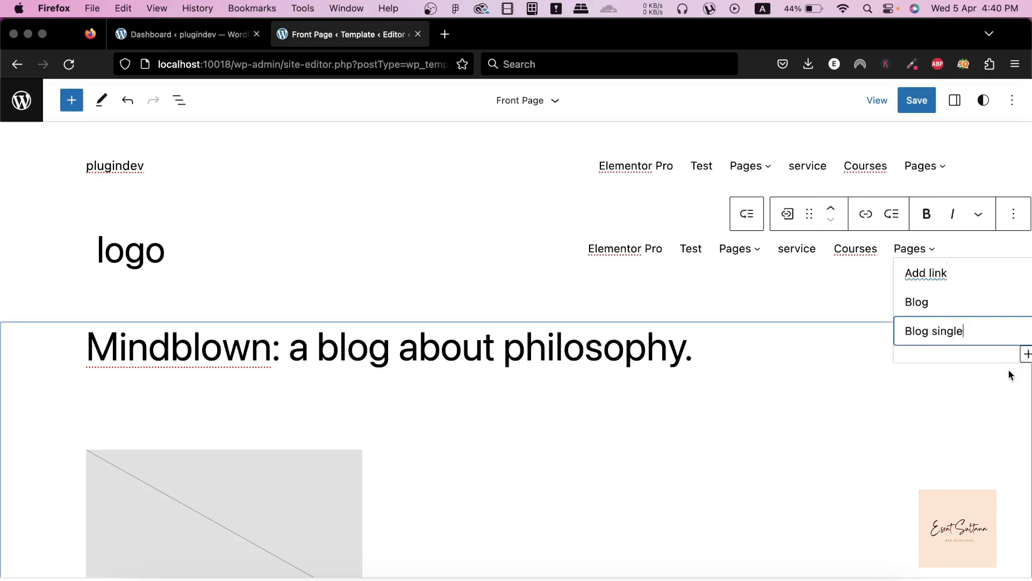
Show the block settings and remove the empty Custom Link from the last "Pages" submenu.
click(958, 100)
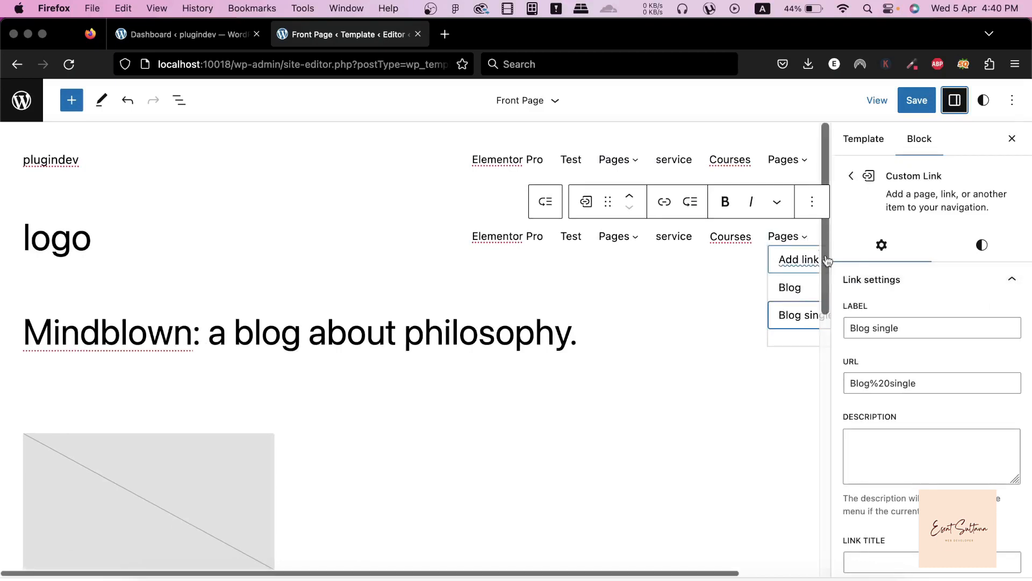
click(851, 177)
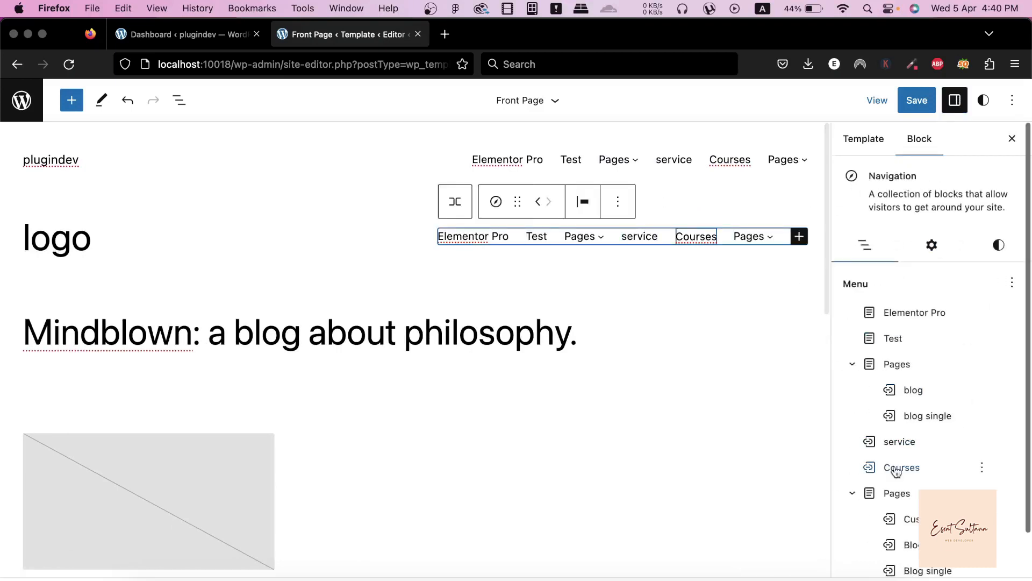
scroll(917, 473, down, 1)
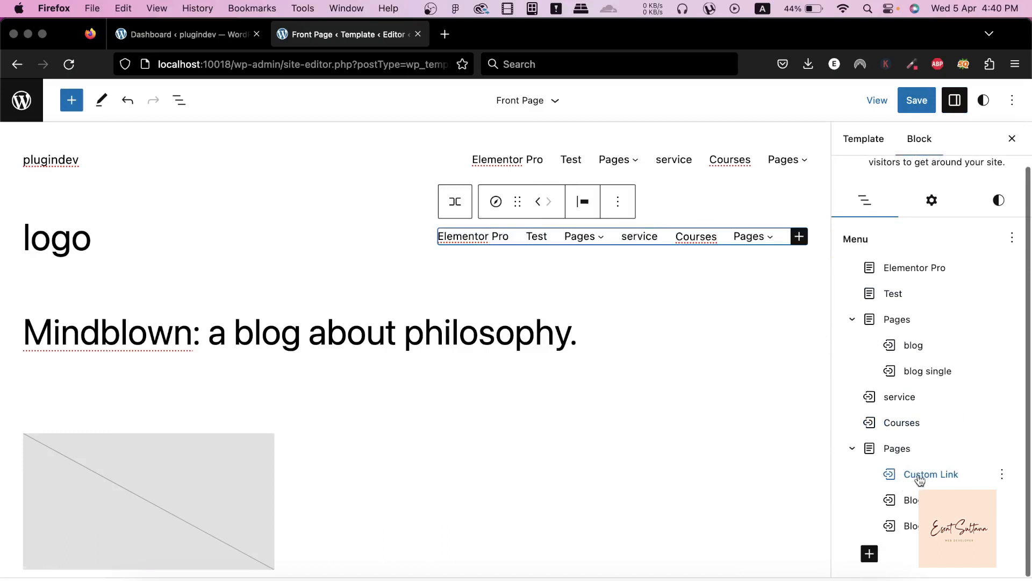
click(1002, 474)
click(893, 536)
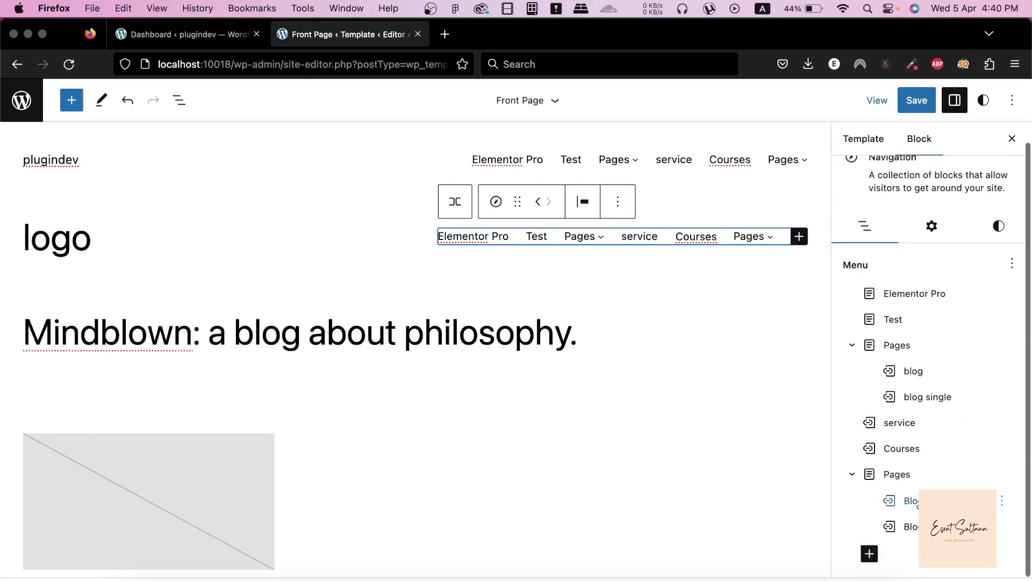
Set the URL of the "Blog" link in the last "Pages" submenu to # and return to the Navigation block's menu list.
click(912, 501)
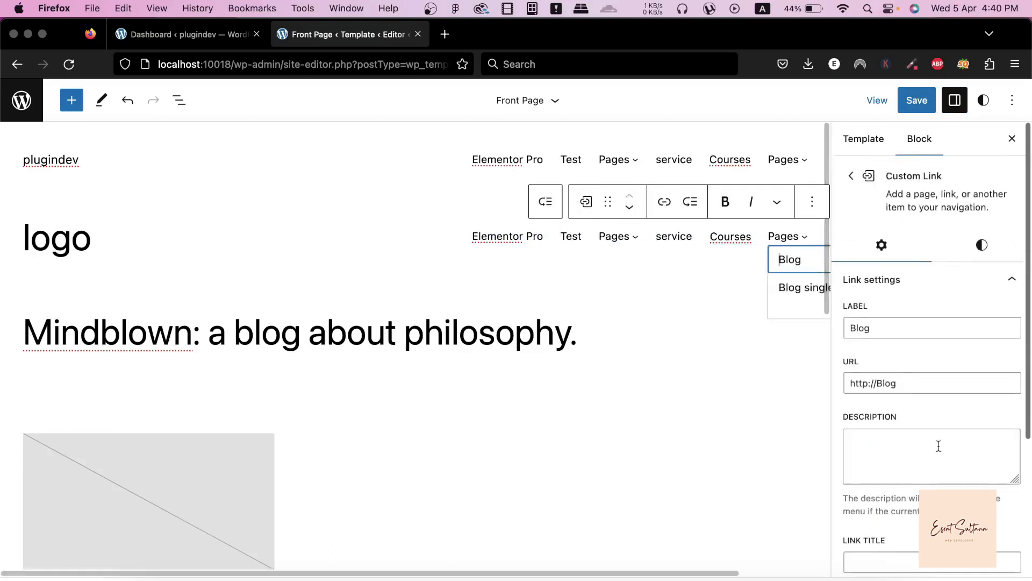
click(905, 382)
drag(905, 382, 838, 380)
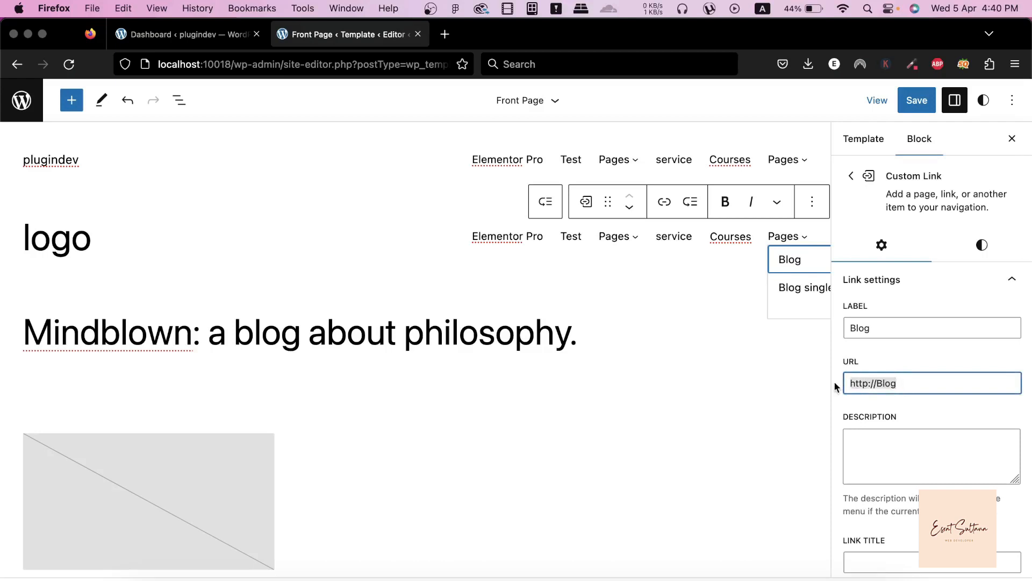
text(#)
click(852, 176)
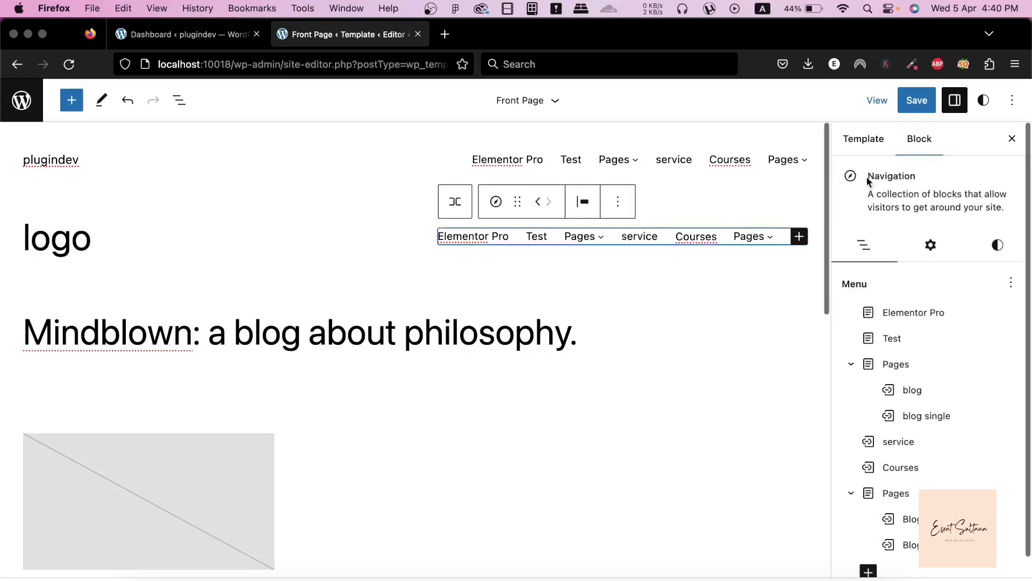
Set the URL of the "Blog single" link in the last "Pages" submenu to # and collapse both "Pages" submenus in the menu list.
click(912, 544)
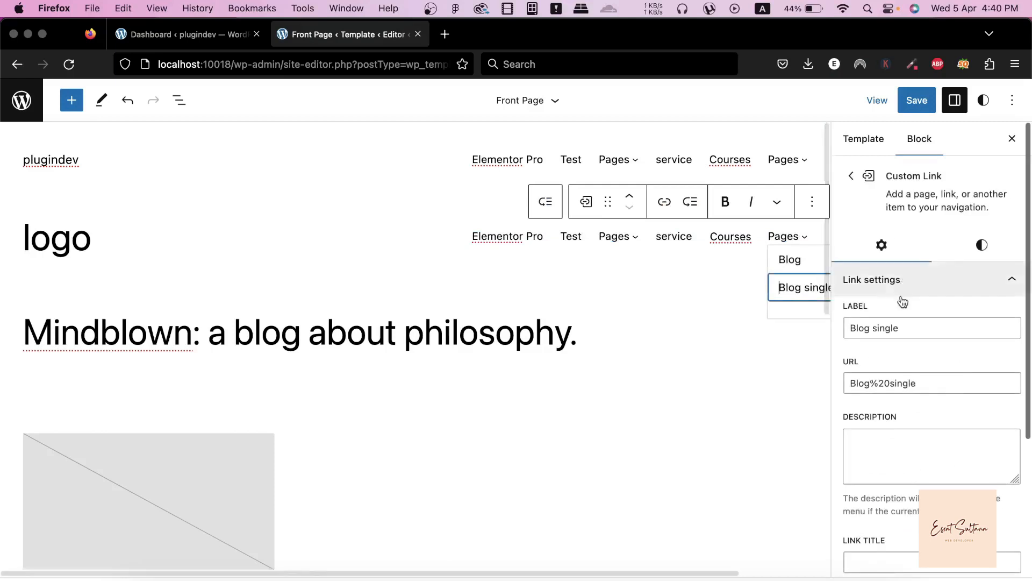
click(914, 383)
key(super+a)
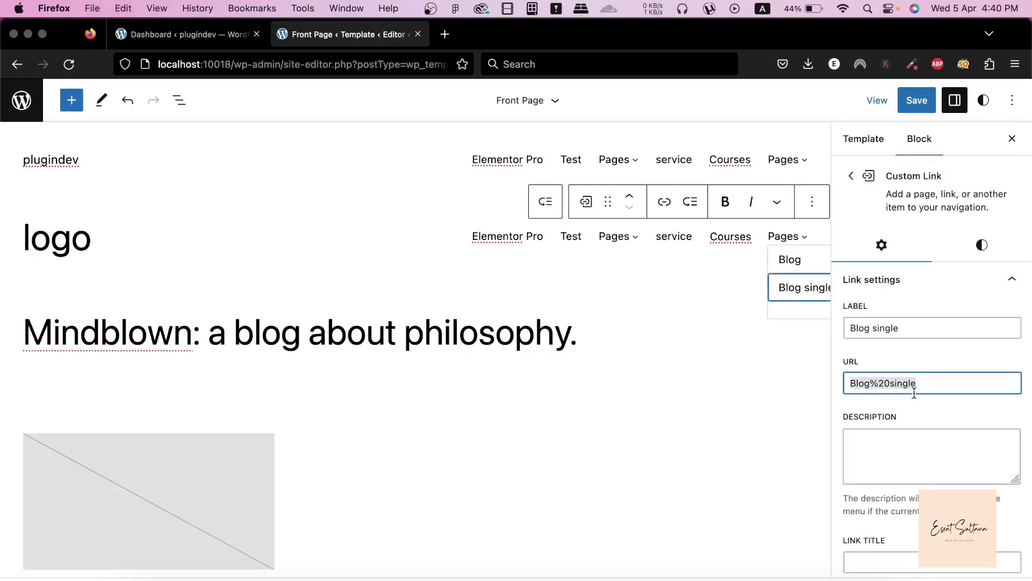
text(#)
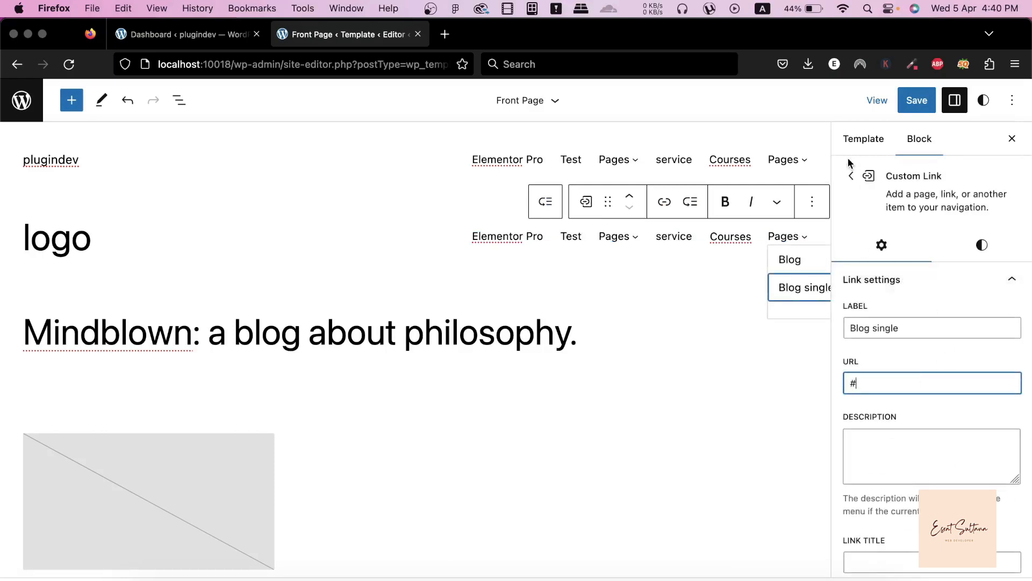
click(851, 179)
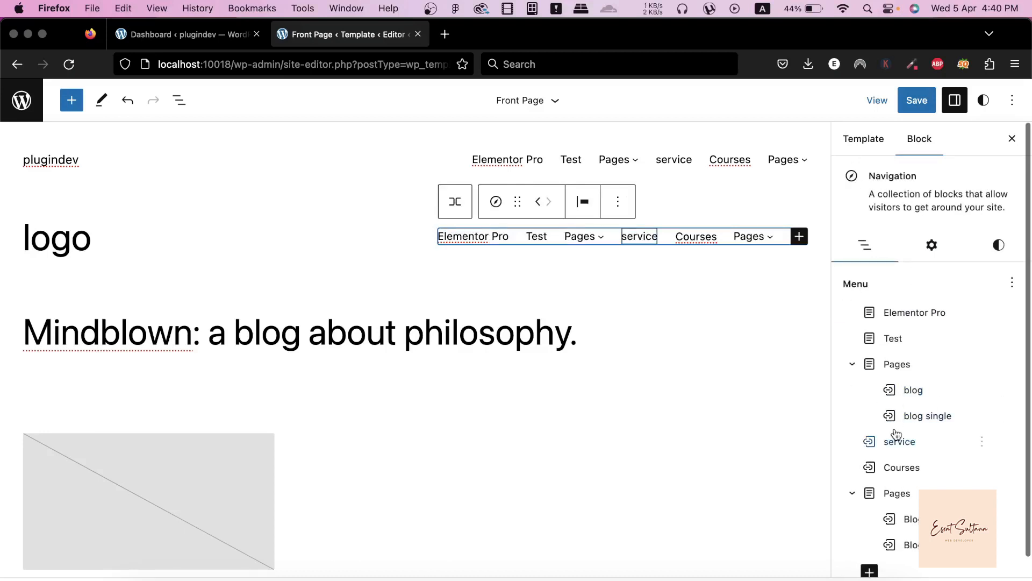
scroll(897, 433, down, 1)
click(853, 347)
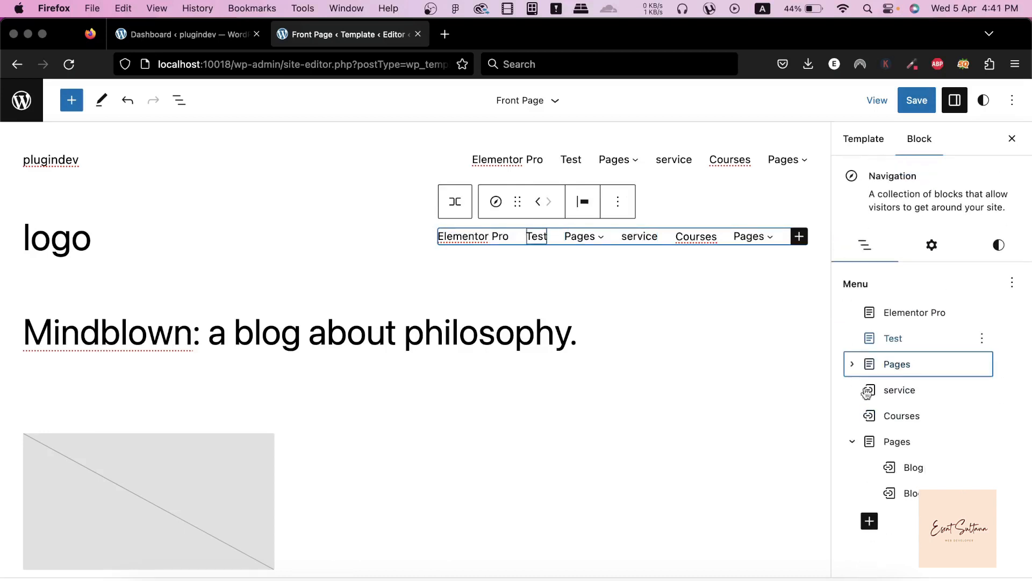
click(852, 441)
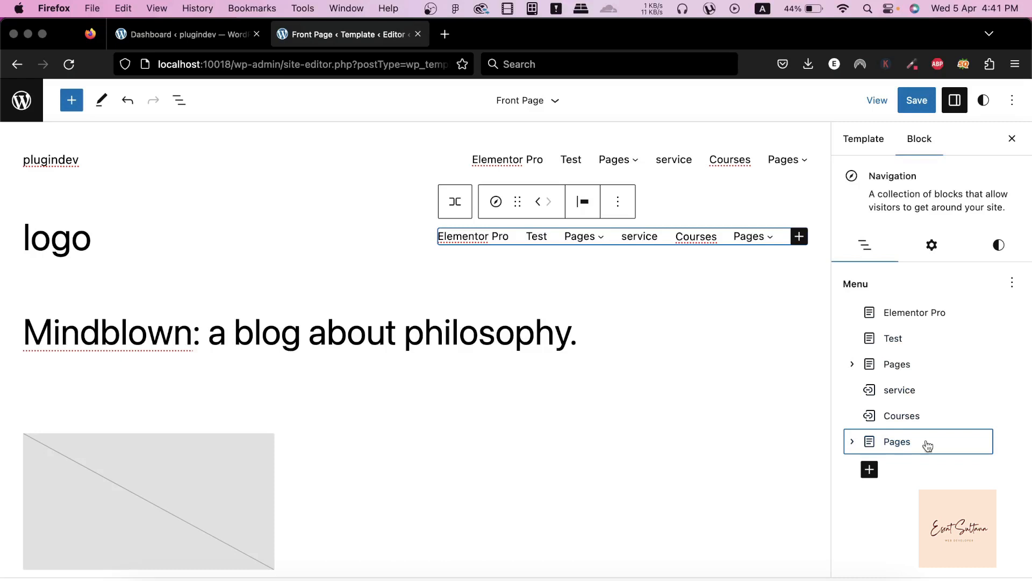
Try the center, right and space-between justifications and the vertical orientation on the Navigation block, restoring left justification and horizontal orientation.
click(932, 246)
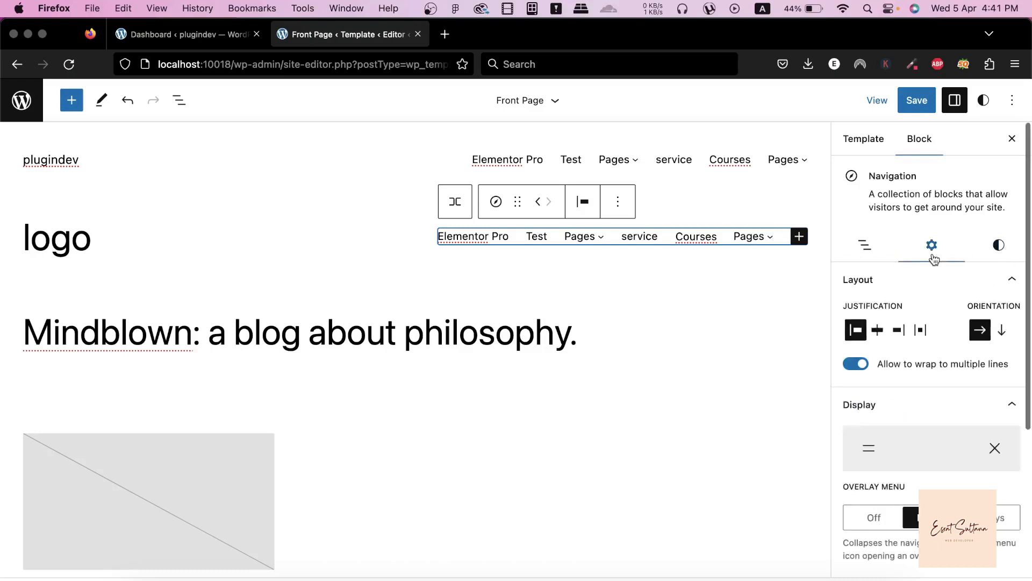
click(878, 334)
click(897, 331)
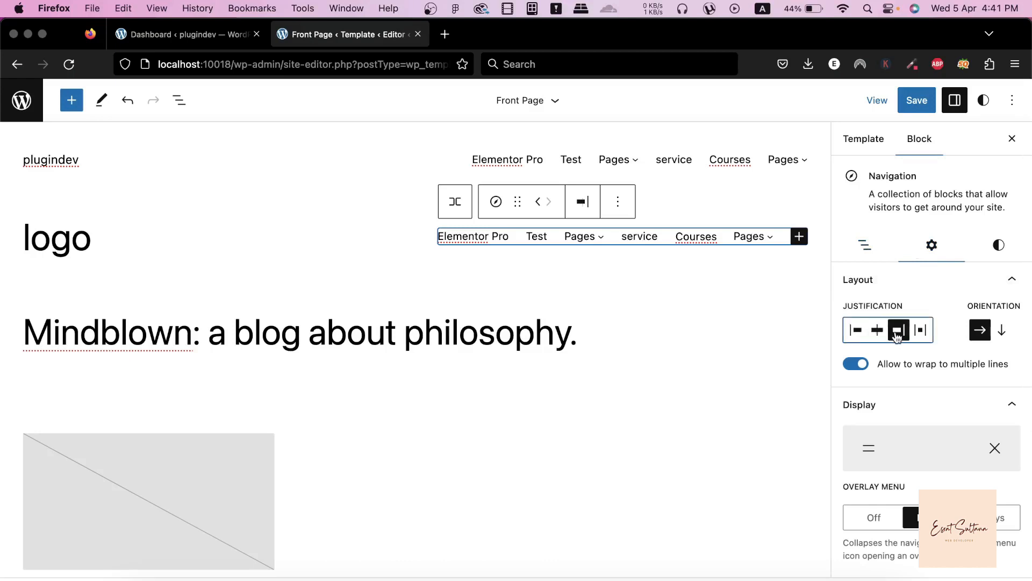
click(918, 331)
click(860, 334)
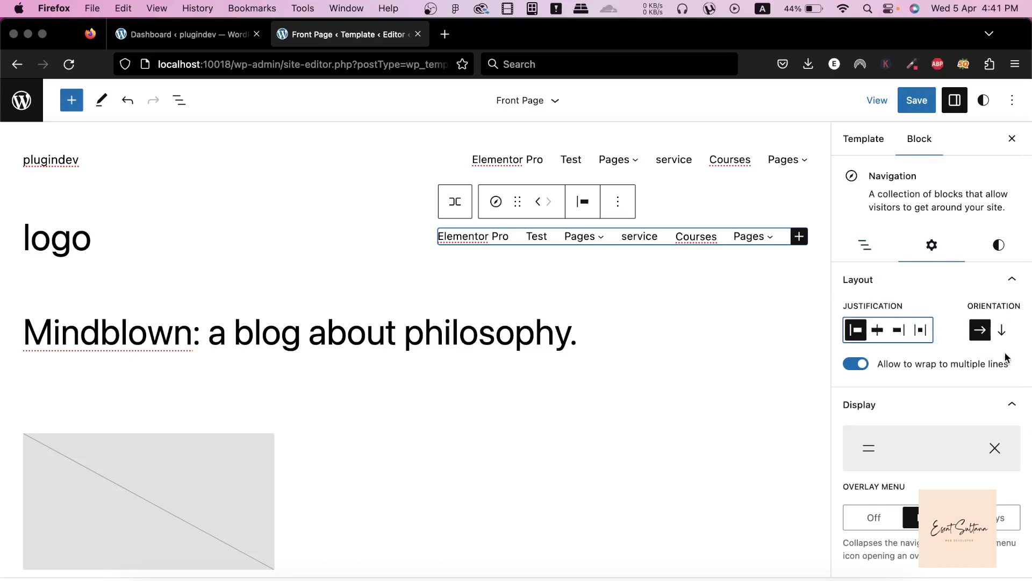
click(1003, 331)
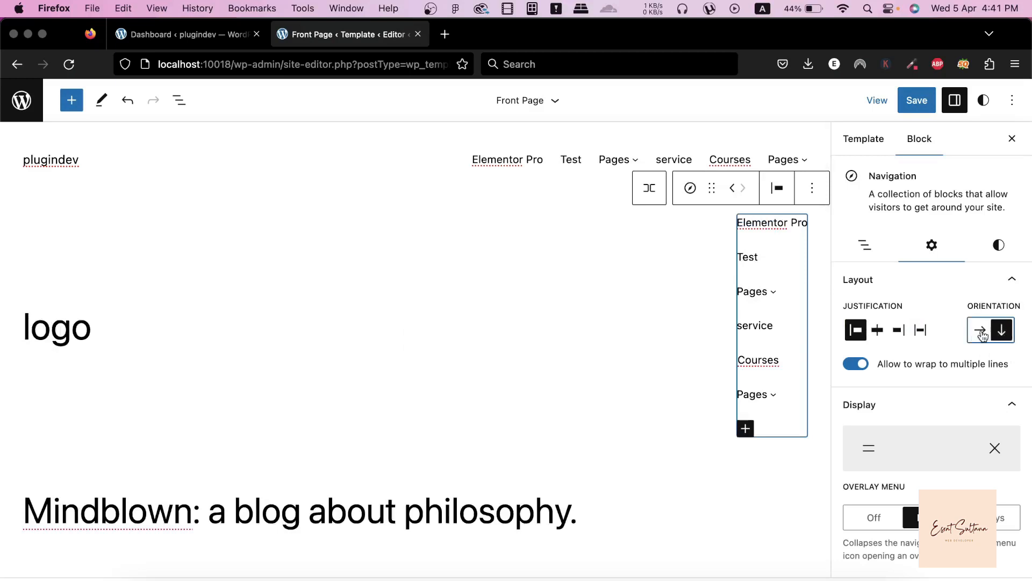
click(981, 331)
Try the Always option for the Navigation block's overlay menu and set it back to Mobile.
scroll(860, 441, down, 3)
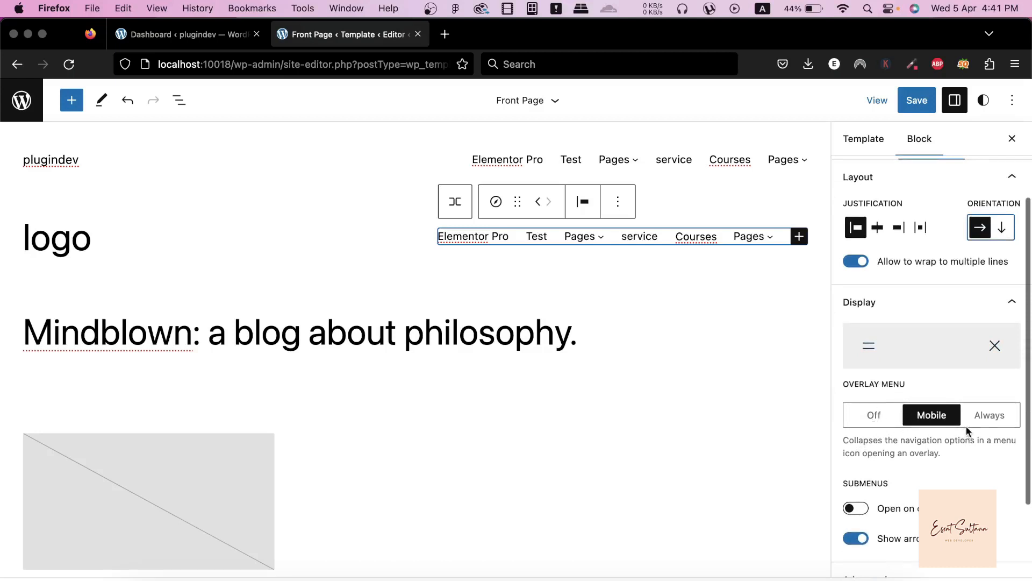
click(982, 423)
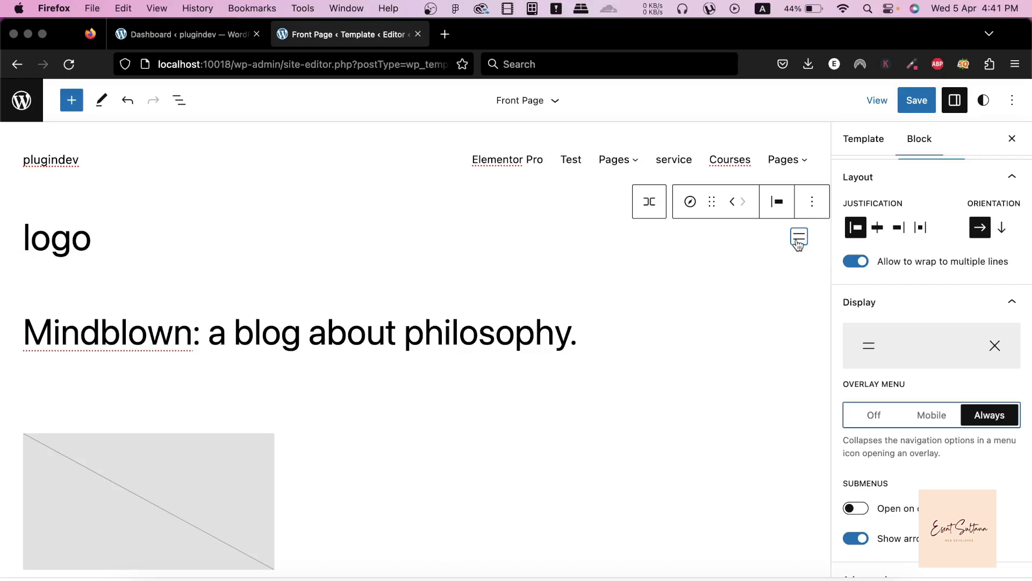
click(932, 419)
Try opening submenus on click, test it on the first "Pages" submenu, and turn the option off again.
scroll(939, 368, down, 3)
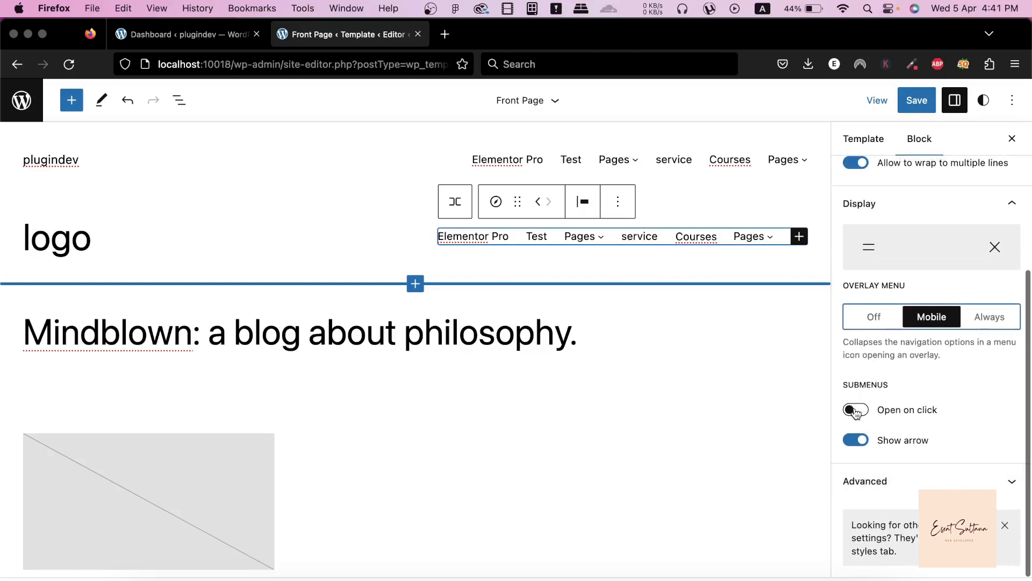
click(856, 411)
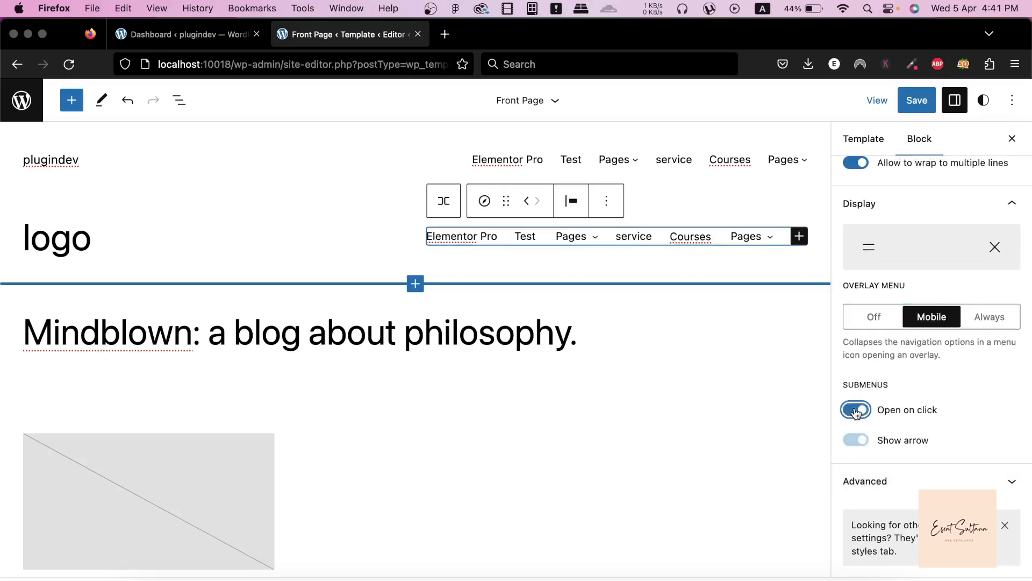
click(590, 237)
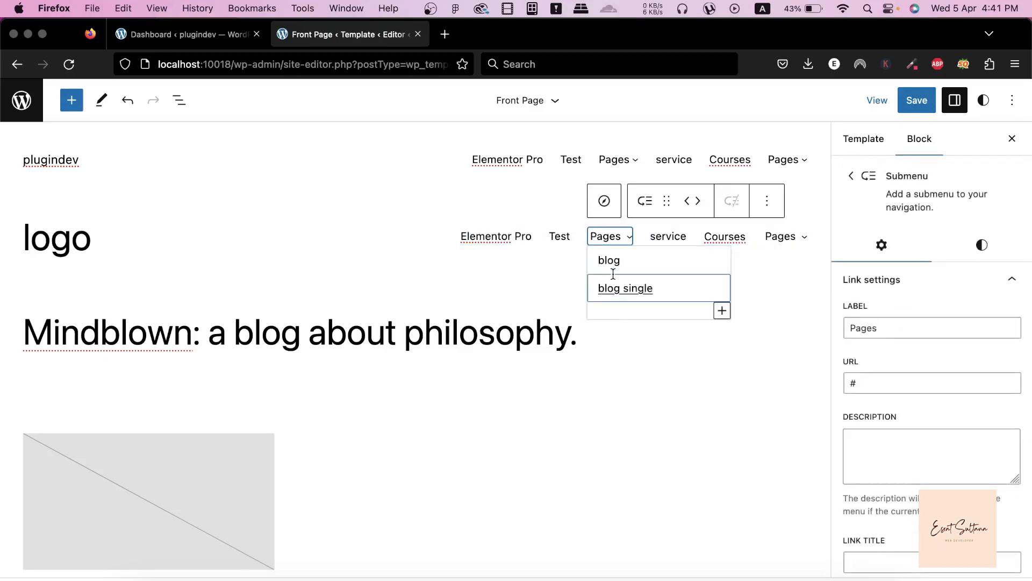
click(853, 179)
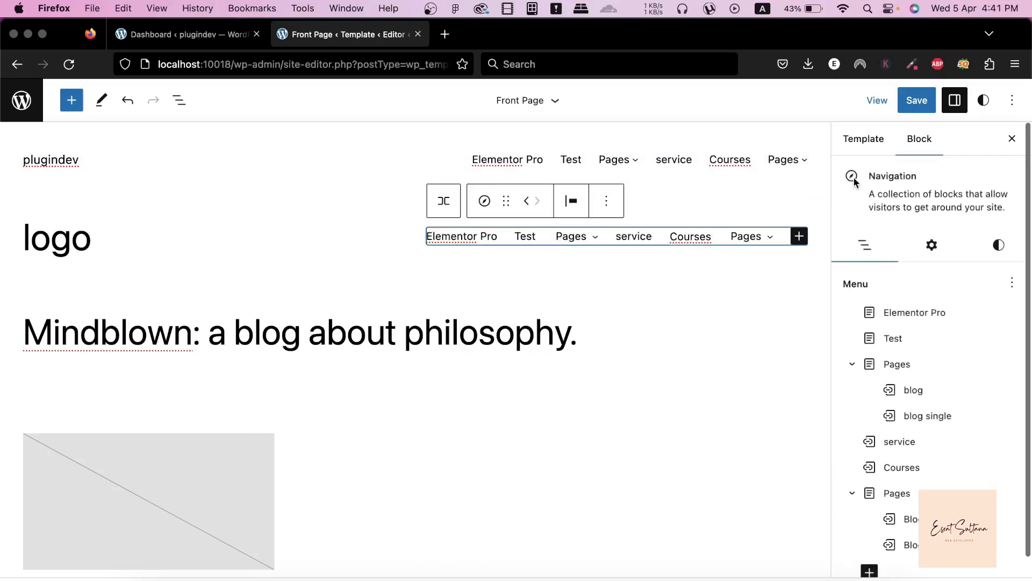
click(926, 253)
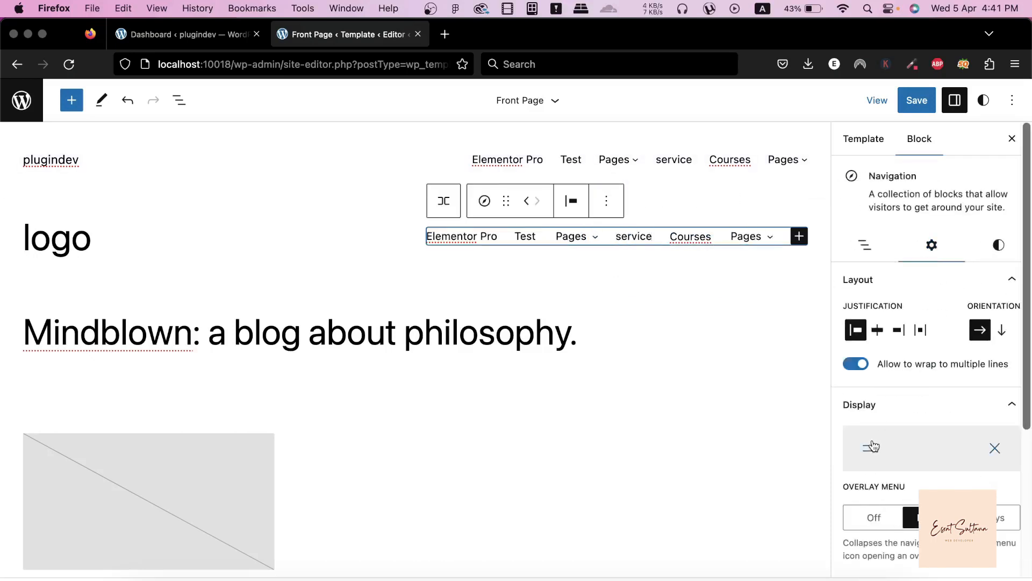
scroll(856, 544, down, 2)
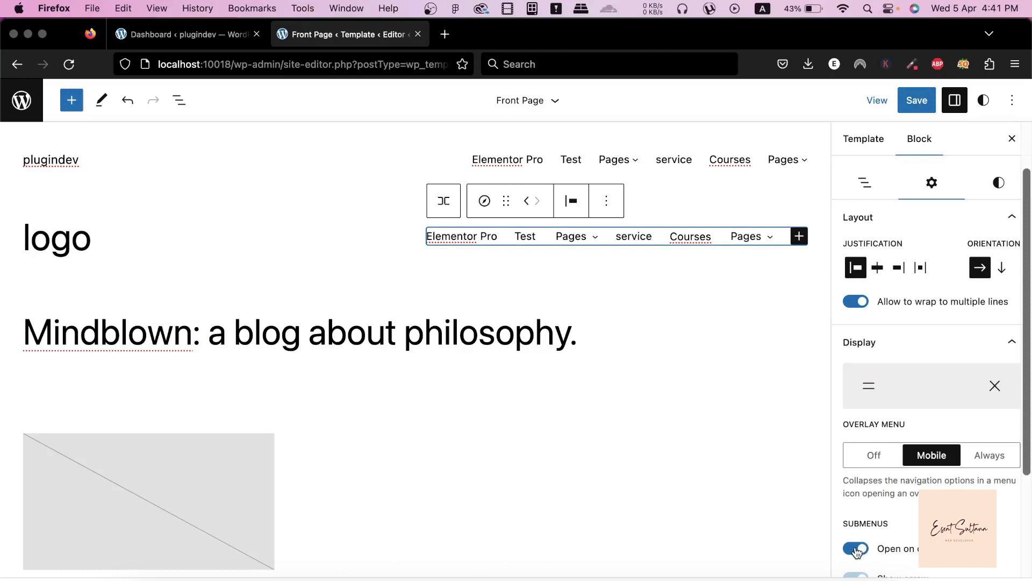
click(856, 548)
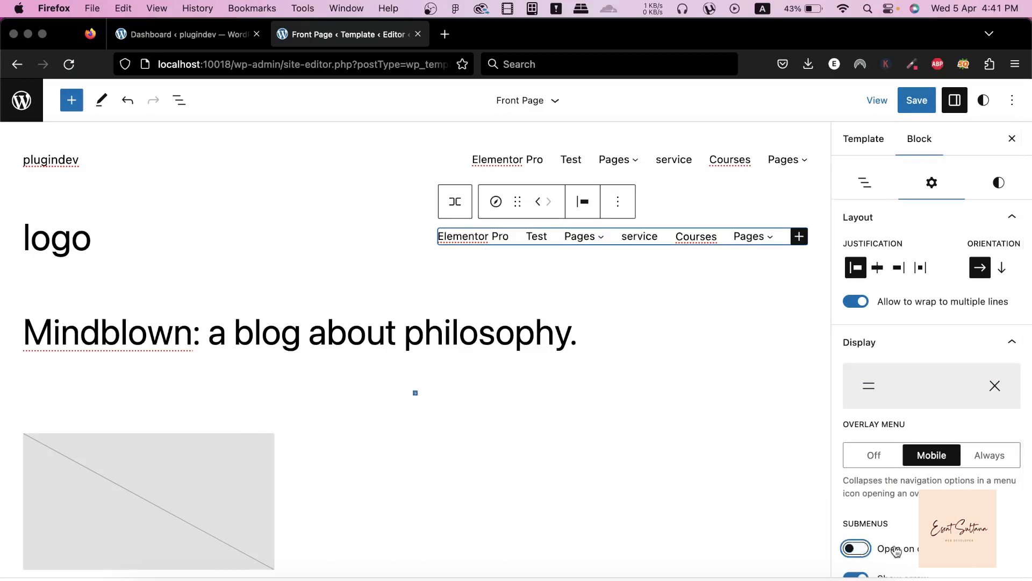
Preview the first "Pages" submenu, try hiding the submenu arrows, and turn the arrows back on.
scroll(896, 551, down, 4)
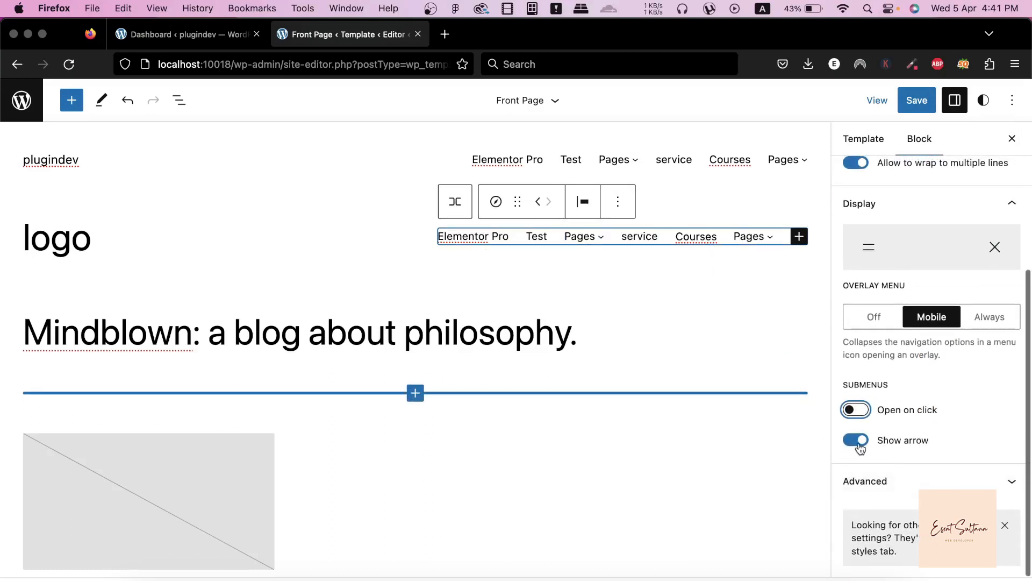
mouse_move(605, 237)
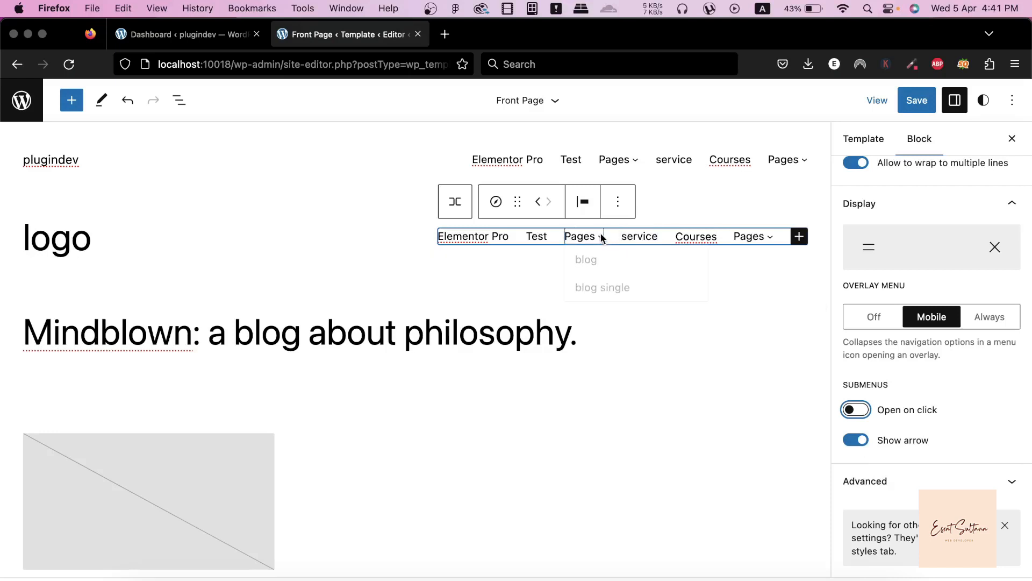
click(850, 446)
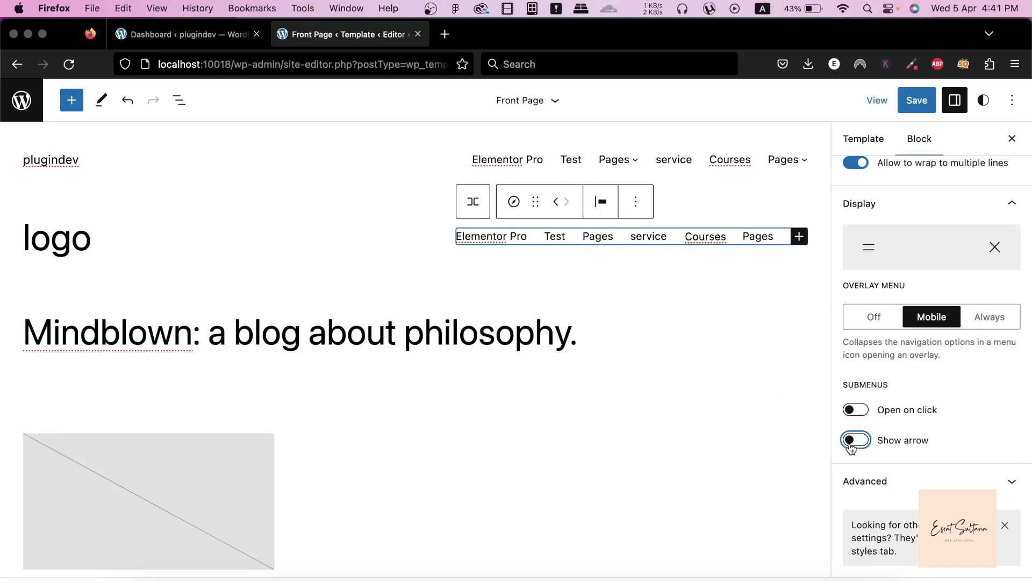
click(851, 446)
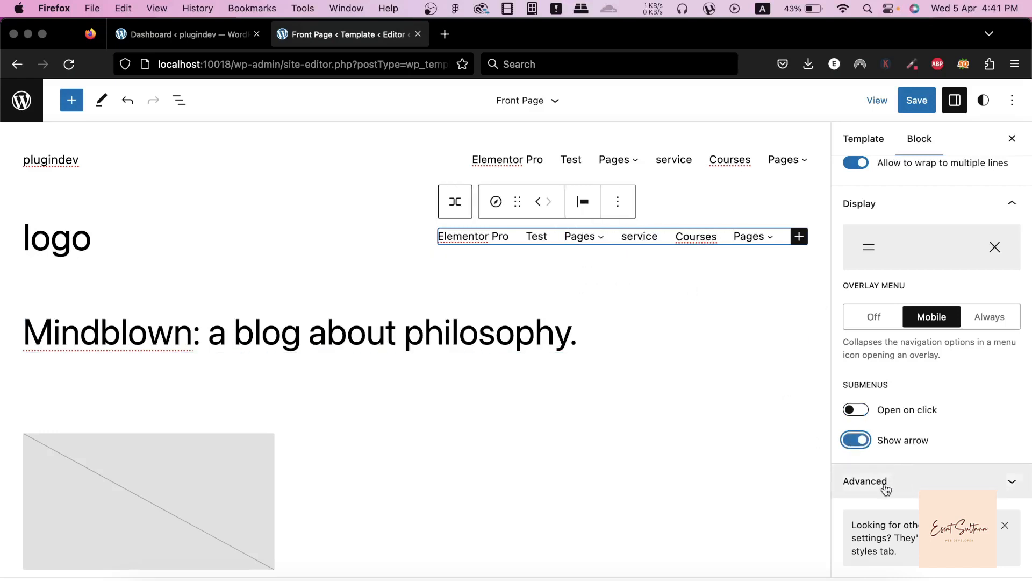
Set the Navigation block's text color to Secondary (345C00) and its background color to Cyan bluish gray (ABB8C3).
scroll(887, 320, up, 5)
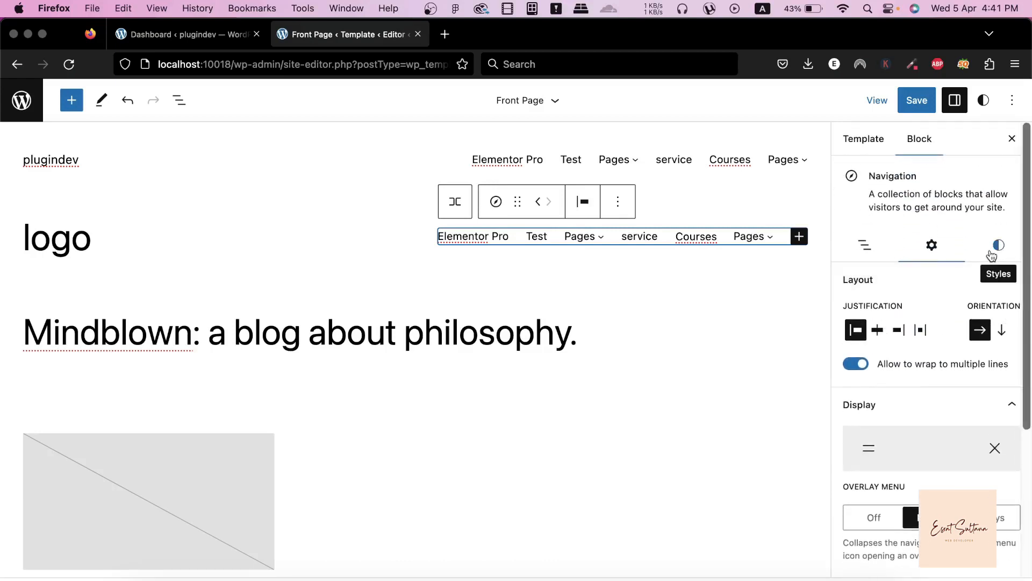
click(992, 253)
click(859, 322)
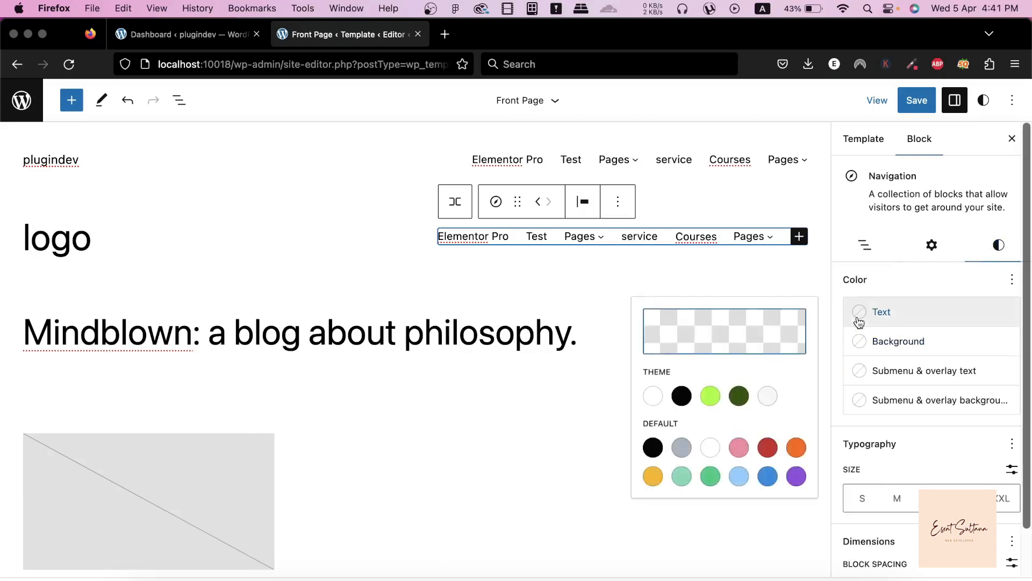
click(740, 396)
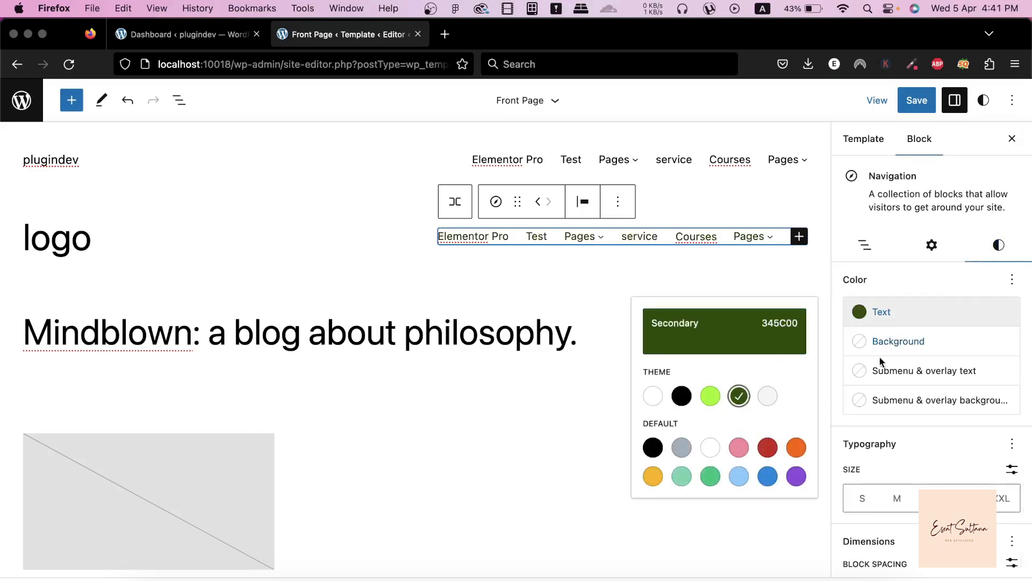
click(861, 346)
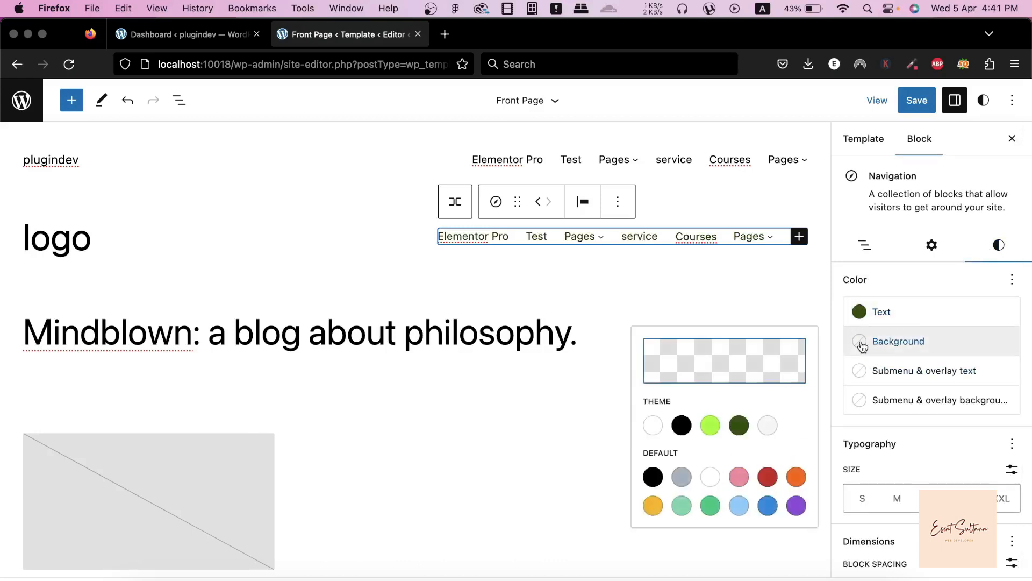
click(684, 477)
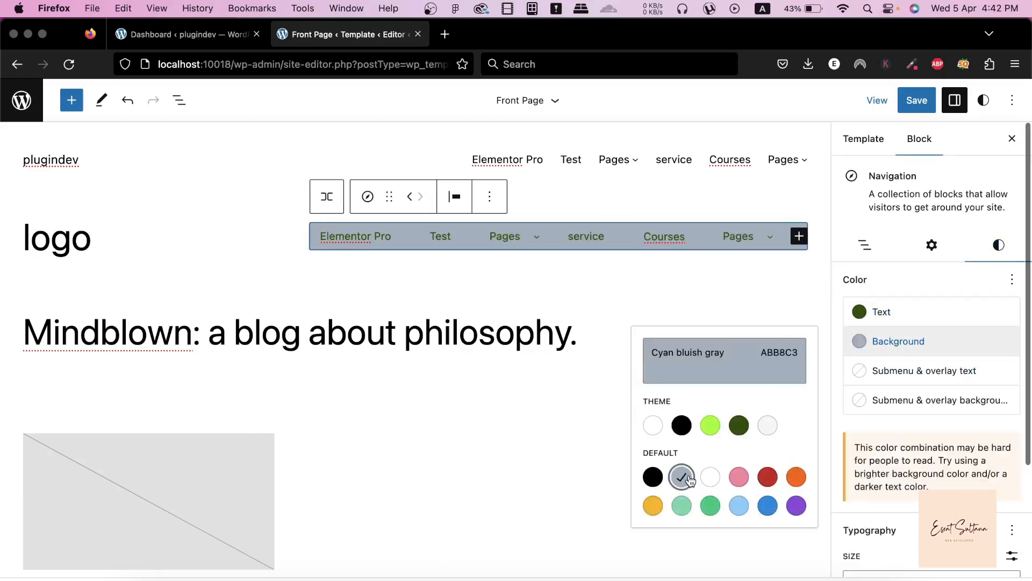
Try Base white (FFFFFF) as the Navigation block's text color and settle on Contrast black (000000).
click(860, 313)
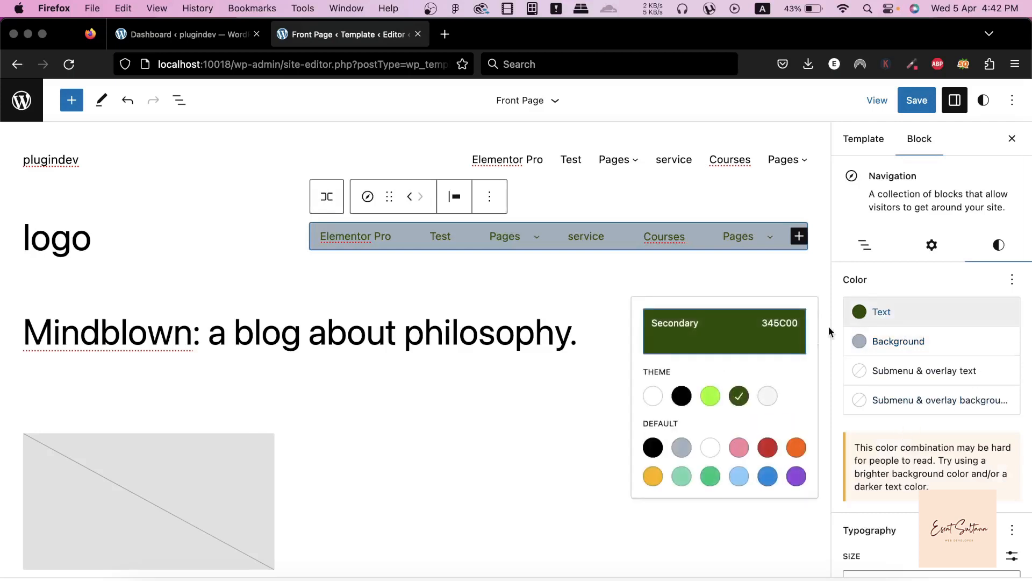
click(653, 397)
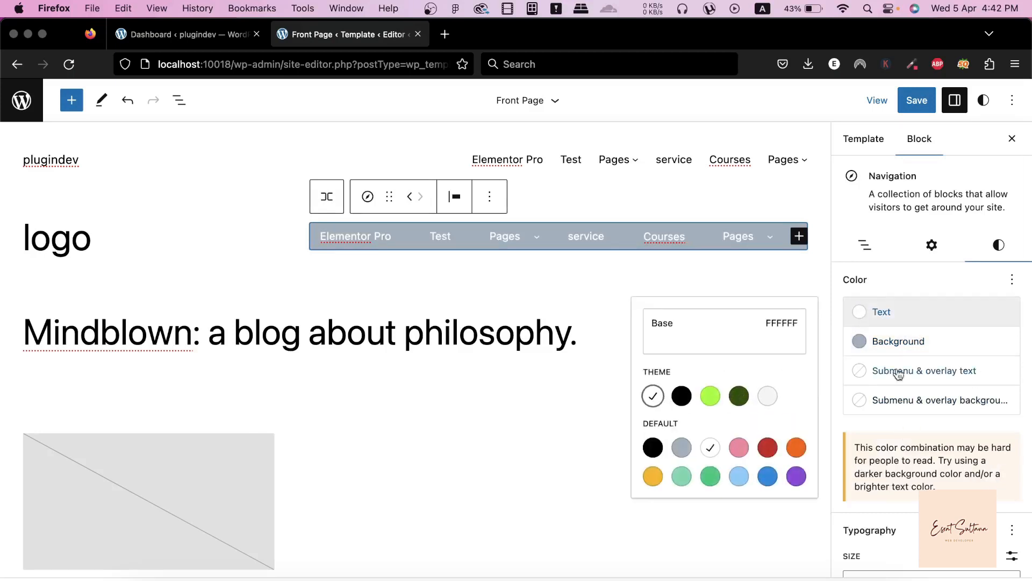
click(681, 397)
Set the submenu and overlay text color to Contrast (000000) and the submenu and overlay background to Tertiary (F6F6F6).
scroll(976, 371, down, 2)
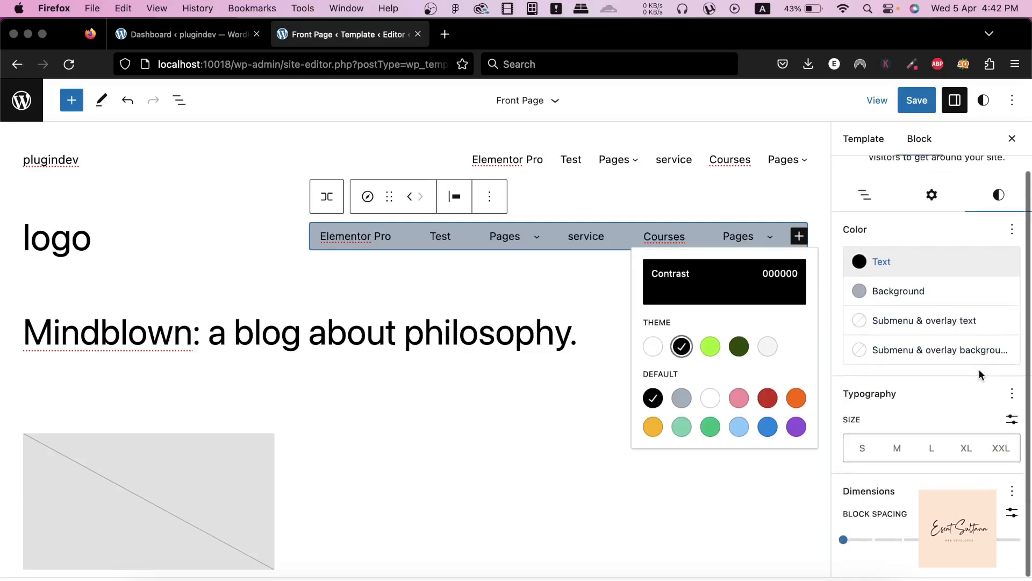
click(865, 321)
click(682, 406)
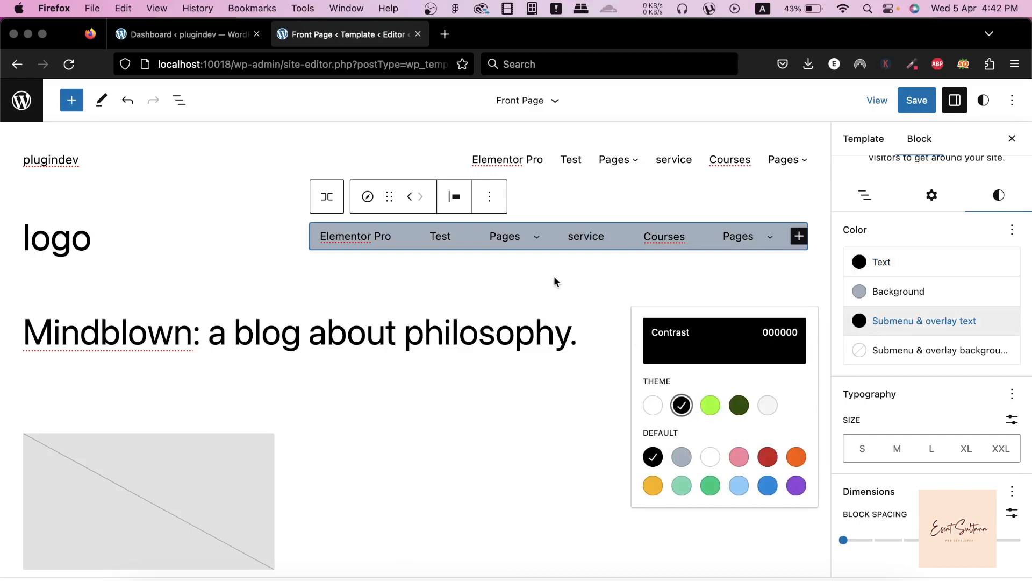
mouse_move(537, 241)
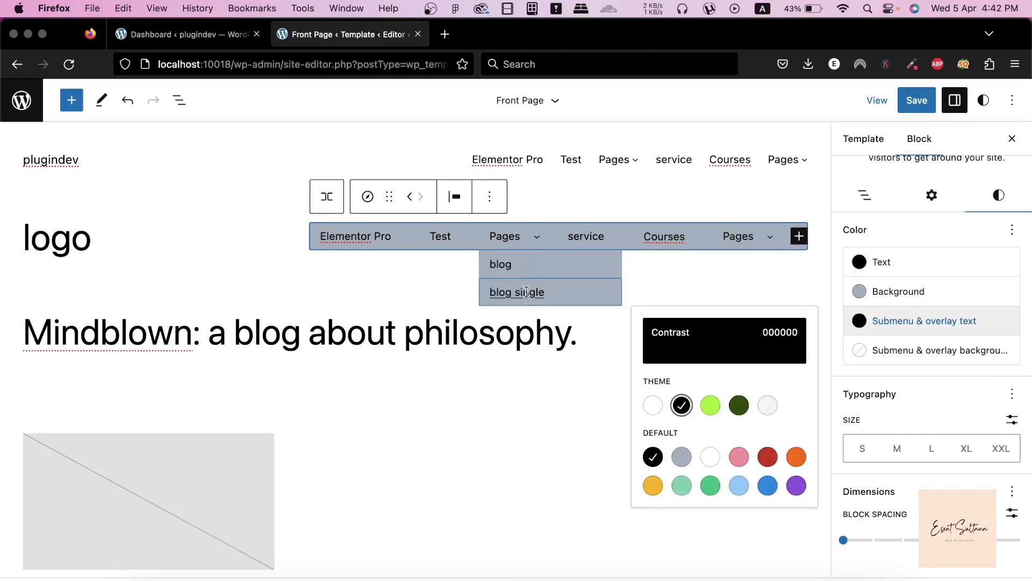
click(857, 360)
click(776, 438)
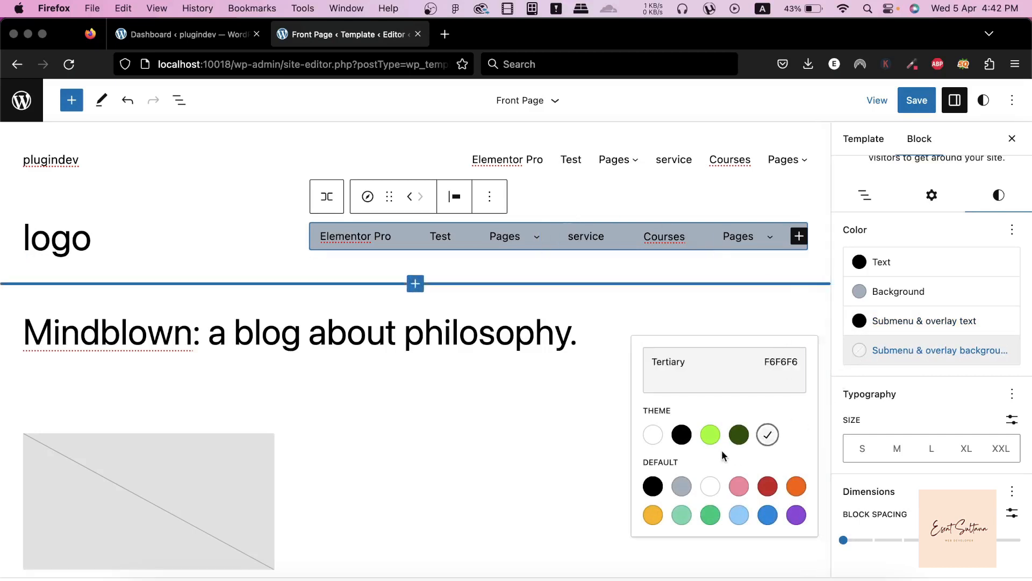
mouse_move(538, 244)
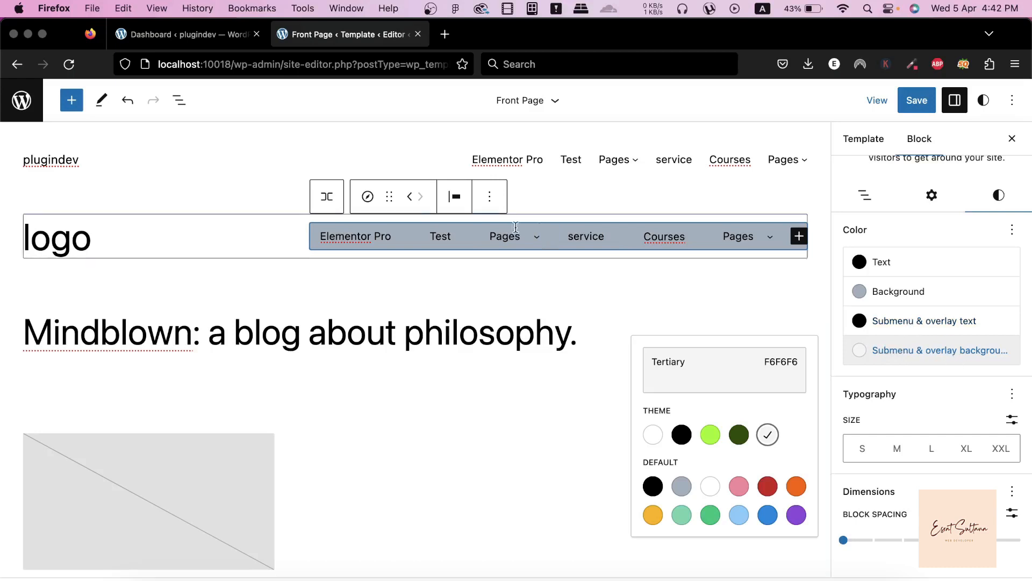
Show the Font family option in the Navigation block's typography settings and set its font size to Medium.
mouse_move(503, 236)
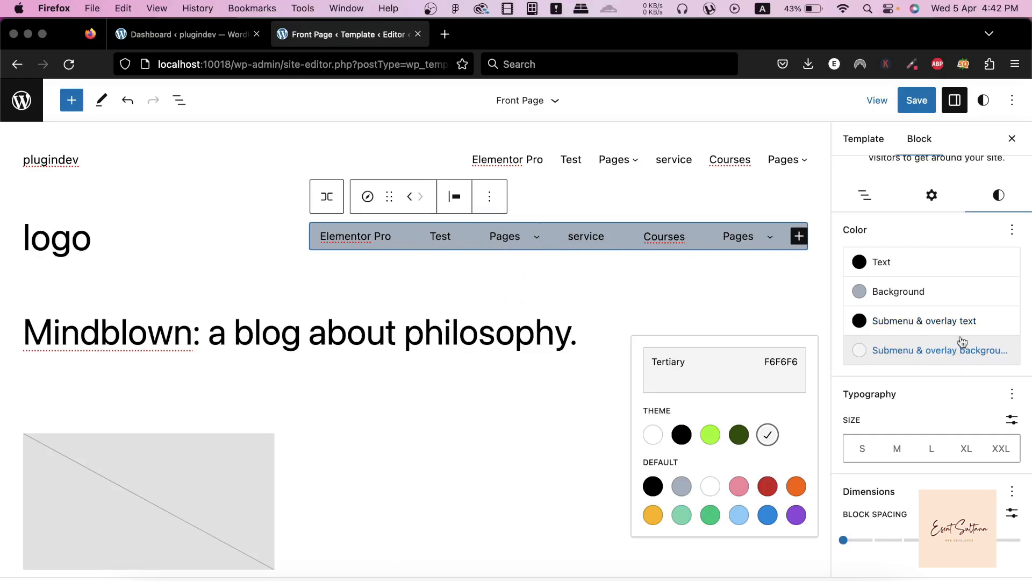
click(1029, 311)
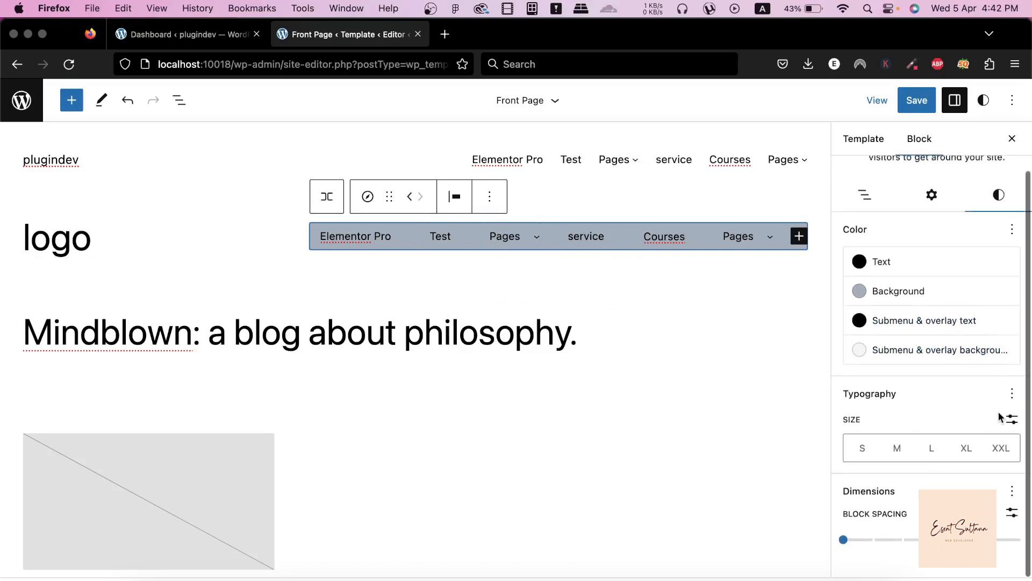
click(1012, 395)
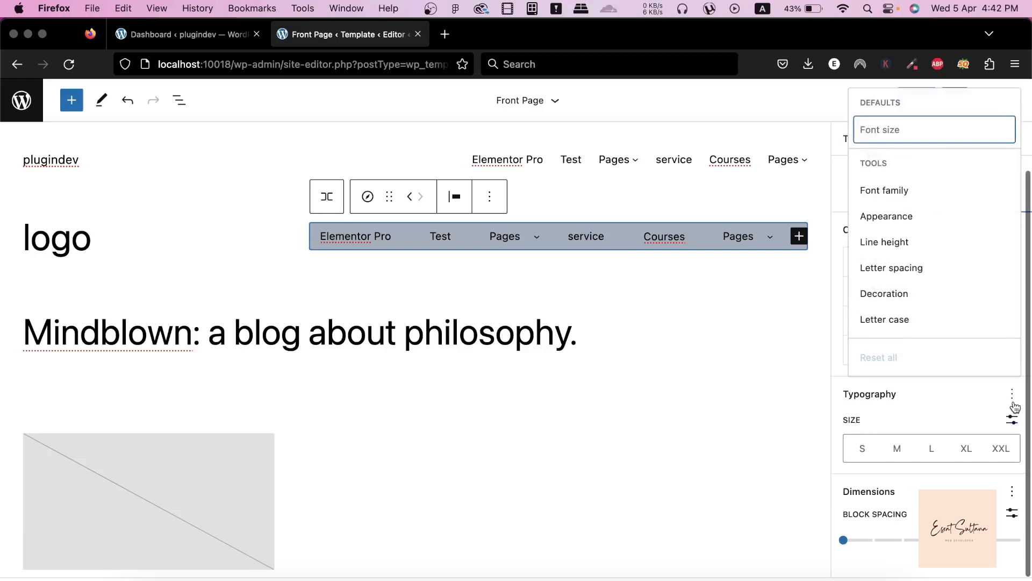
click(895, 199)
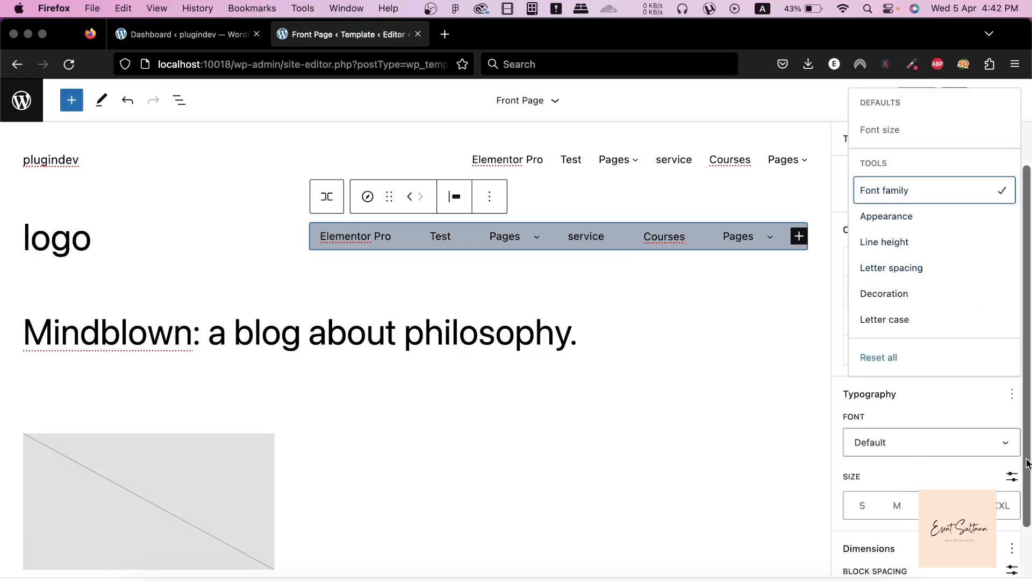
click(897, 508)
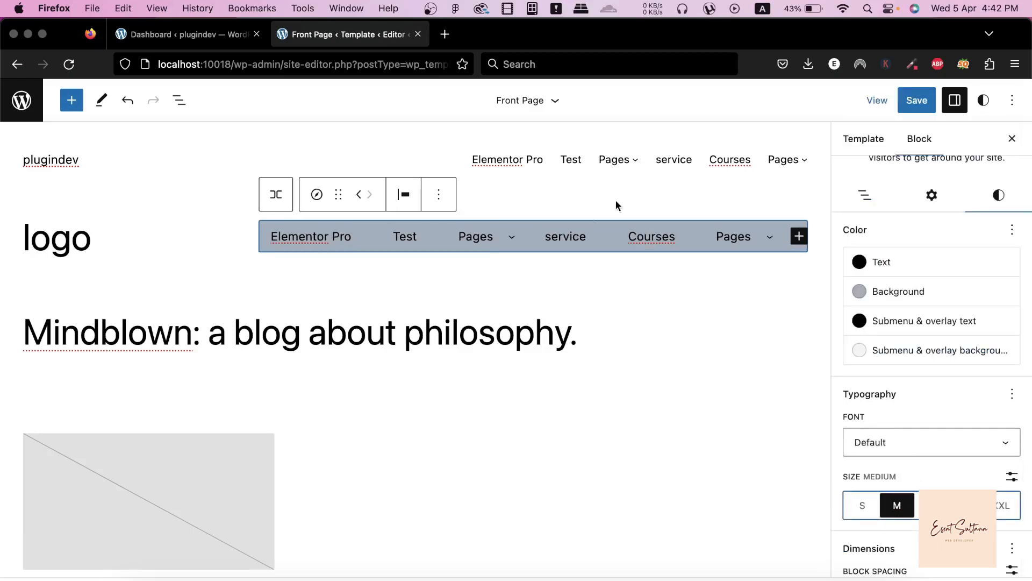
scroll(996, 414, down, 2)
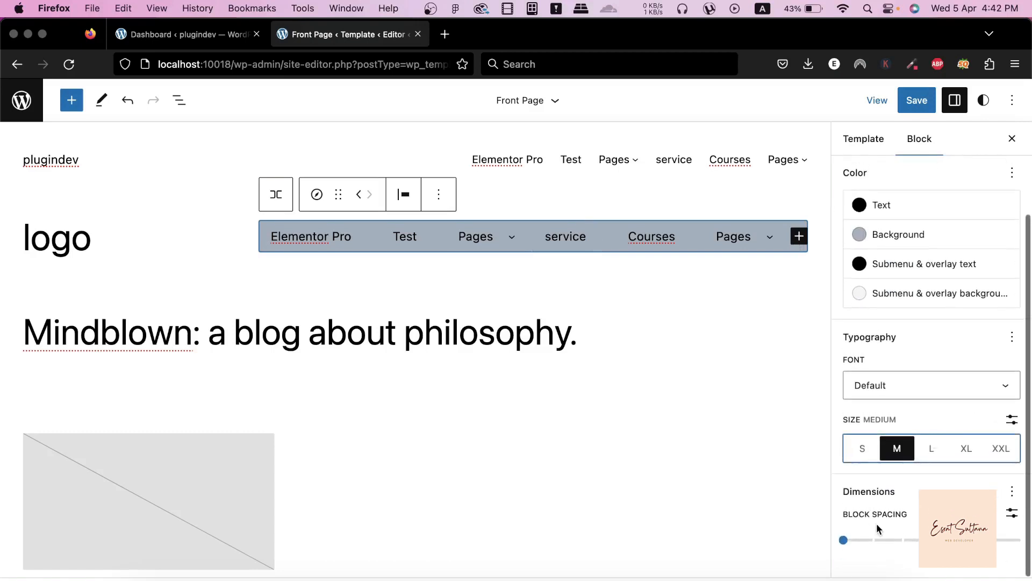
scroll(911, 427, up, 3)
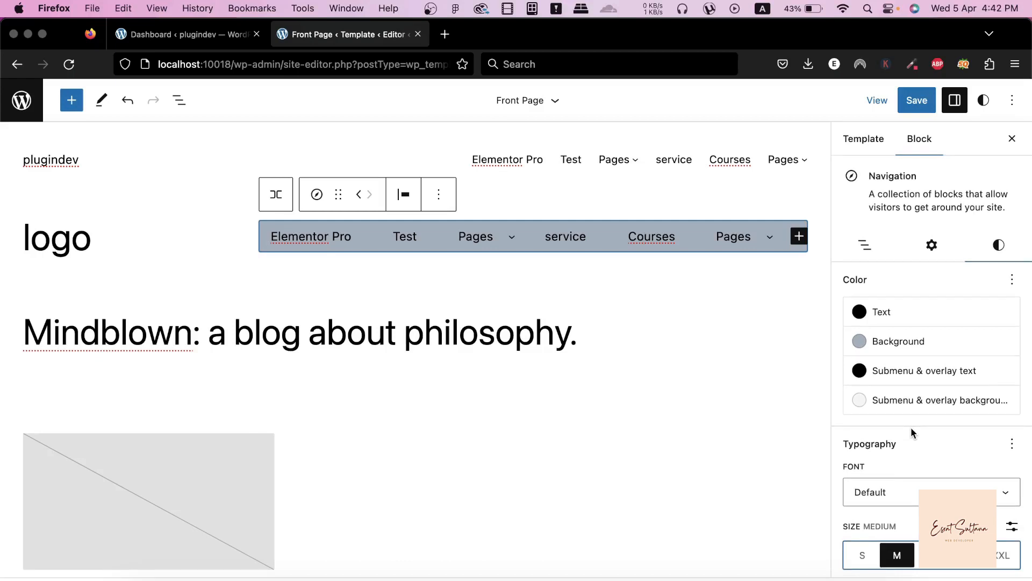
Review the Navigation block's layout and display settings, styles, and list of menu items.
click(932, 245)
click(867, 247)
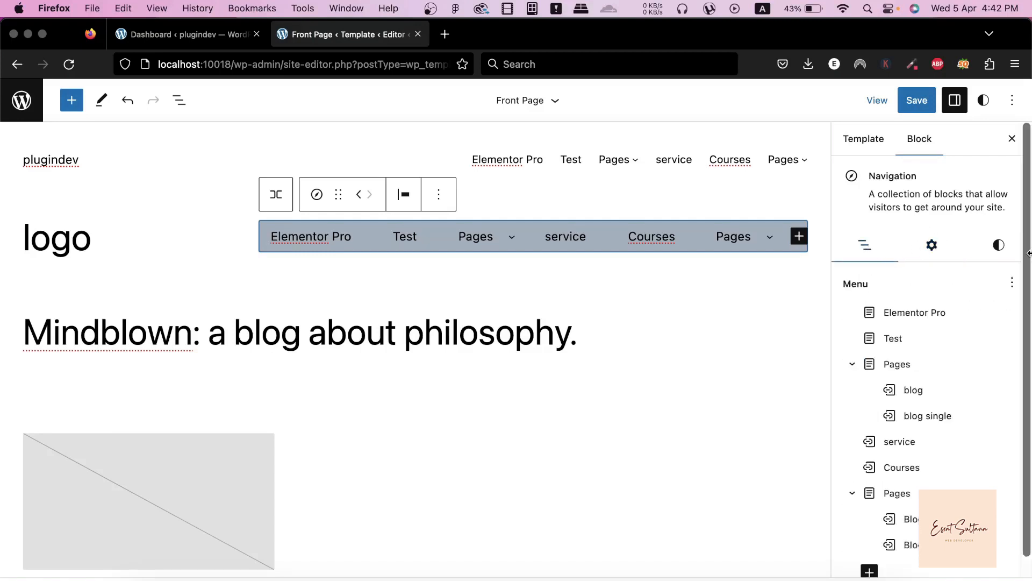
click(999, 246)
click(930, 255)
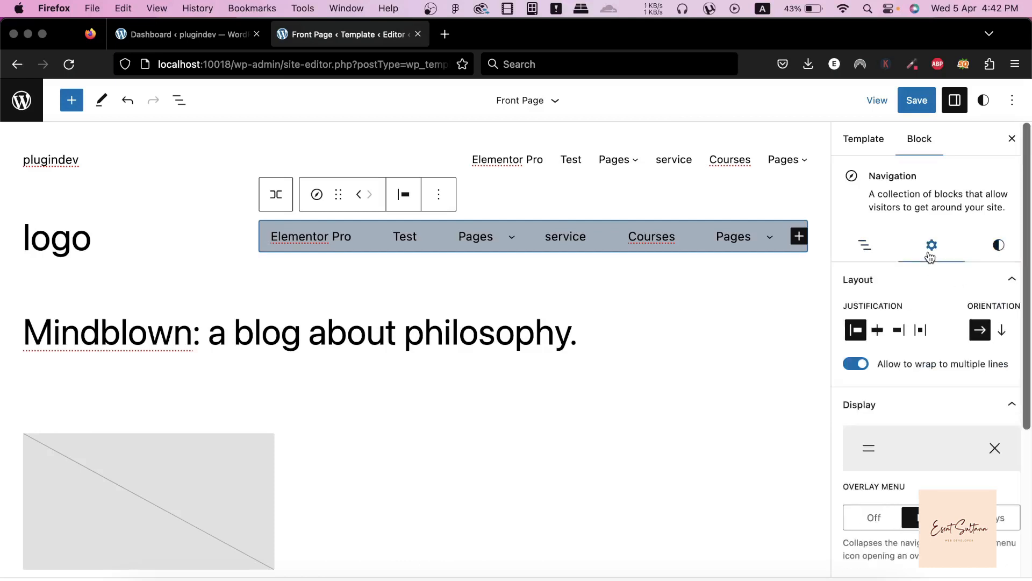
click(865, 251)
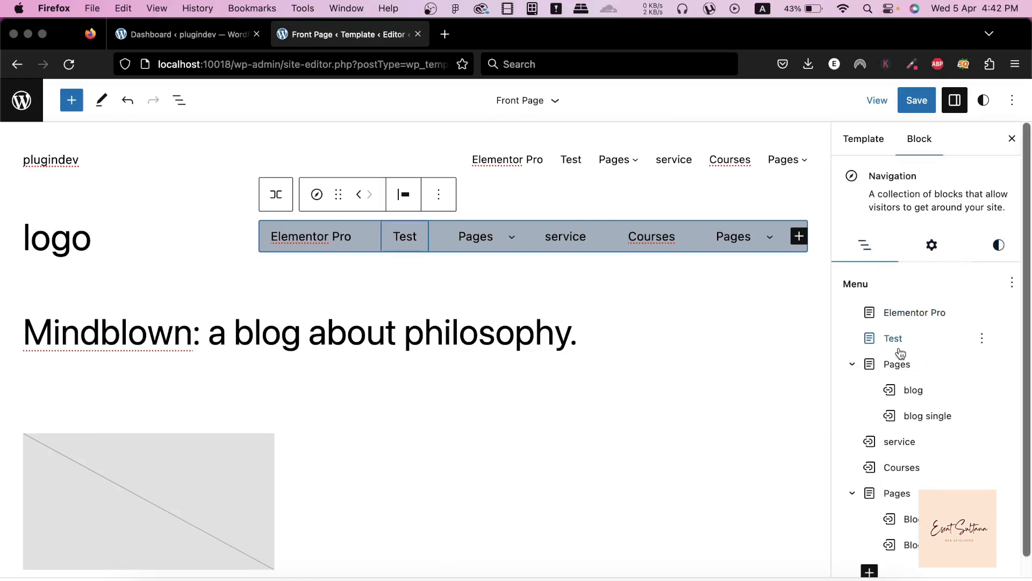
scroll(901, 349, down, 1)
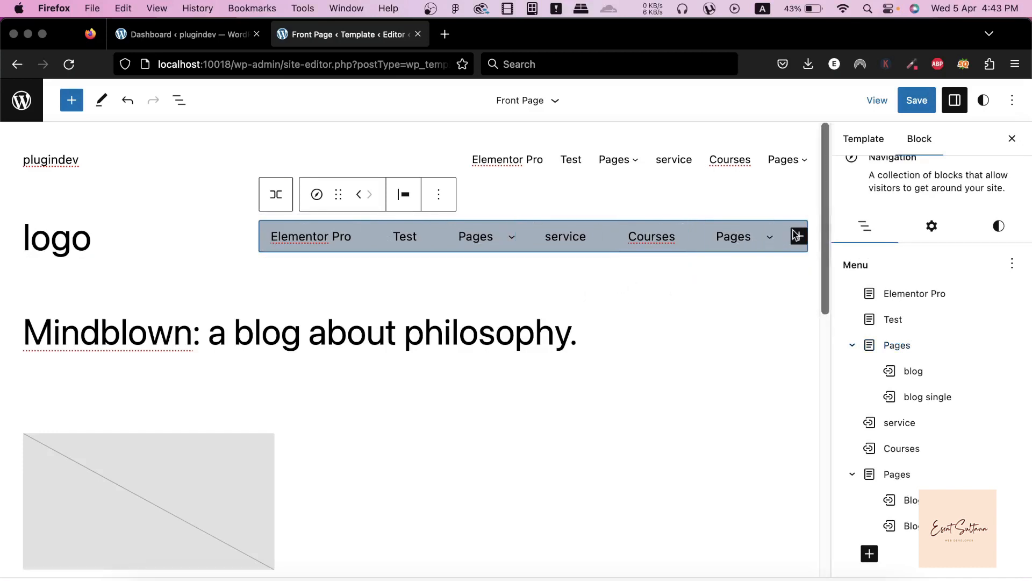
scroll(984, 290, up, 1)
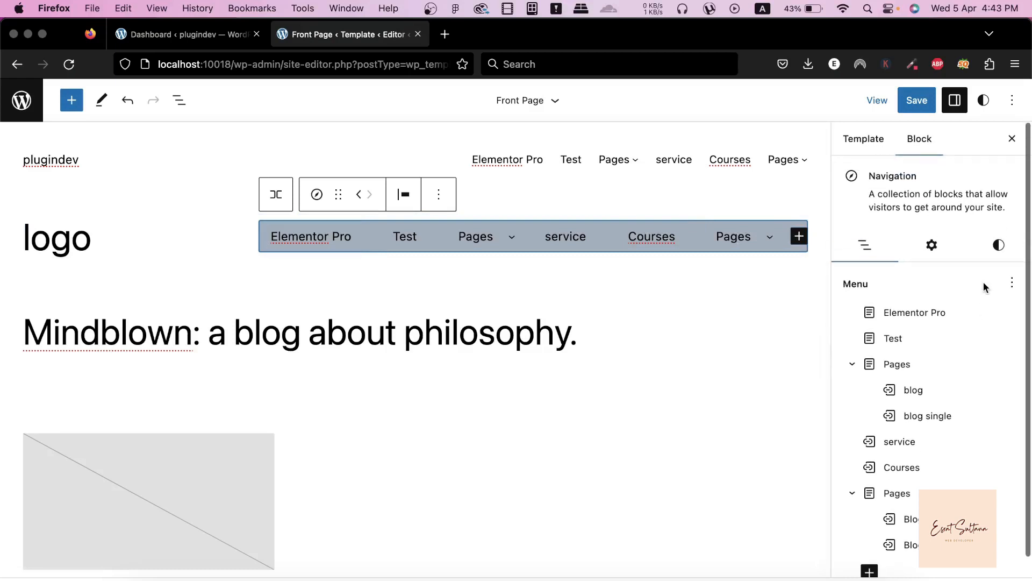
Create a new empty menu for the Navigation block and add a "Home" custom link to it.
click(1014, 286)
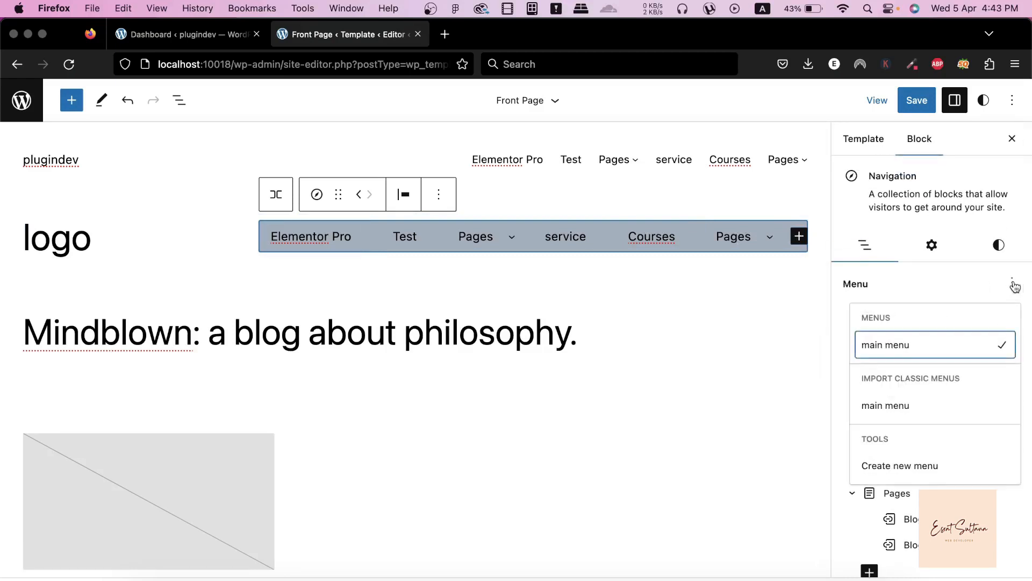
click(892, 469)
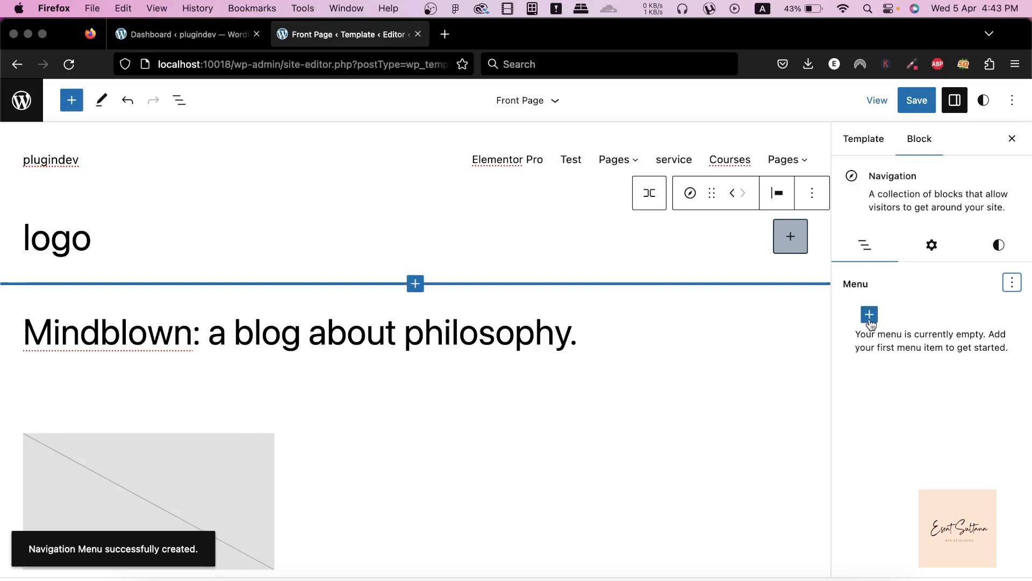
click(791, 240)
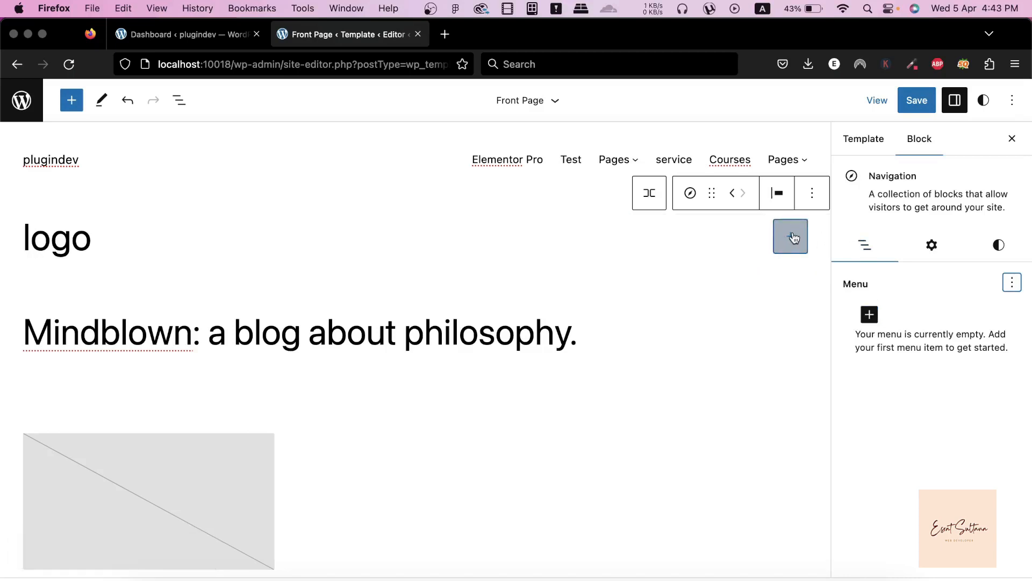
text(Home)
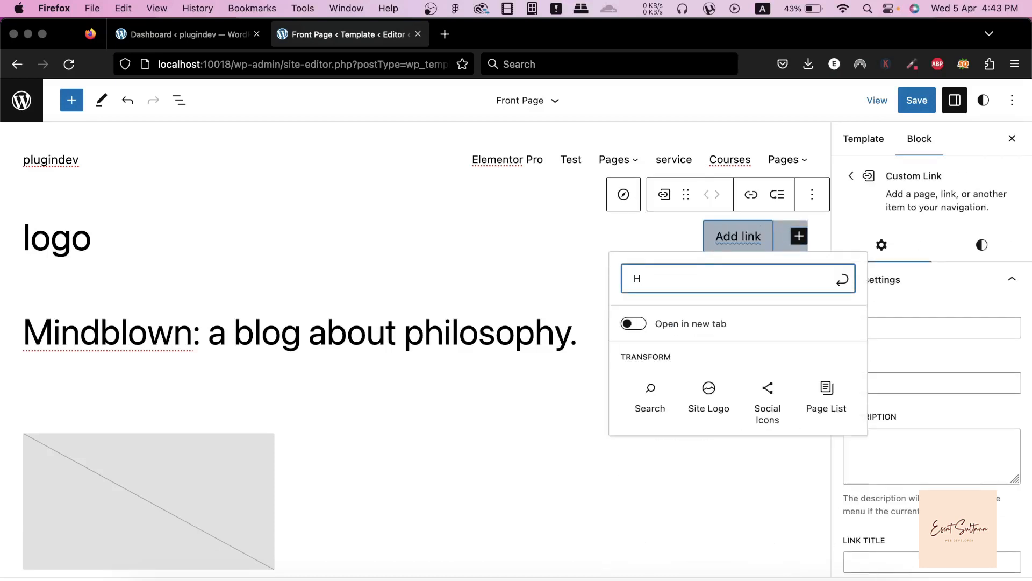
click(844, 288)
Add an "About" custom link after Home in the new menu.
click(798, 236)
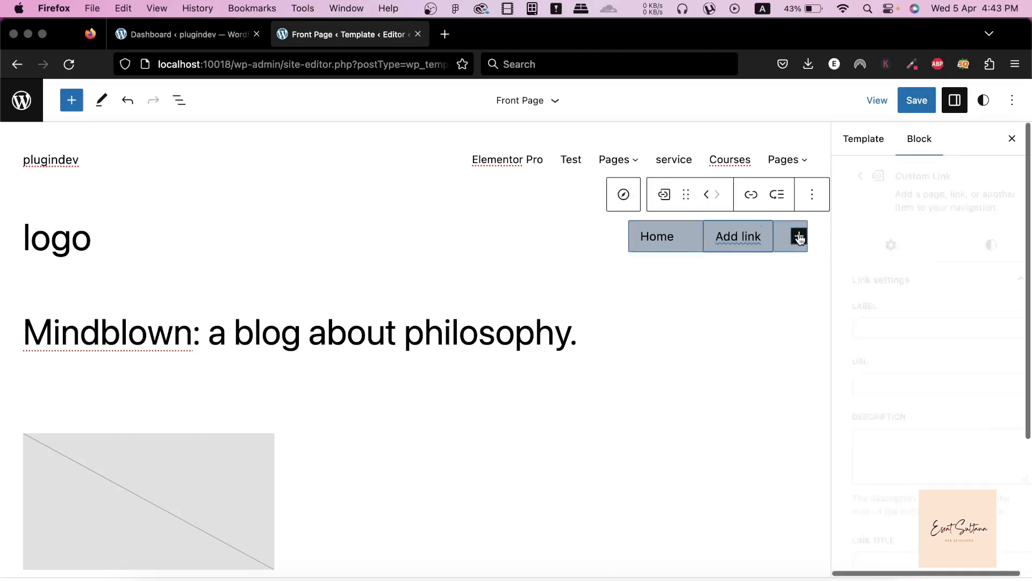
text(ABot)
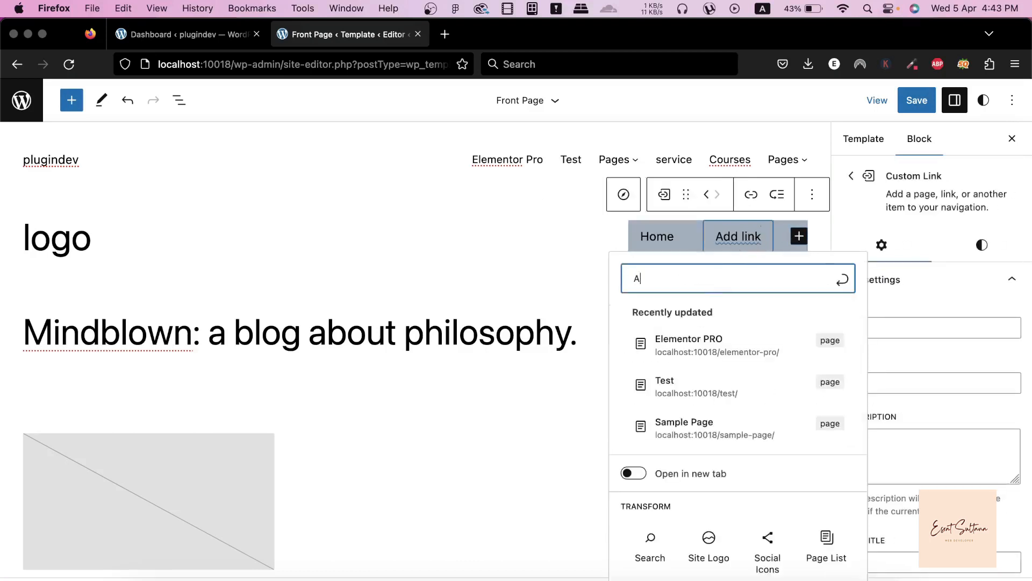
key(BackSpace)
key(BackSpace)
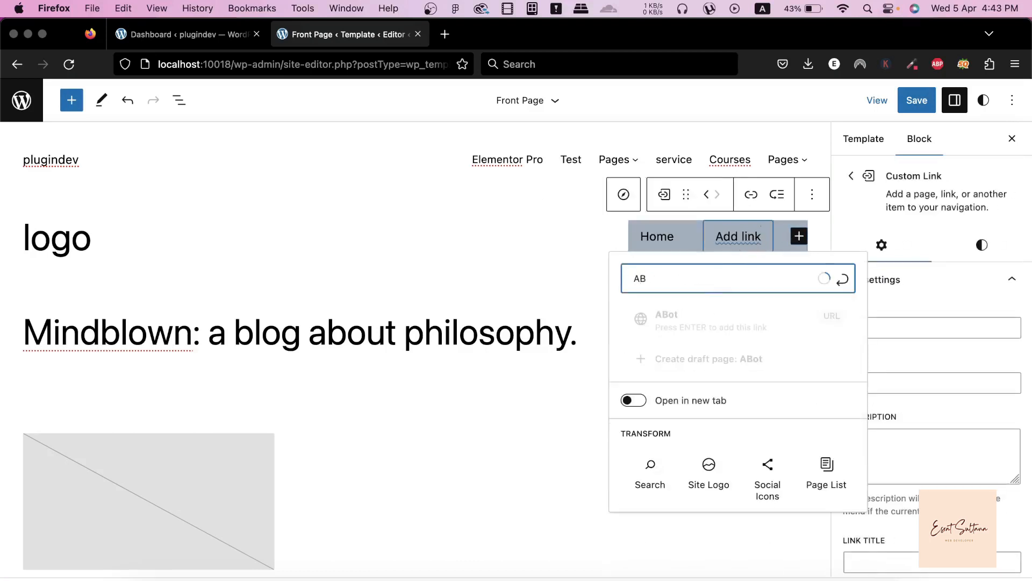
key(BackSpace)
text(bout)
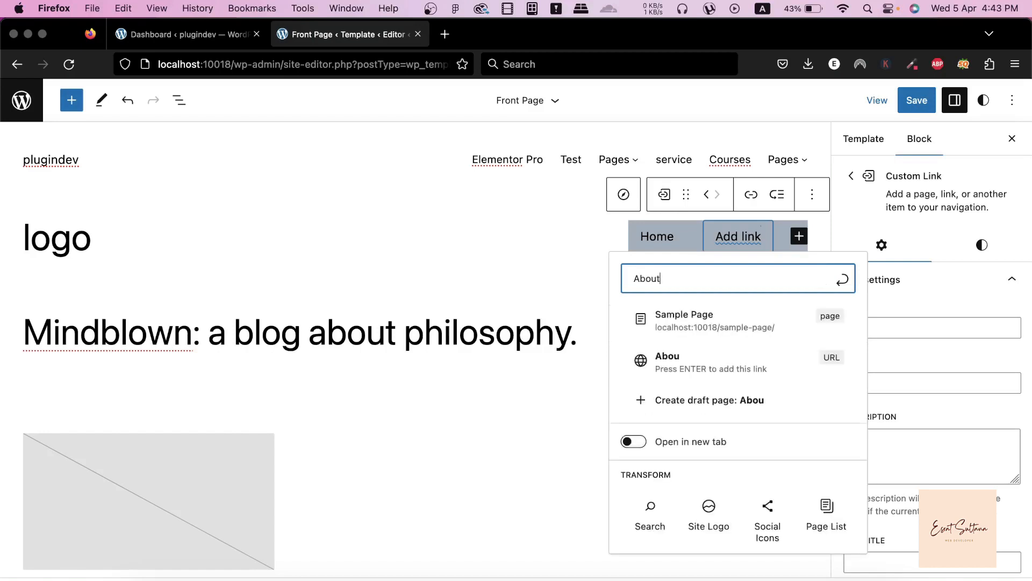
click(843, 283)
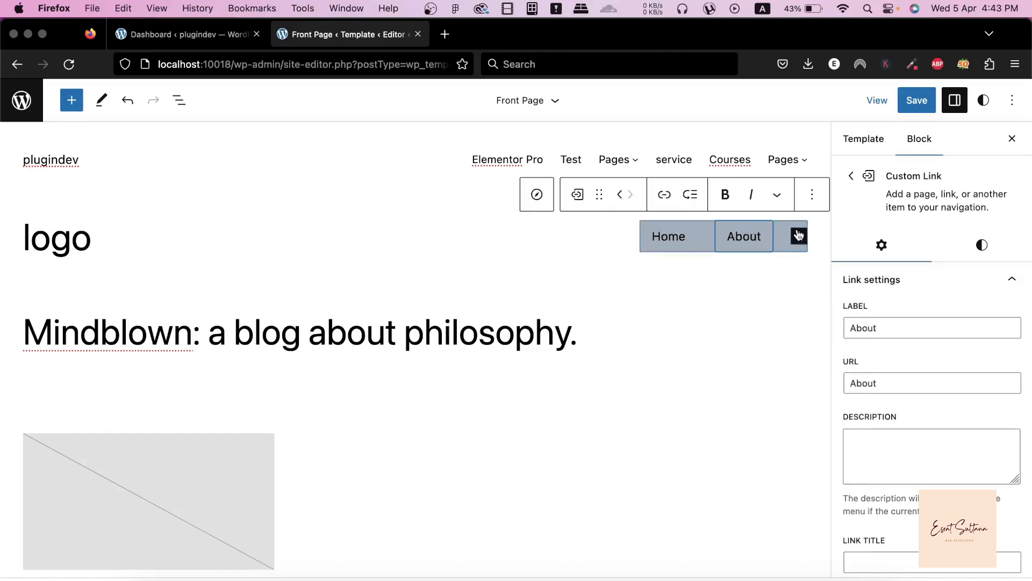
Add a "Service" custom link after About and set it to open in a new tab.
click(799, 236)
text(Service)
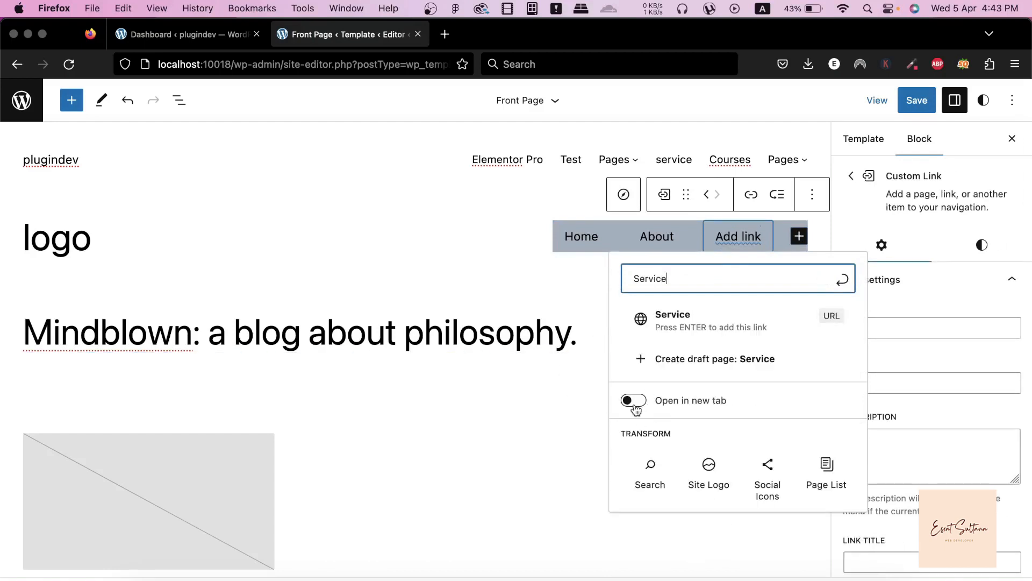
click(634, 401)
click(842, 279)
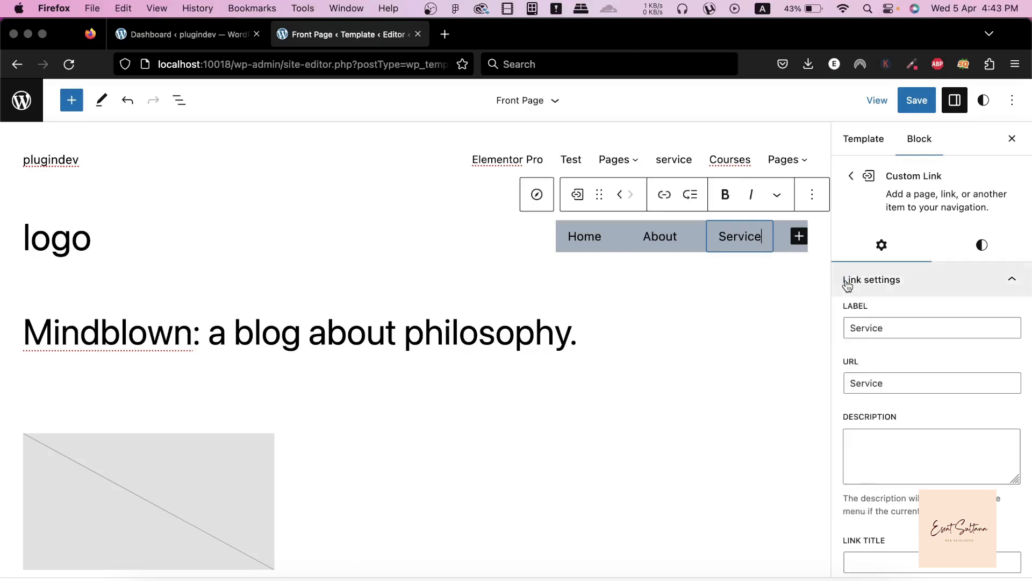
Add "Blog" and "Contact" custom links to the end of the new menu.
click(799, 236)
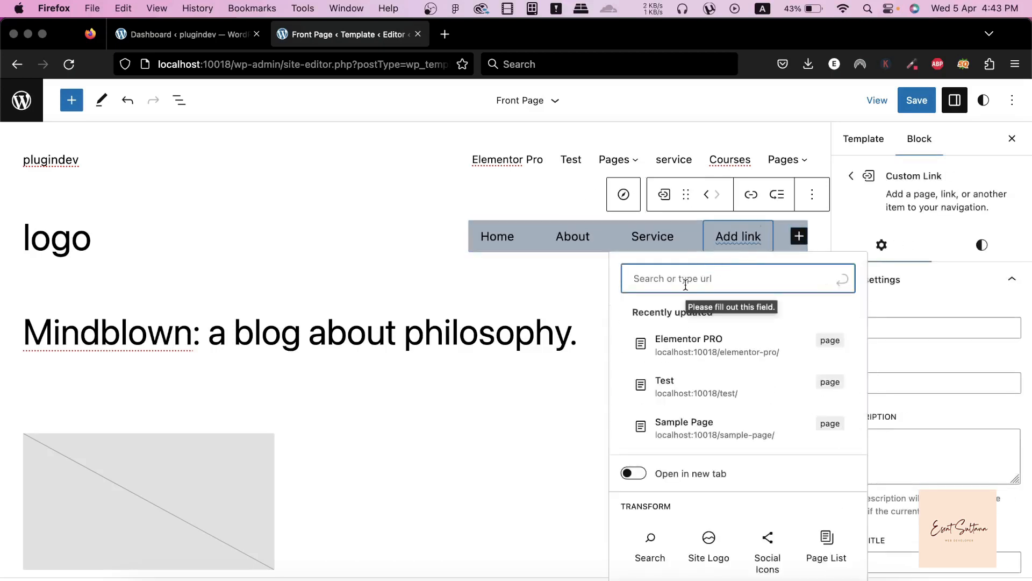
text(Blog)
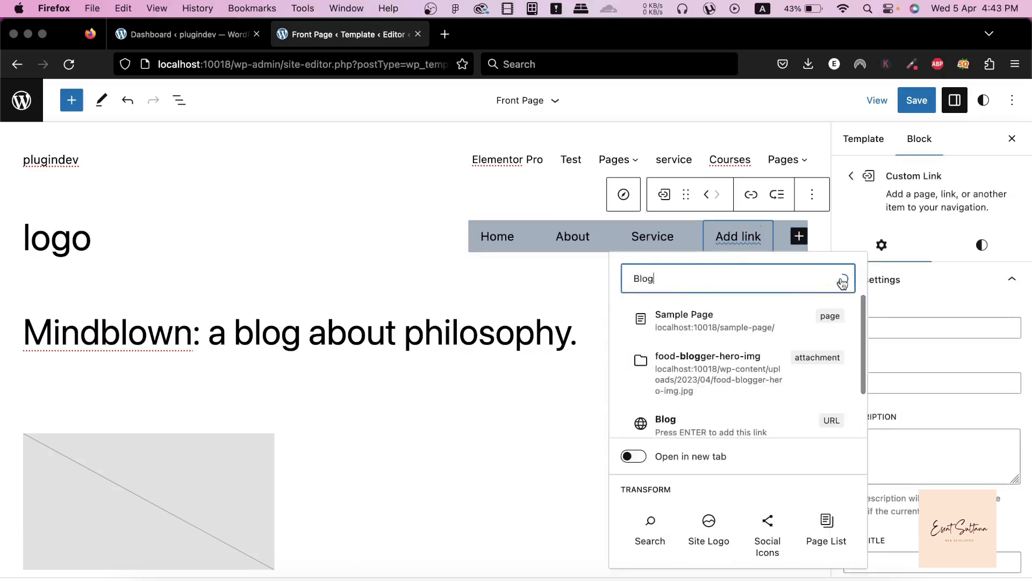
click(842, 280)
click(799, 236)
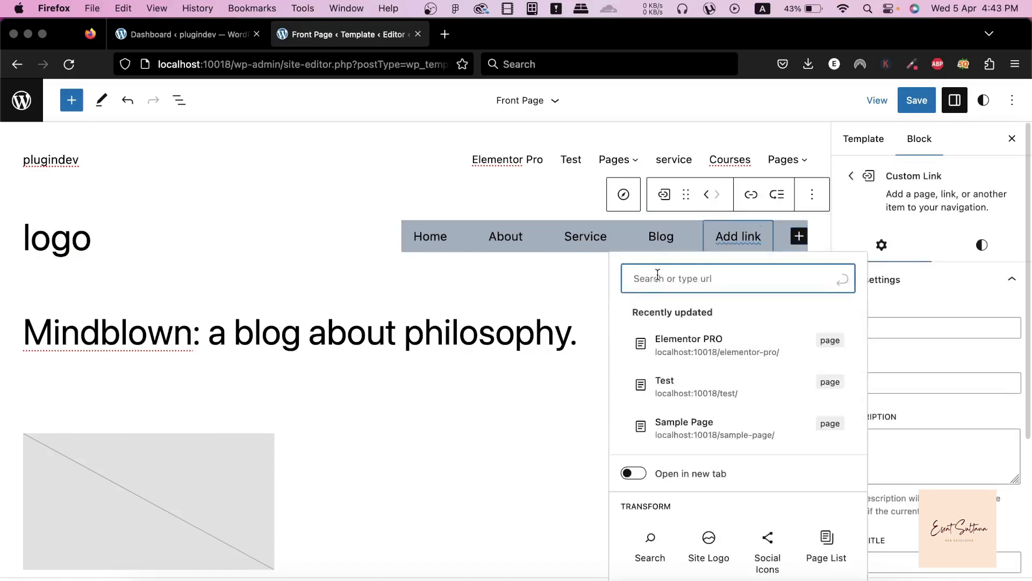
text(Contact)
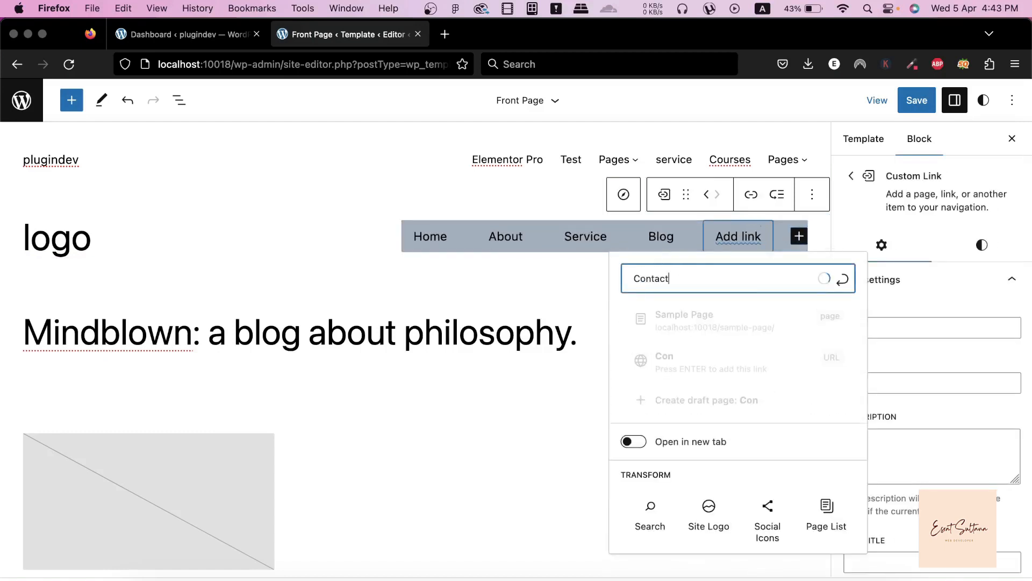
click(842, 279)
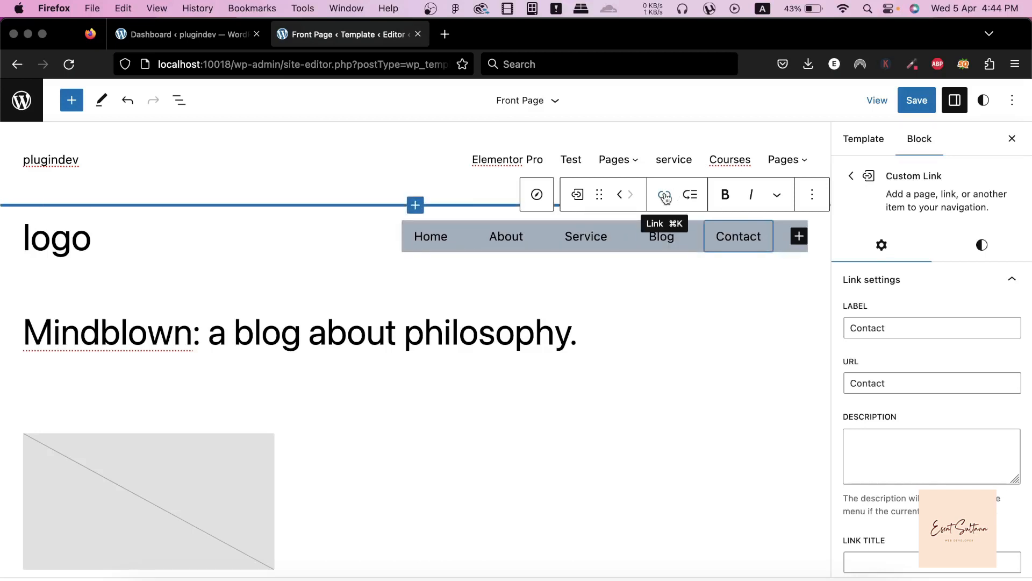
Look over the Home link's settings and change its font size to Medium and then to Extra Large.
click(851, 176)
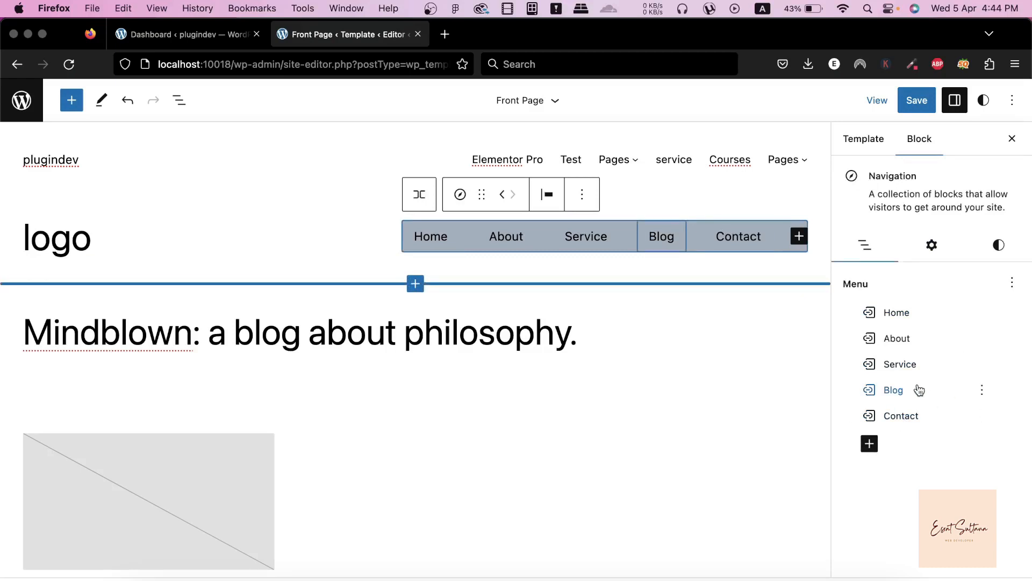
click(904, 312)
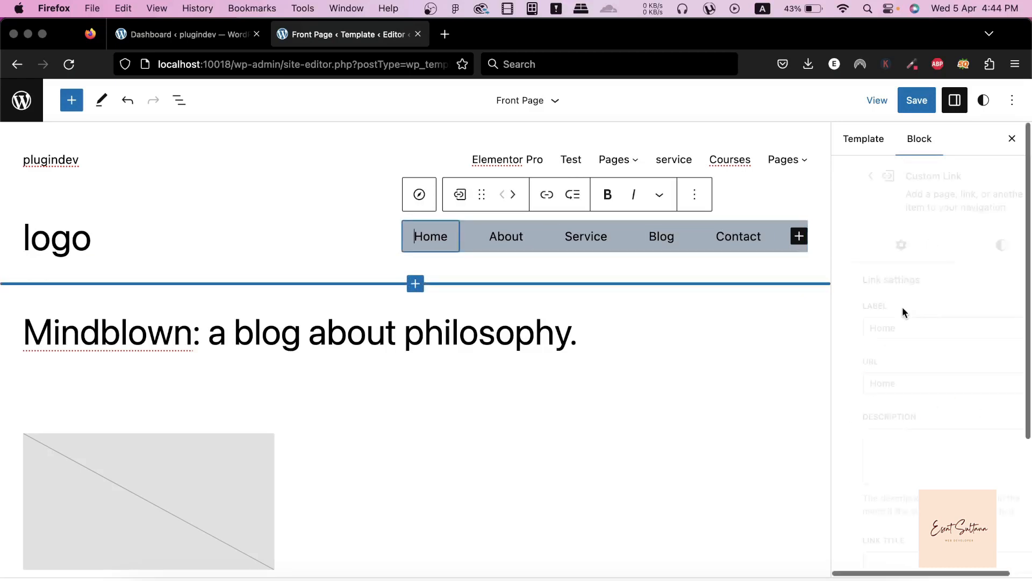
scroll(875, 408, down, 5)
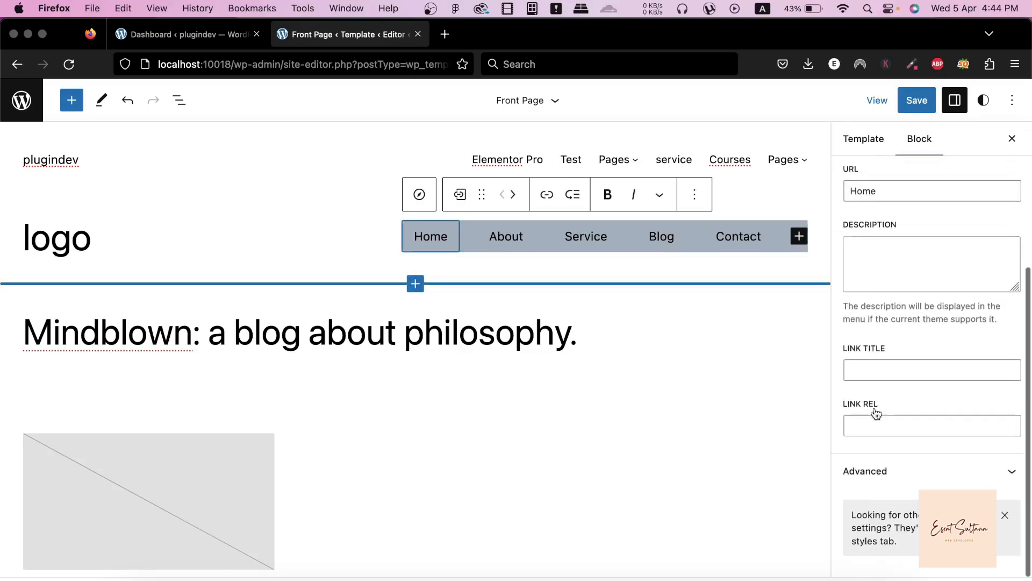
scroll(876, 413, up, 4)
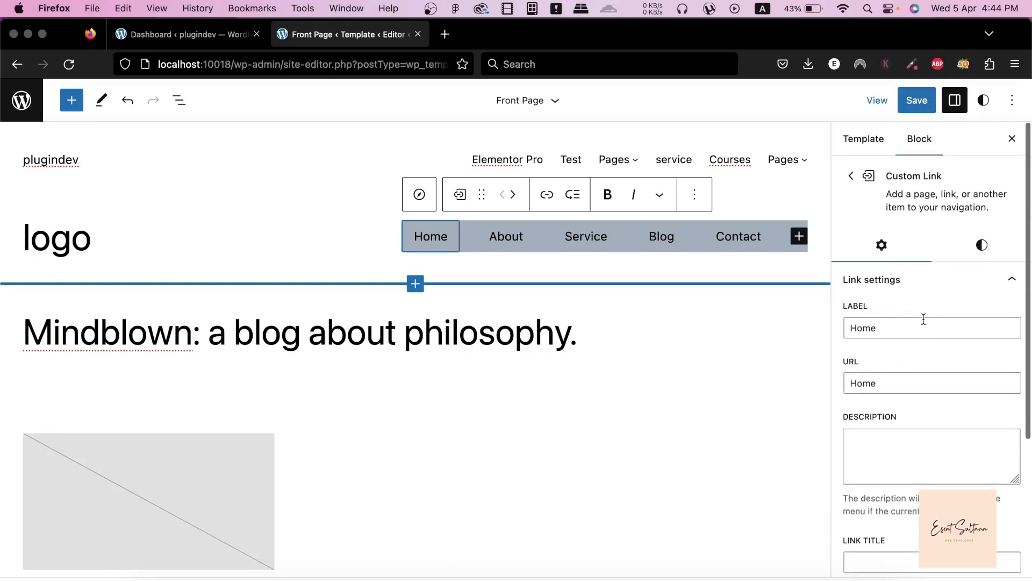
click(980, 246)
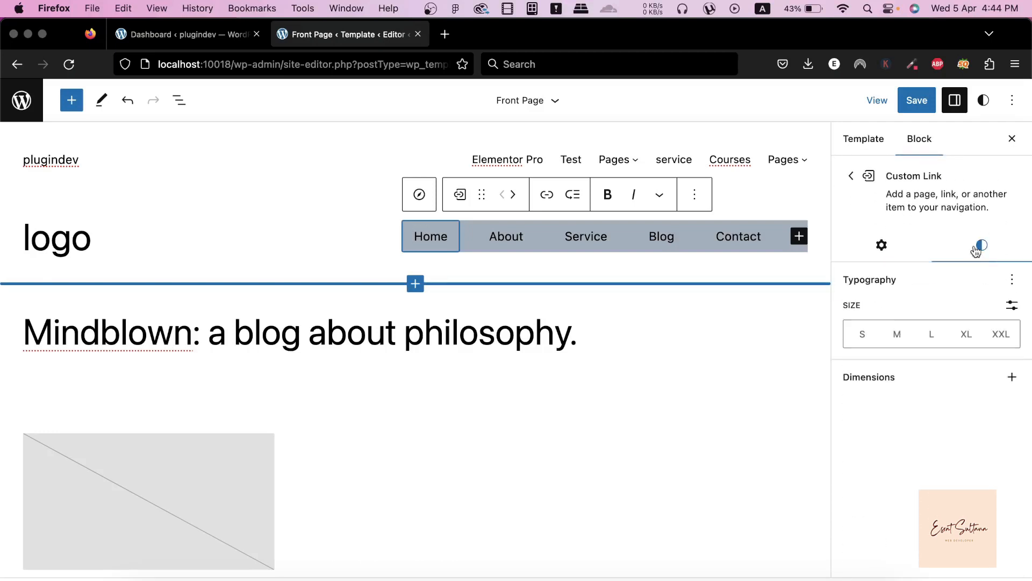
click(908, 340)
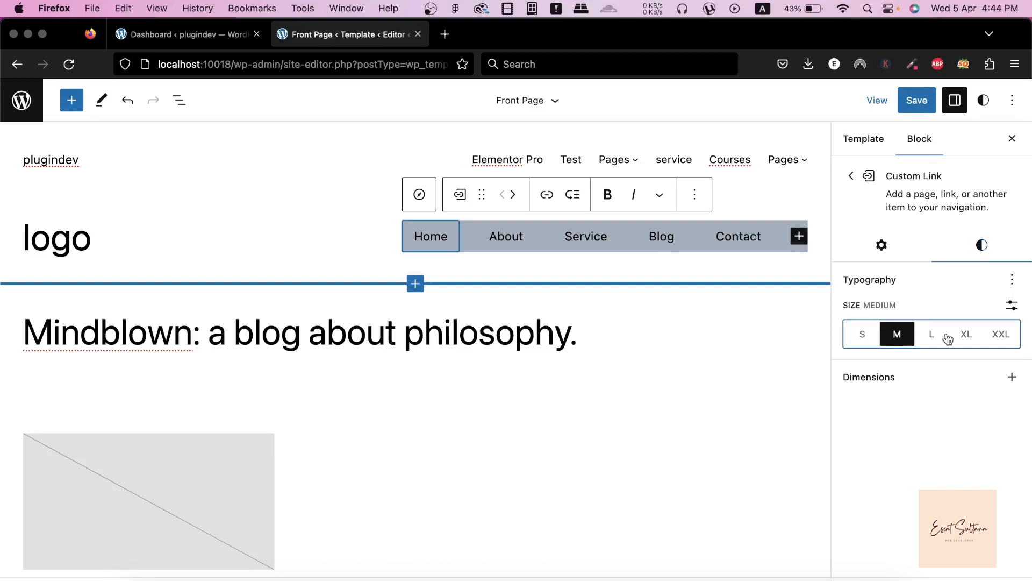
click(970, 340)
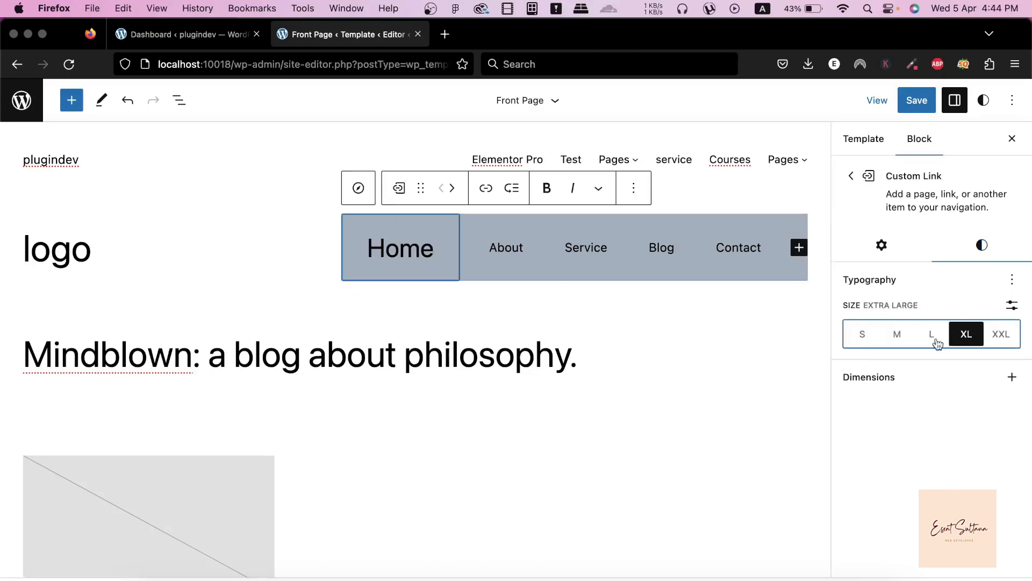
Set the Home link's font size to Small, look through its link settings, and return to the navigation's menu list.
click(863, 339)
click(886, 254)
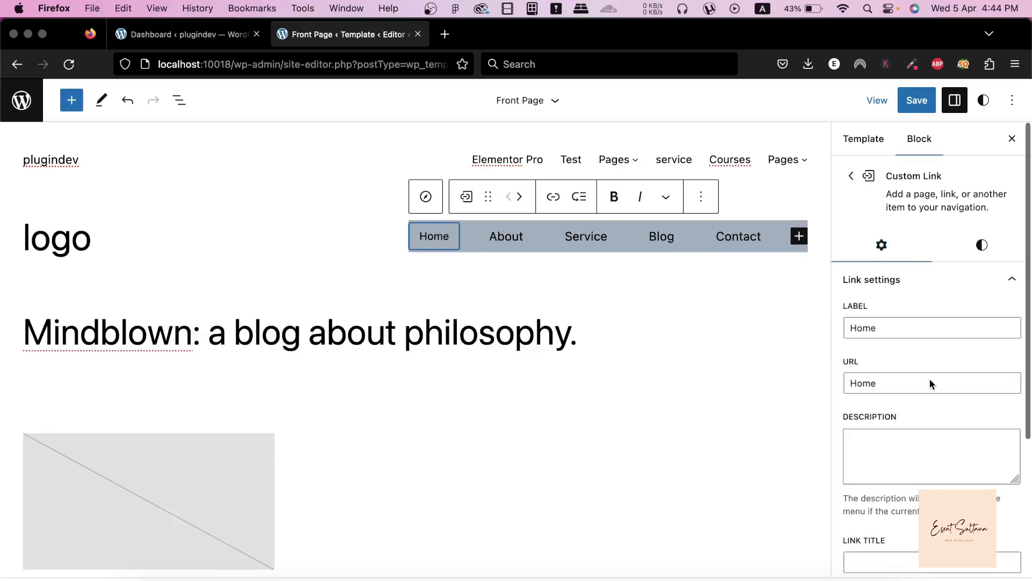
scroll(927, 382, down, 5)
scroll(866, 172, up, 5)
click(850, 178)
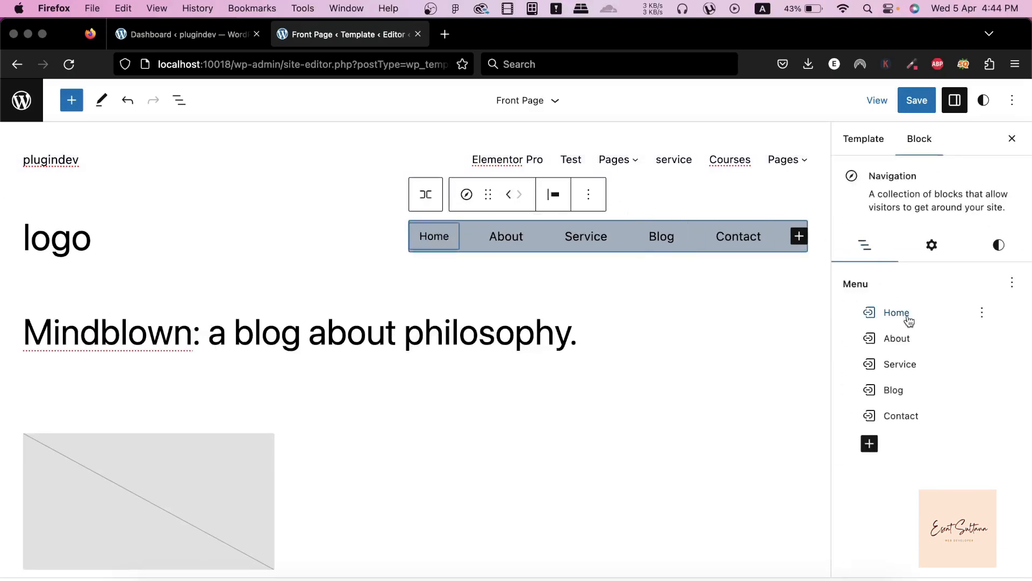
Import the classic "main menu" into the header's Navigation block in place of the custom links menu.
click(709, 234)
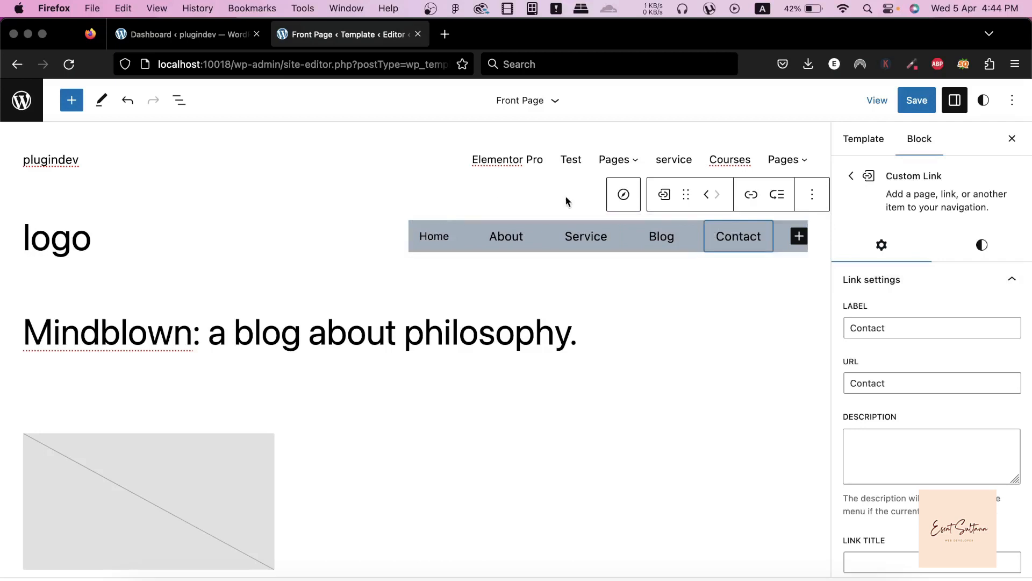
click(626, 197)
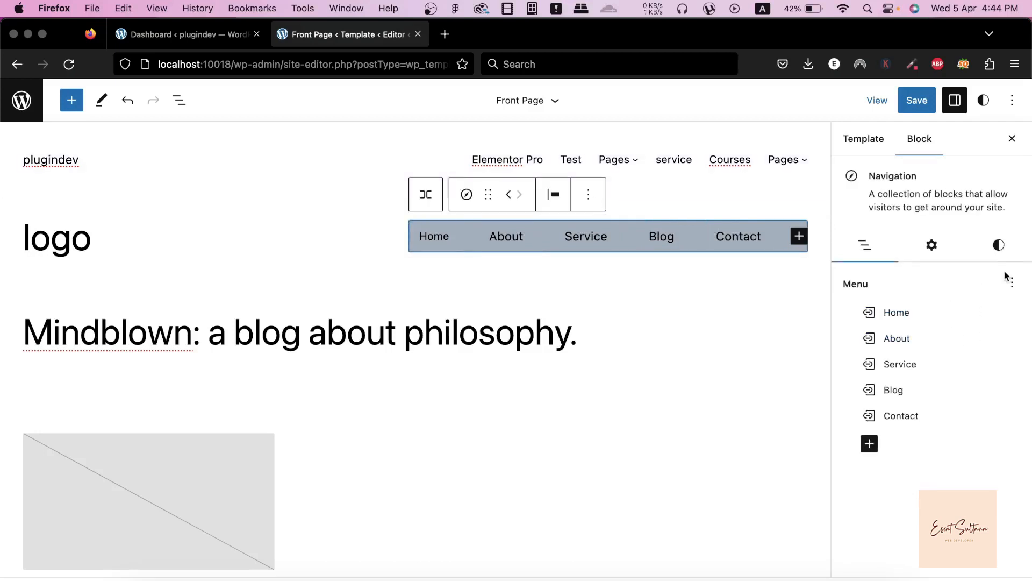
click(1013, 285)
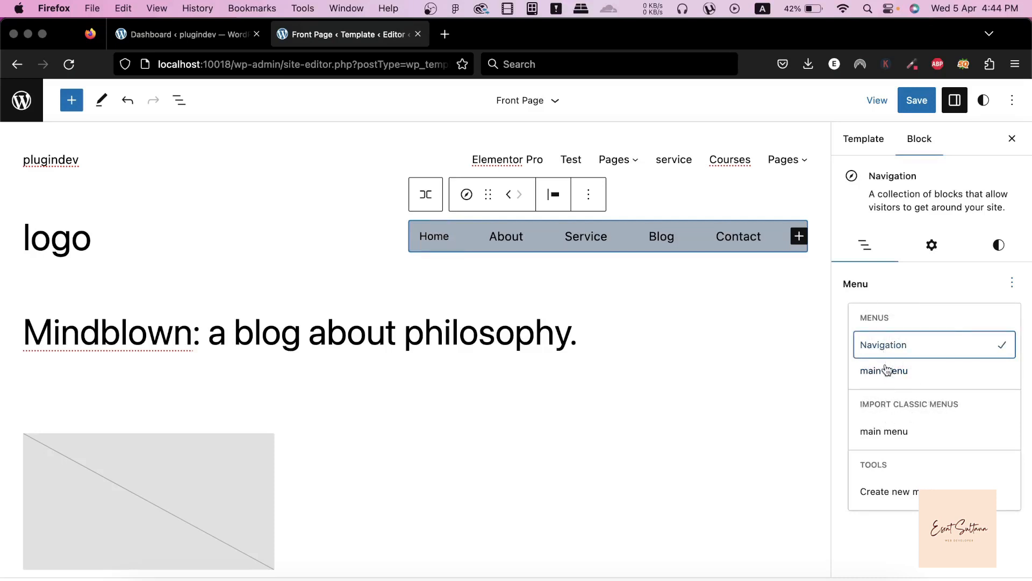
click(889, 433)
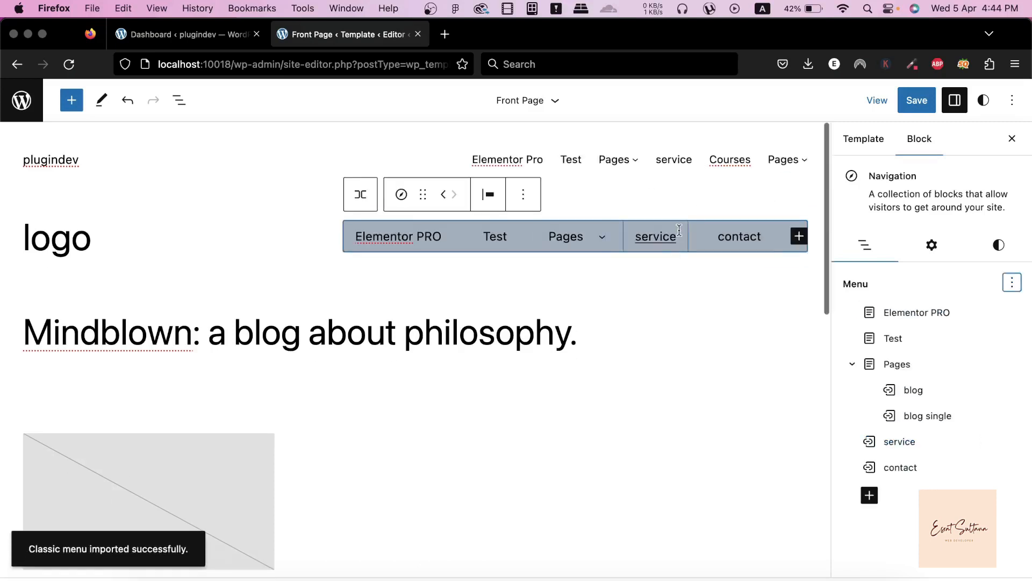
Save the Front Page template together with the "main menu" and "Navigation" menus.
click(915, 107)
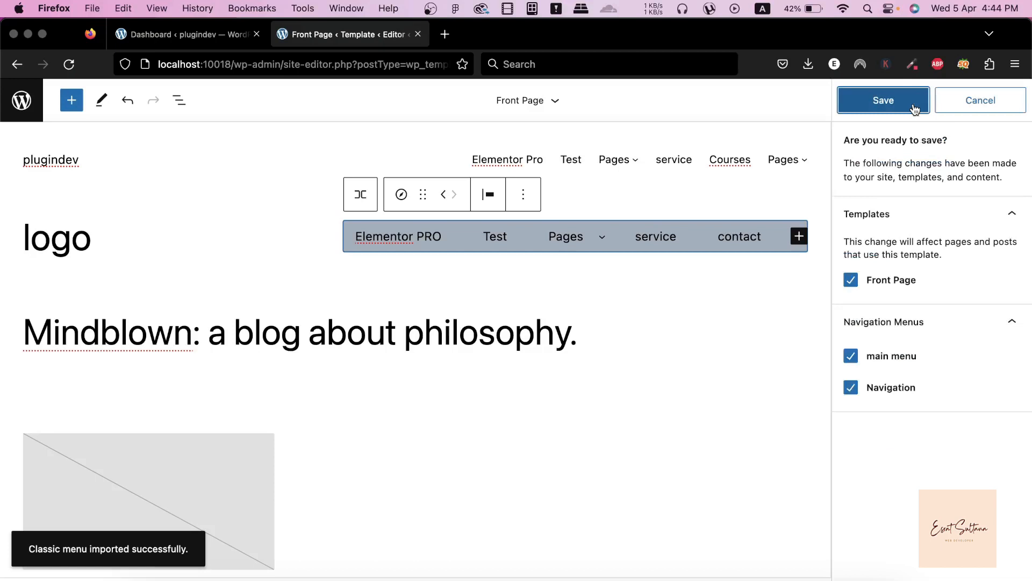
click(915, 108)
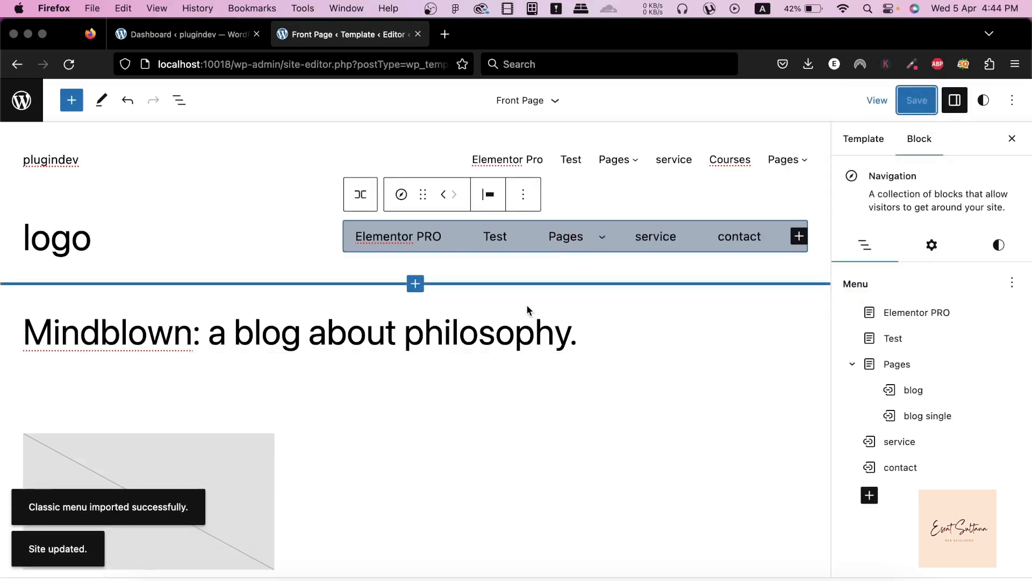
mouse_move(594, 241)
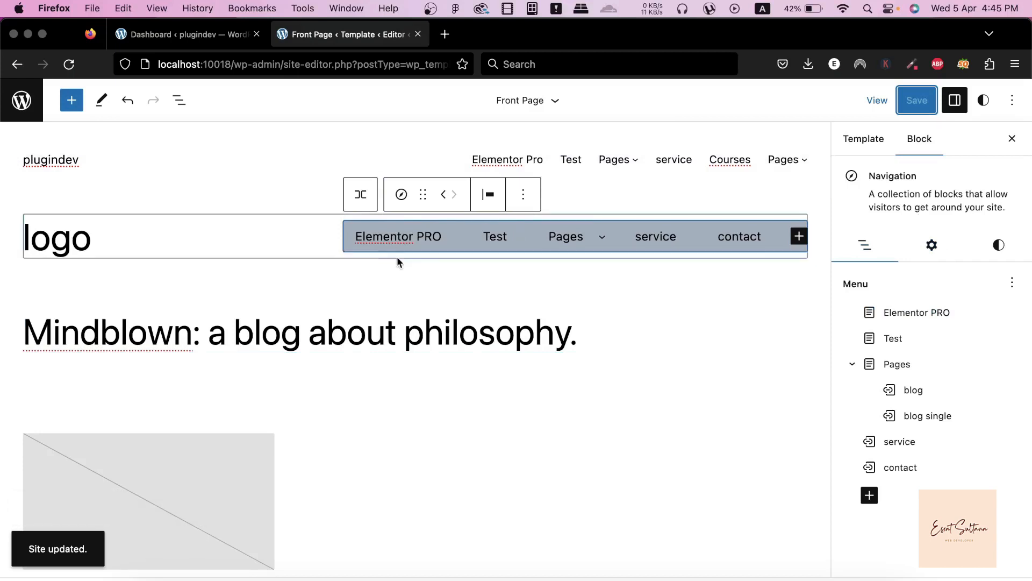
scroll(401, 338, down, 1)
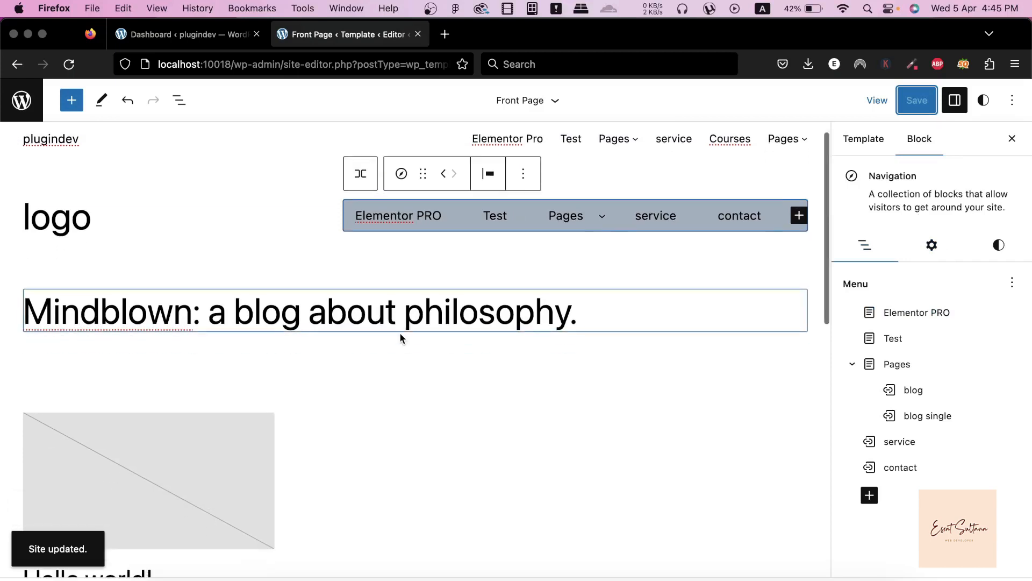